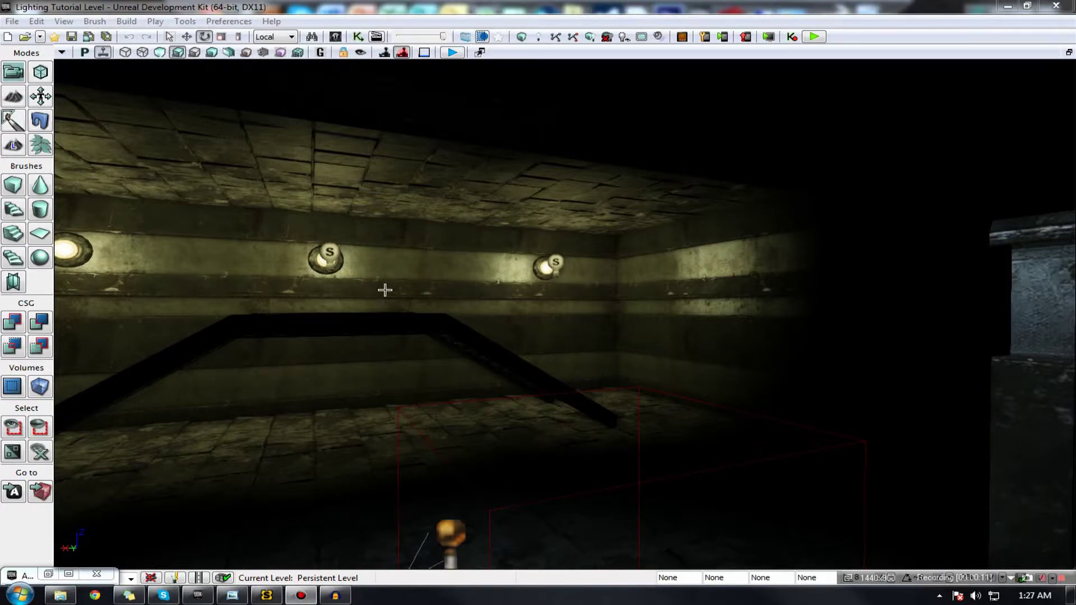
Move the point light above the doorway sideways toward the middle of the white fluorescent tube
right_click_drag(385, 288, 557, 266)
right_click_drag(605, 242, 628, 243)
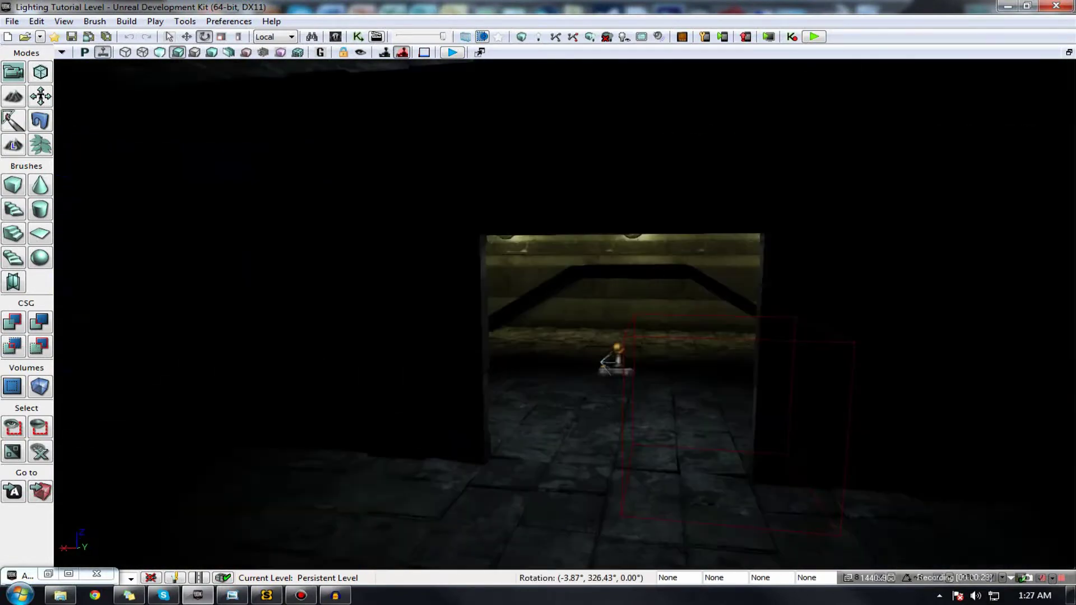
right_click_drag(565, 314, 515, 236)
right_click_drag(617, 229, 588, 241)
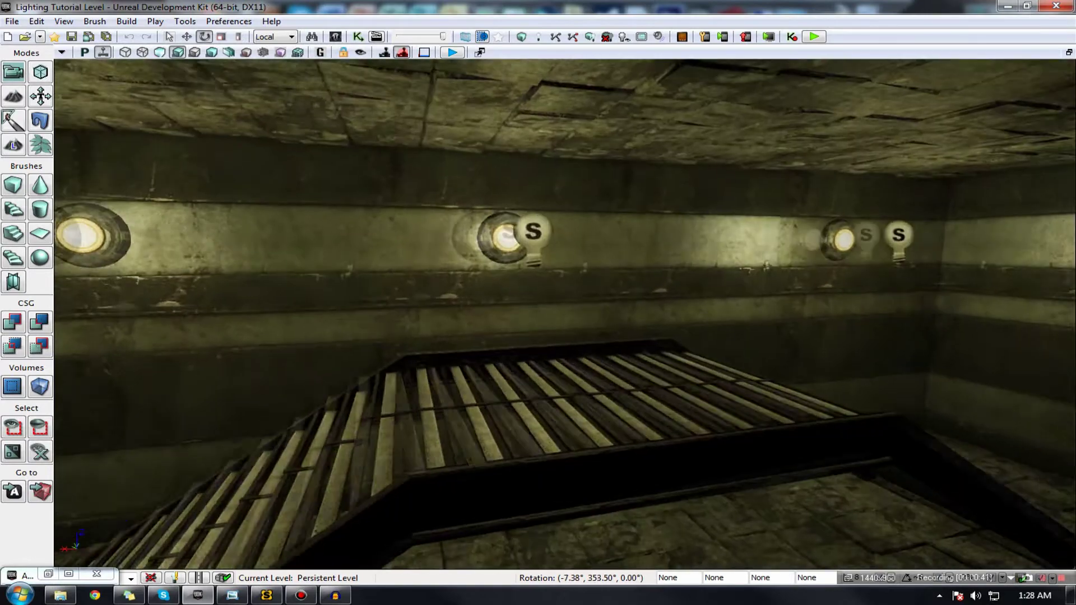
right_click_drag(718, 241, 845, 239)
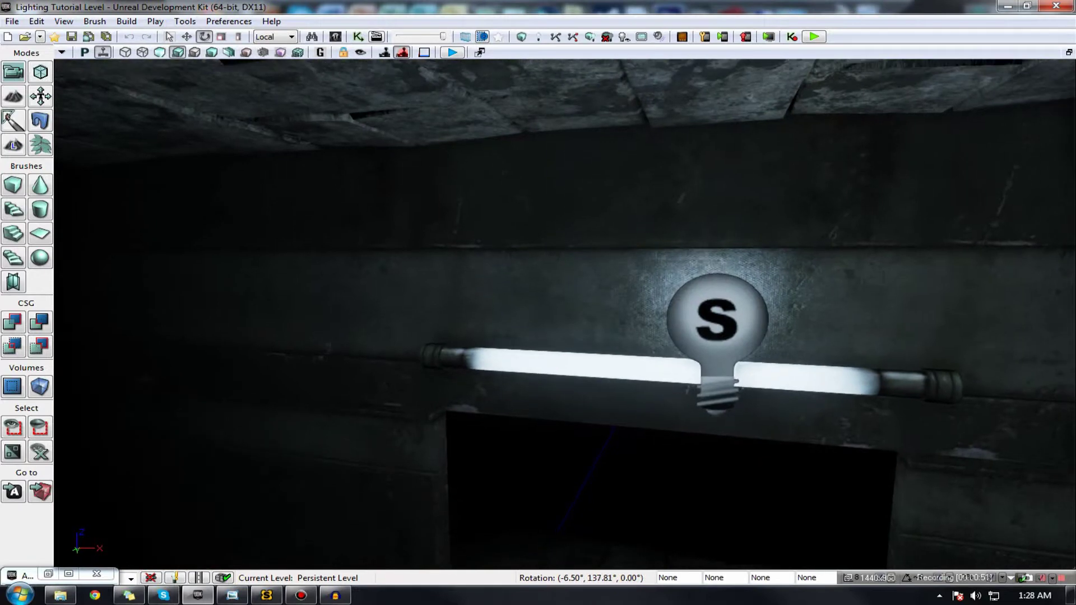
right_click_drag(538, 326, 525, 297)
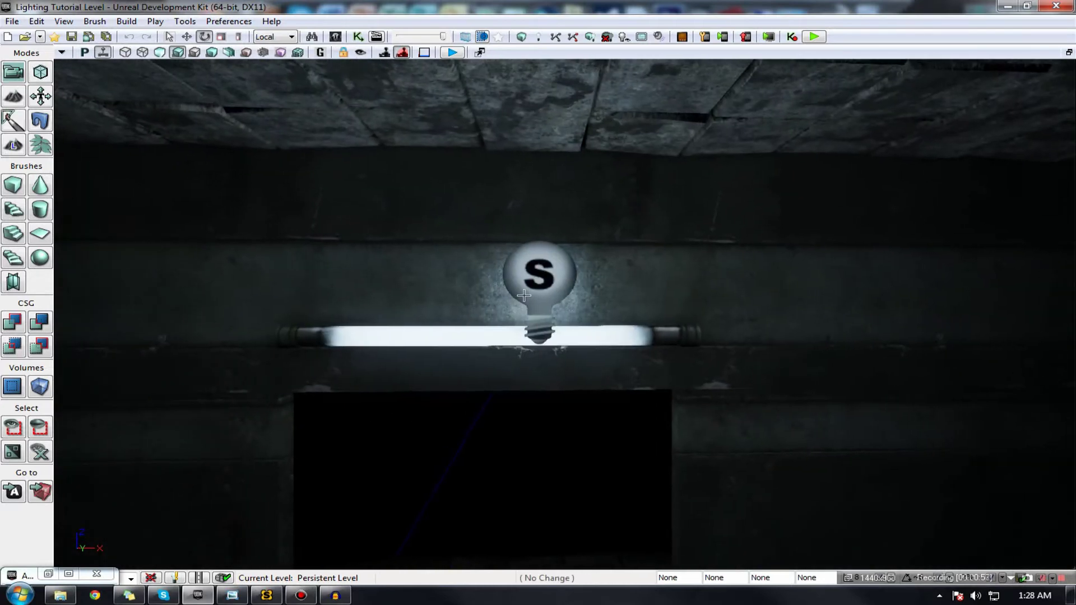
left_click(539, 297)
left_click(186, 37)
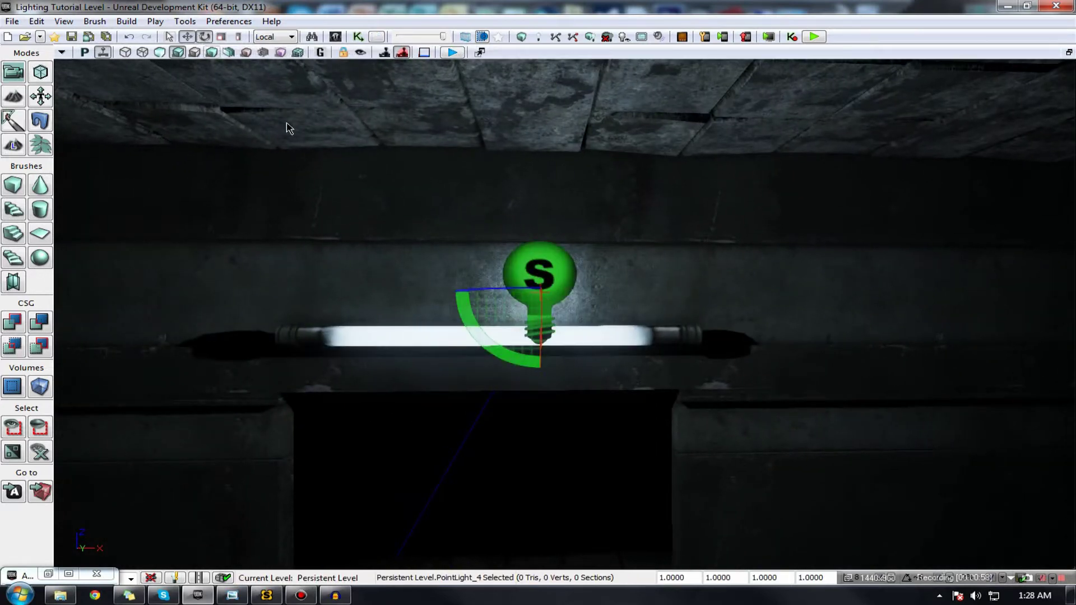
left_click_drag(607, 293, 506, 284)
Open the properties of the fluorescent tube's point light and reposition the window to reveal more settings
right_click(480, 280)
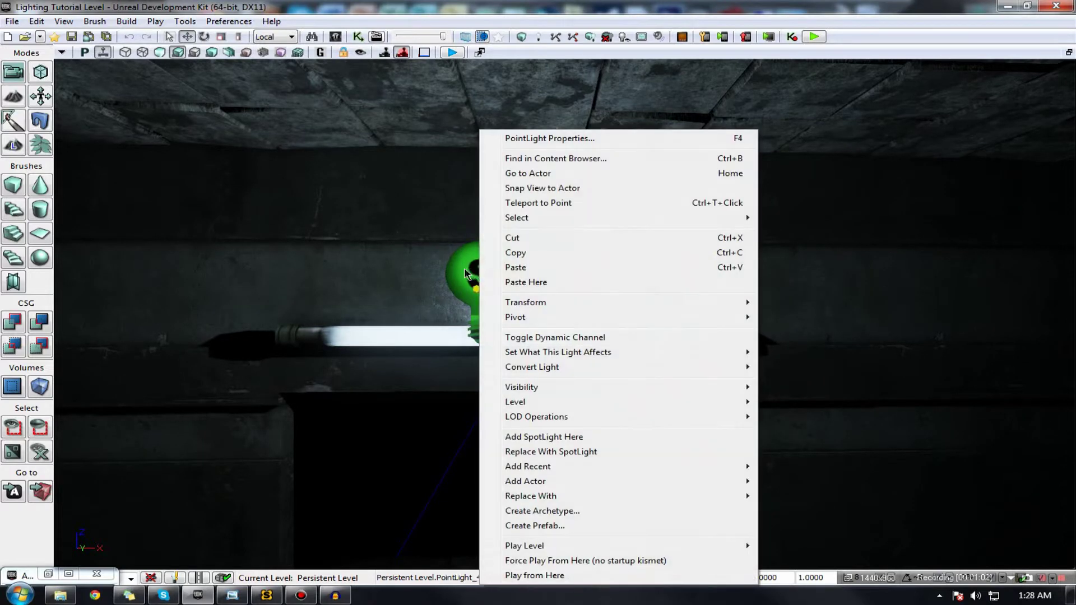
left_click(556, 140)
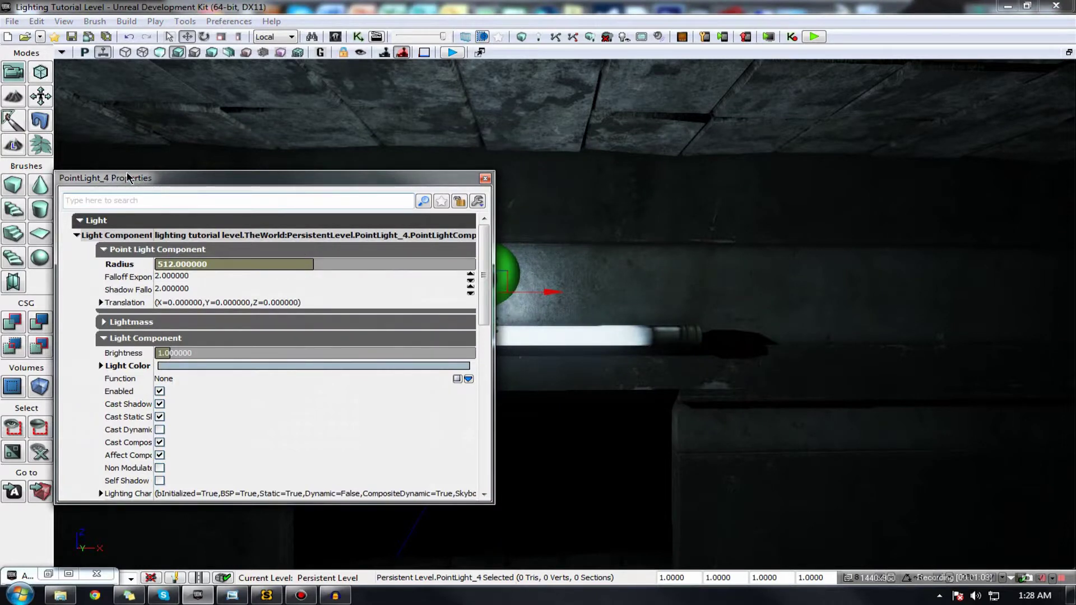
left_click_drag(121, 169, 141, 84)
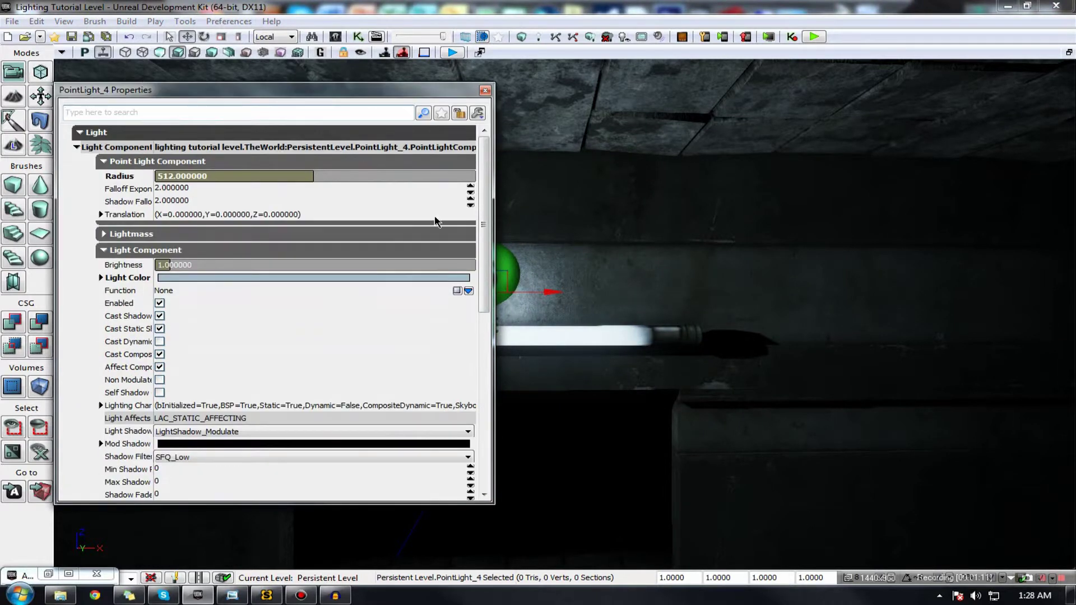
mouse_move(483, 231)
left_mouse_down()
mouse_move(483, 297)
mouse_move(481, 224)
left_mouse_up()
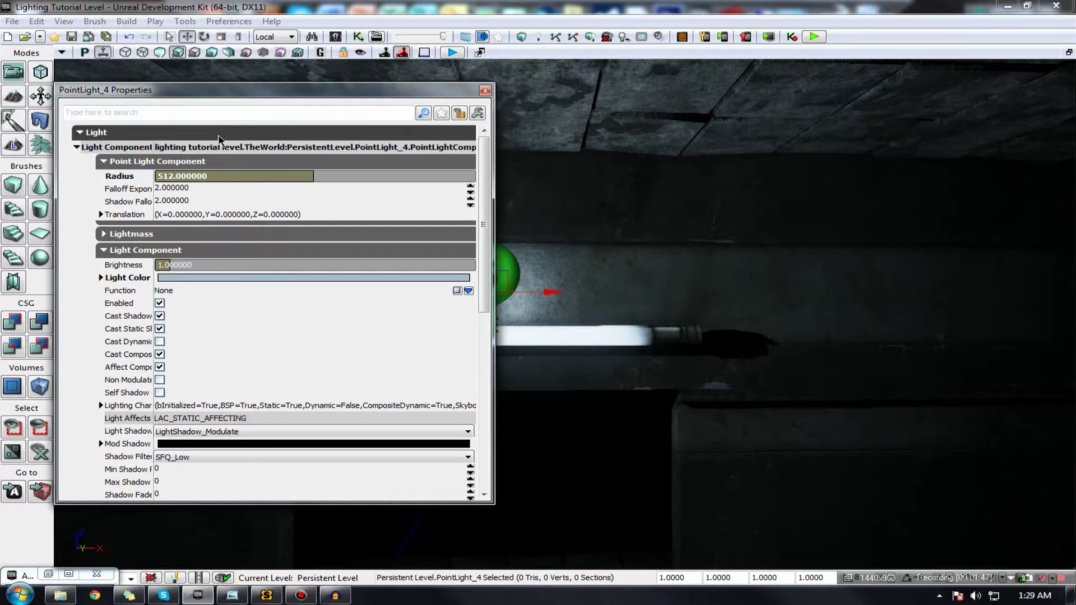
Set the radius of the fluorescent tube's point light to 1000
left_click(199, 176)
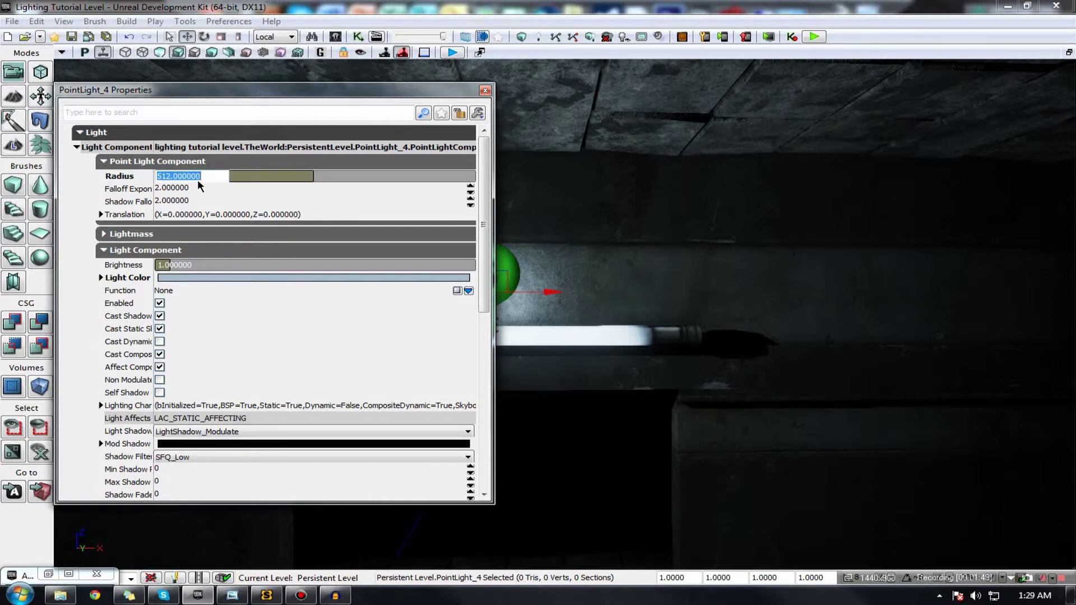
left_click_drag(650, 322, 563, 423)
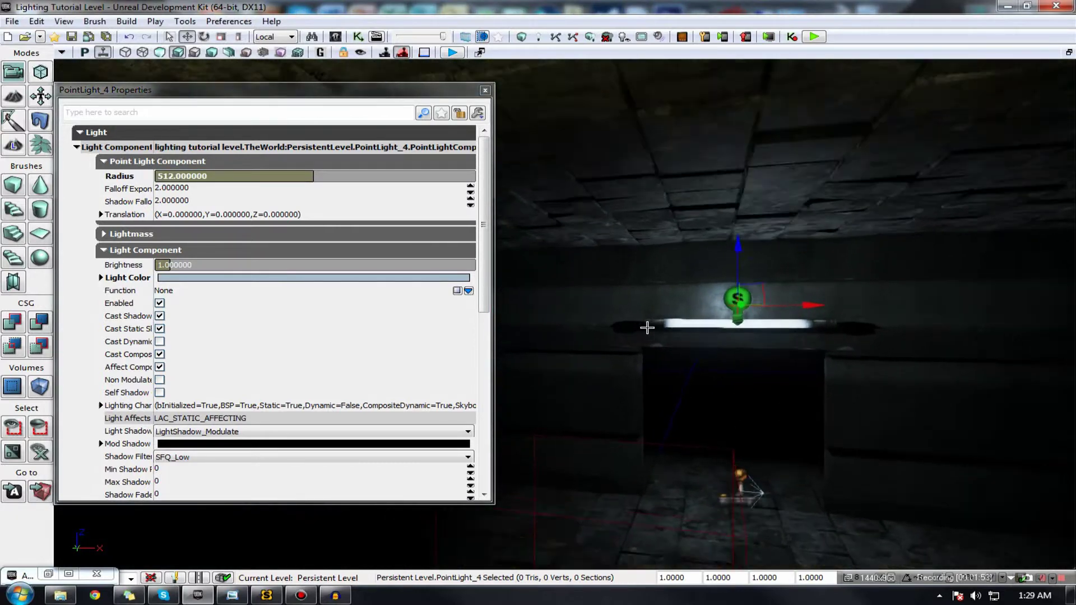
scroll(647, 327, "up", 2)
scroll(647, 327, "down", 2)
key("Left")
scroll(647, 327, "down", 2)
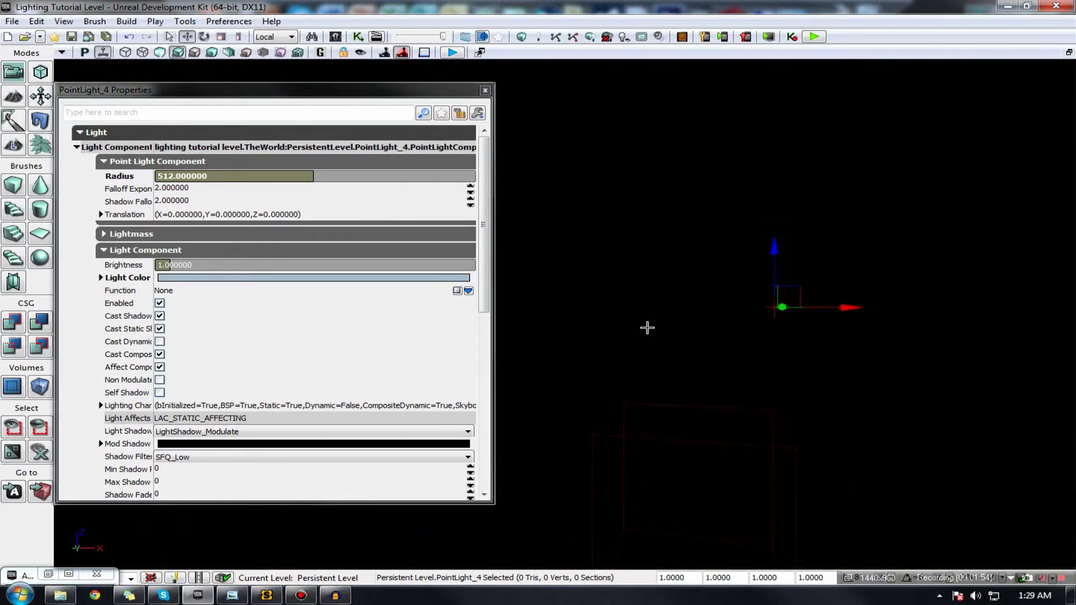
scroll(647, 327, "up", 2)
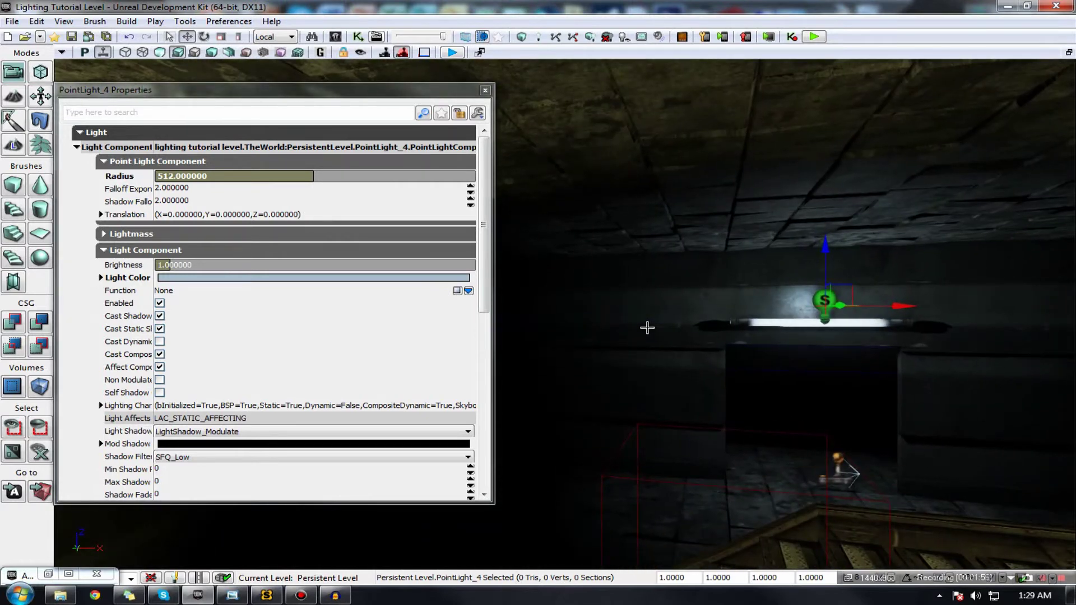
right_click_drag(647, 328, 659, 328)
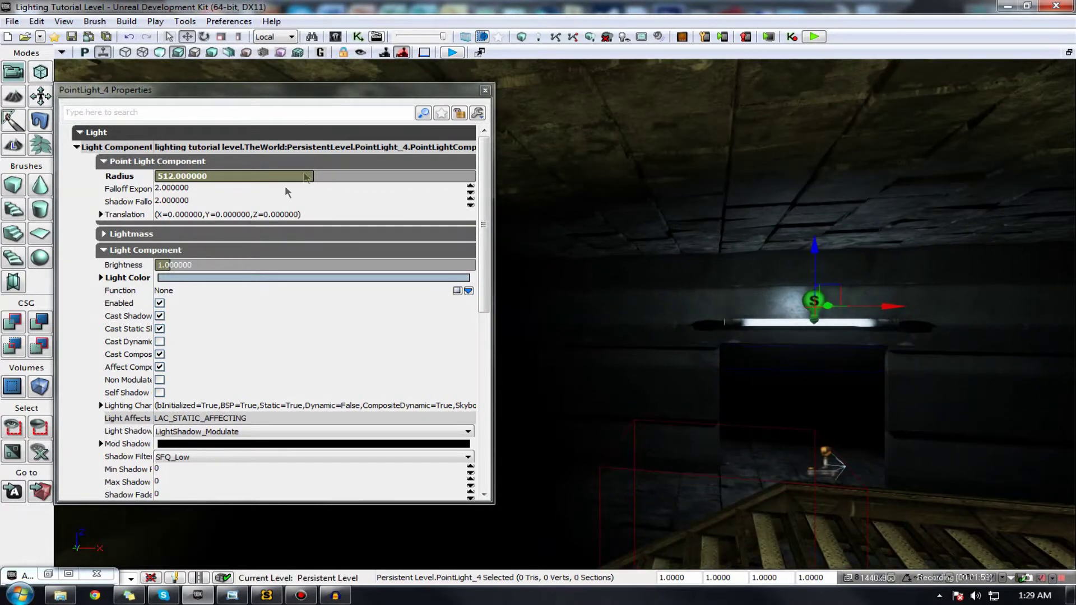
left_click(251, 178)
type("10")
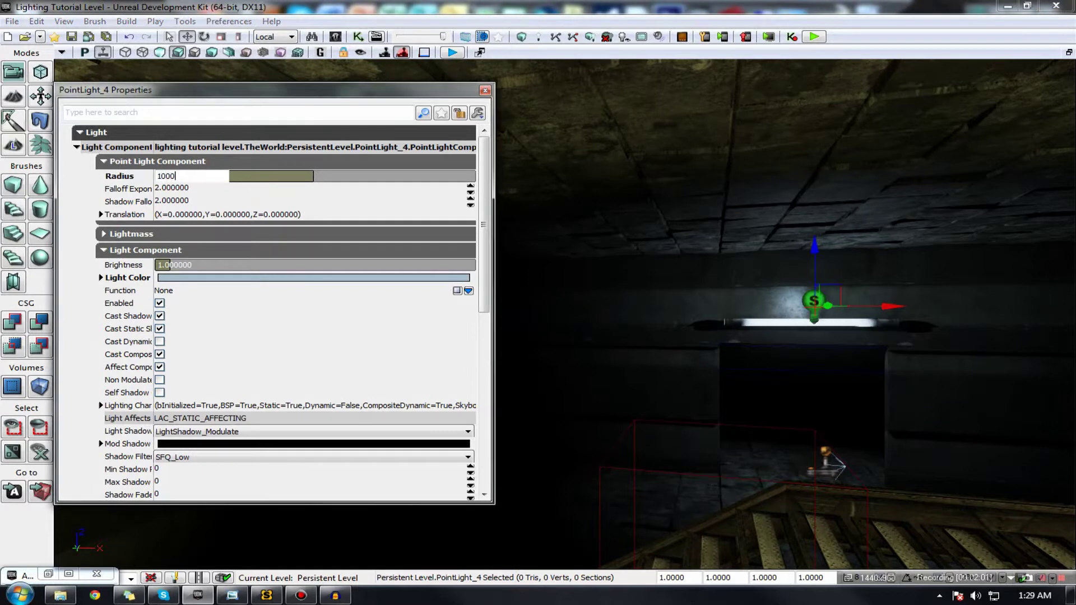
type("00")
key("Return")
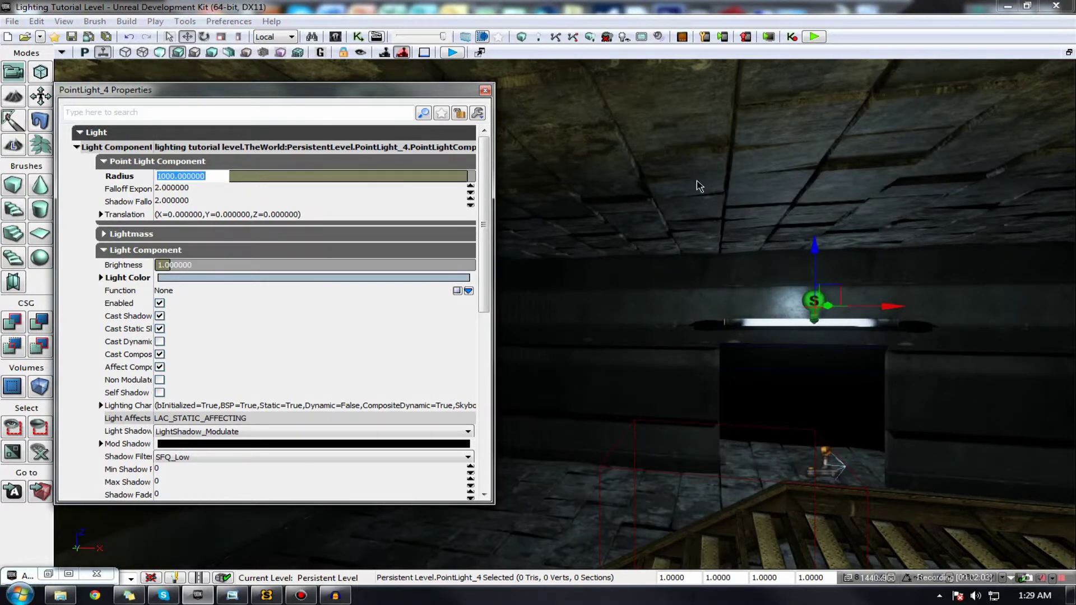
Set the radius of the fluorescent tube's point light to 200
right_click_drag(805, 398, 489, 265)
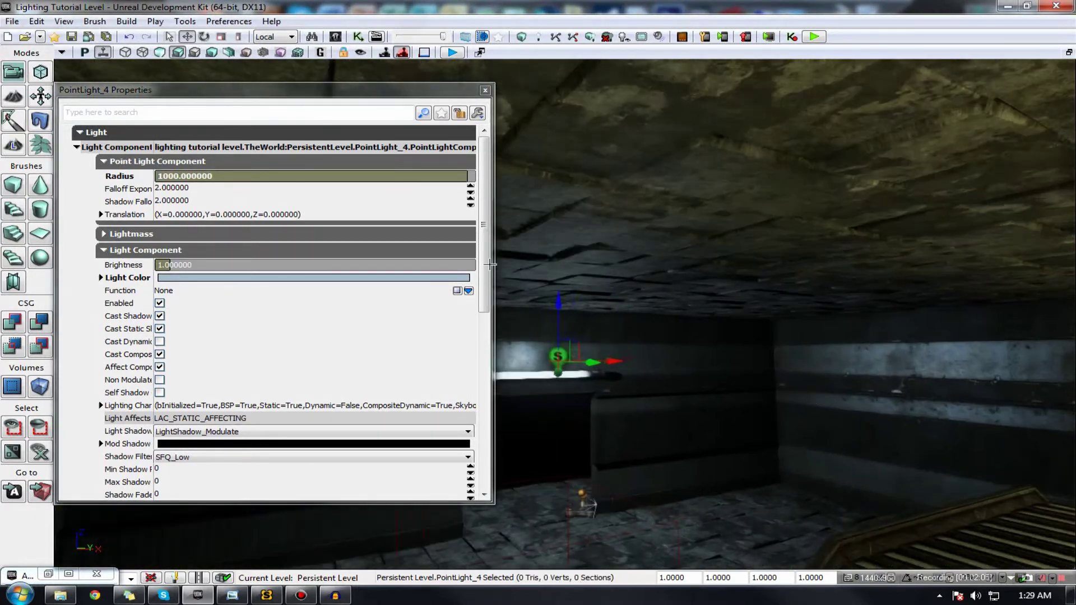
left_click(177, 175)
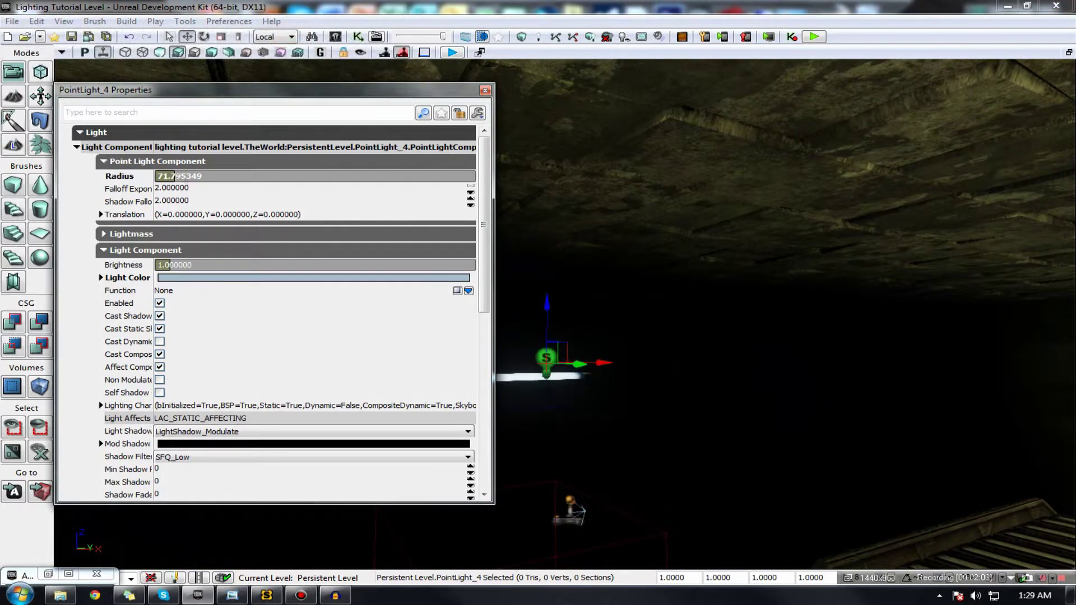
double_click(173, 175)
type("200")
key("Return")
Select the three yellow wall point lights together and set their radius to 256
right_click_drag(652, 199, 720, 353)
right_click_drag(713, 311, 650, 289)
left_click(737, 311)
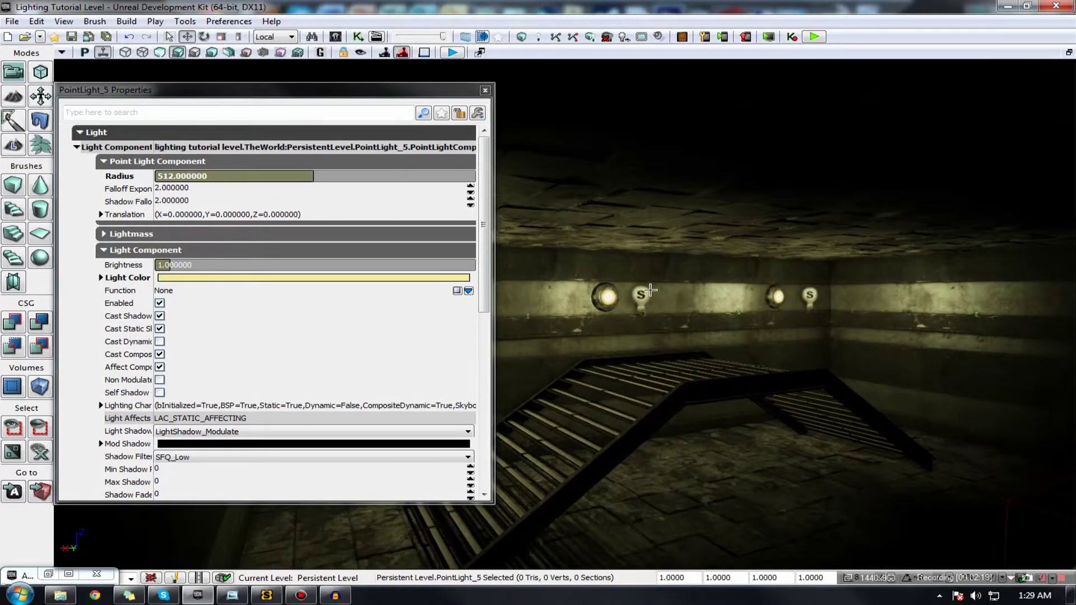
left_click(650, 290, "ctrl")
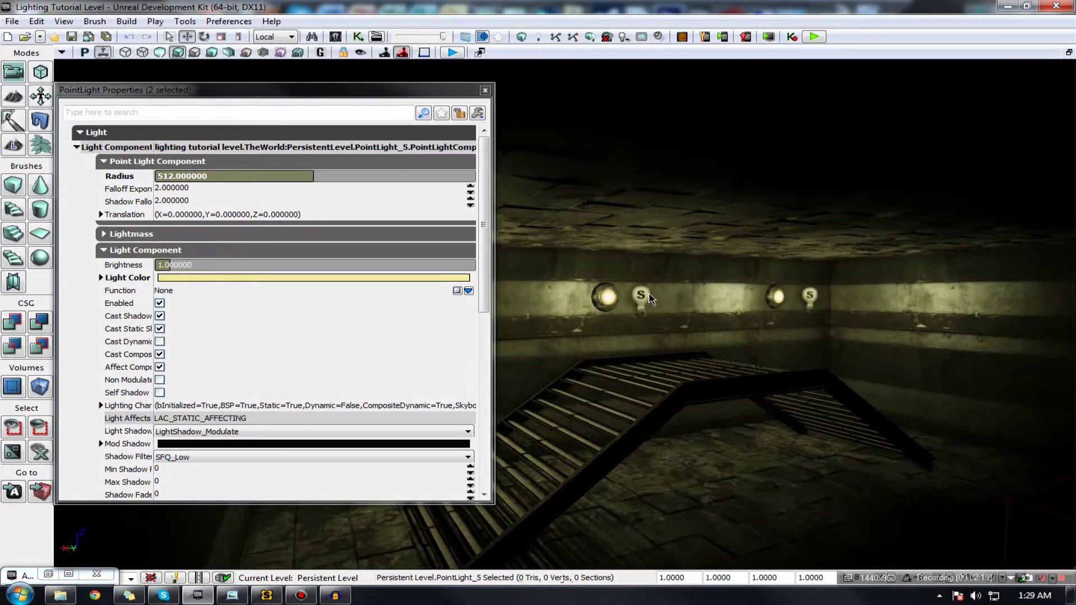
left_click(809, 297, "ctrl")
left_click(172, 179)
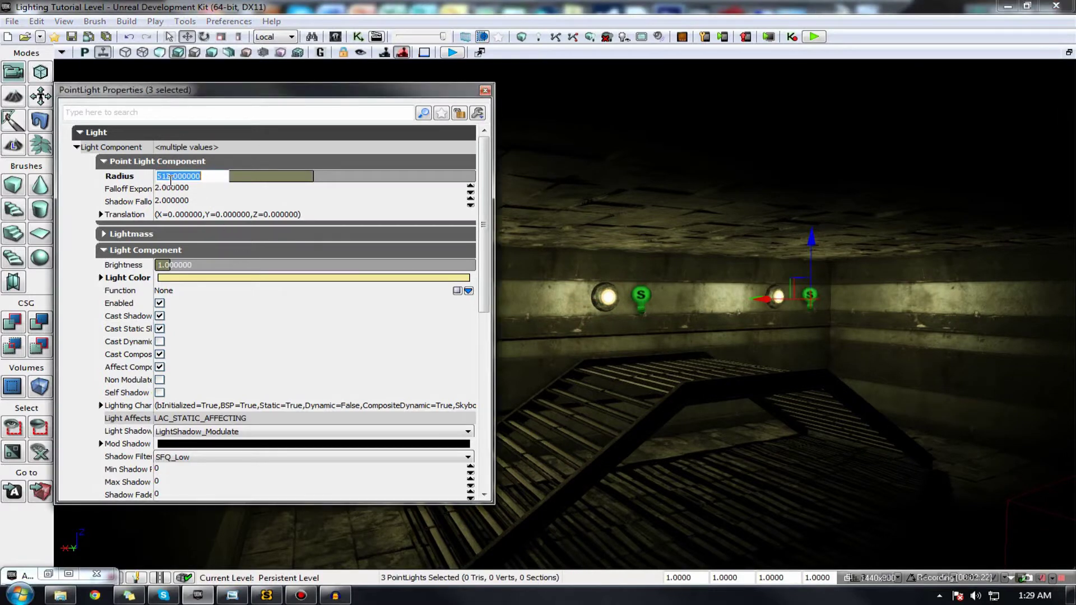
type("256")
key("Return")
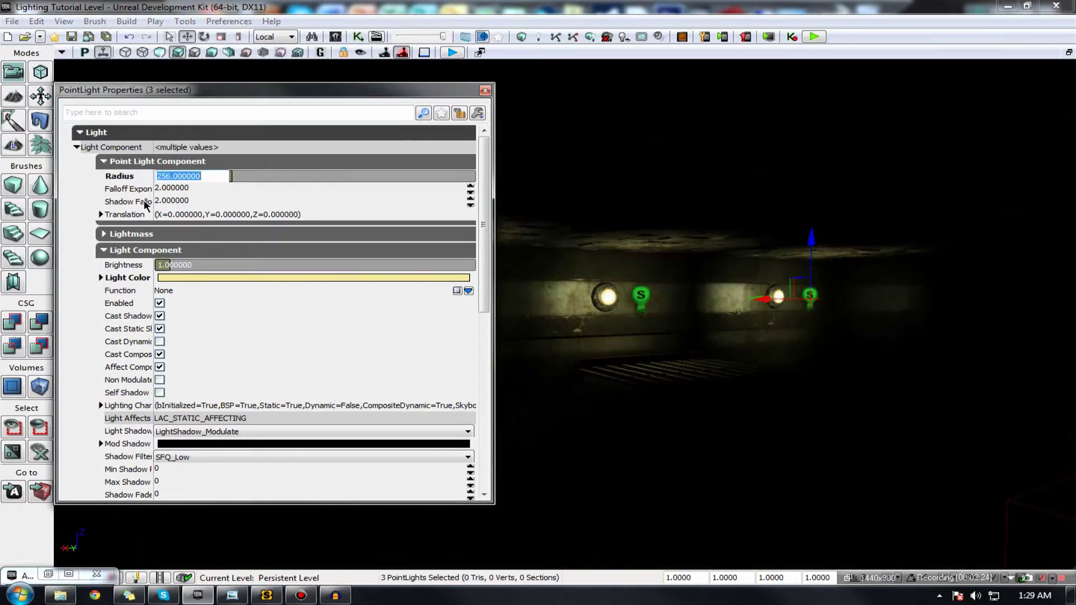
Set the radius of the three selected yellow wall lights to 350
right_click_drag(748, 269, 27, 243)
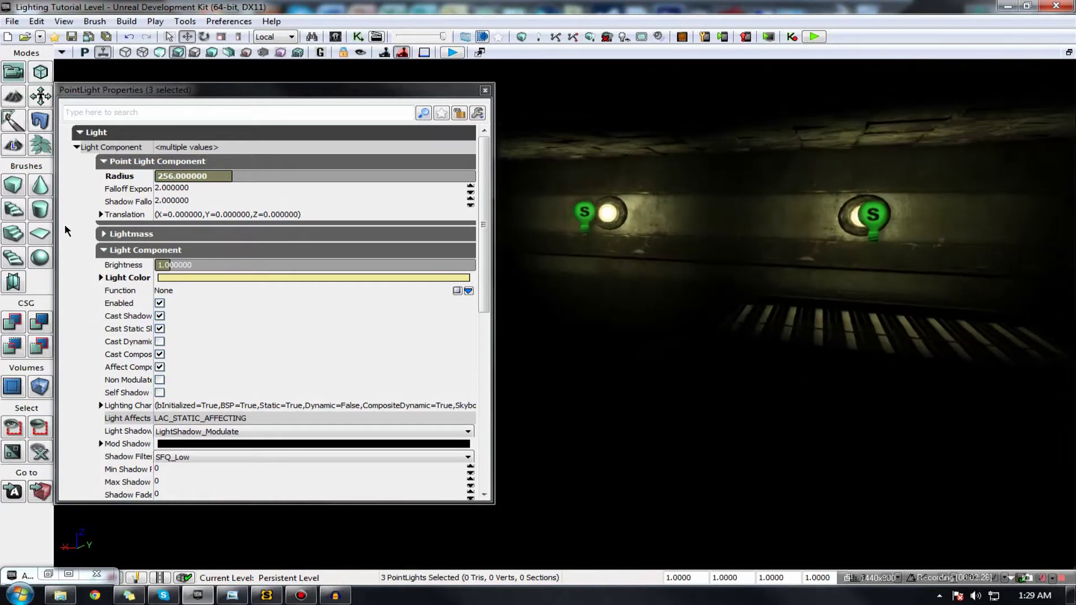
left_click(179, 176)
type("350")
key("Return")
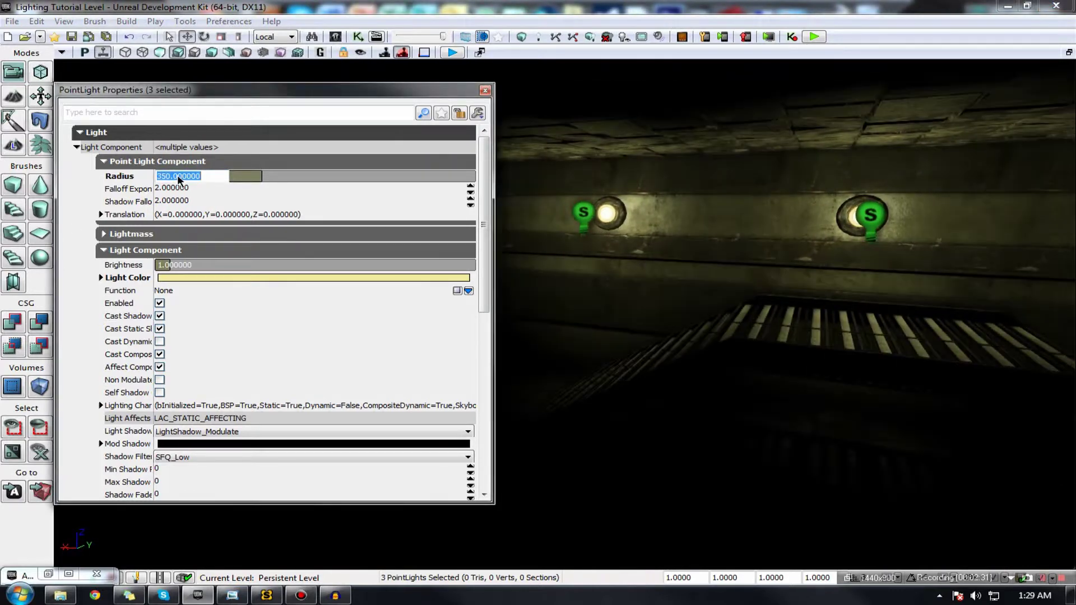
Set the radius of the three selected yellow wall lights to 400
right_click_drag(872, 360, 773, 376)
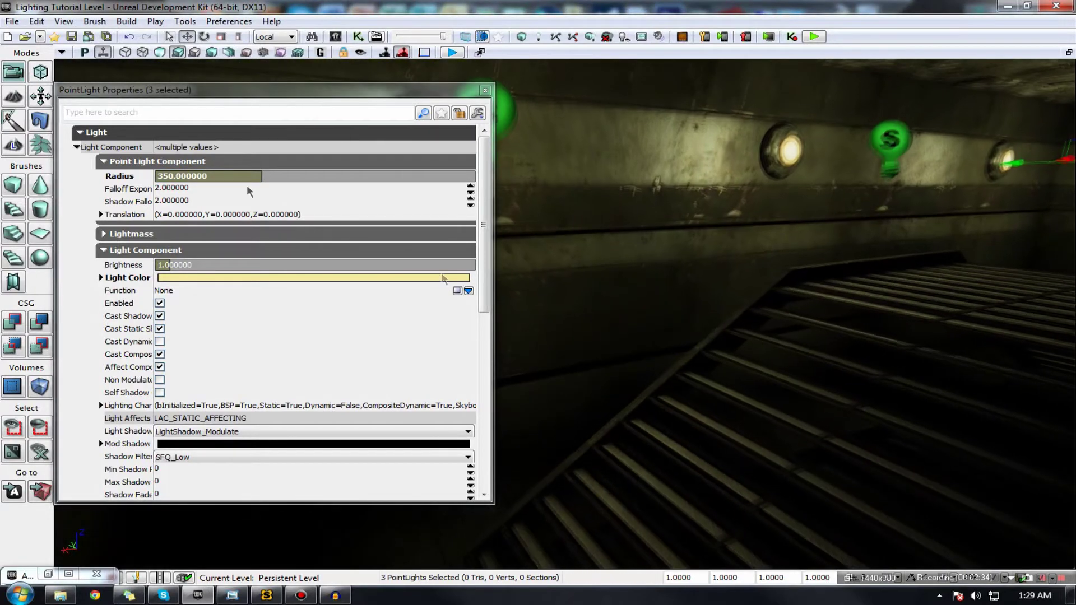
left_click(228, 176)
type("40")
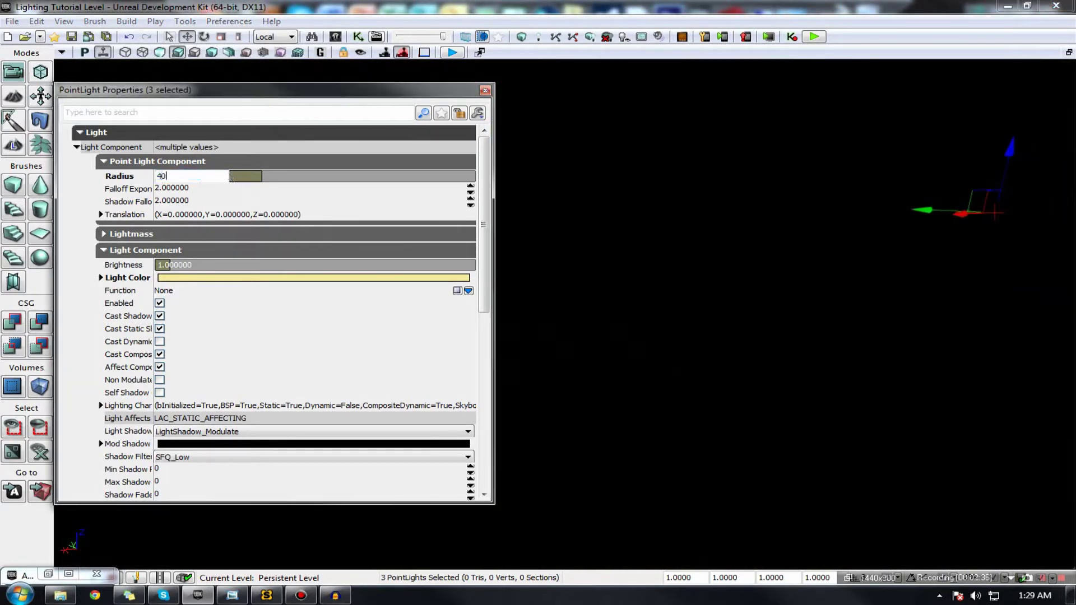
type("0")
key("Return")
type("0")
right_click_drag(872, 361, 829, 367)
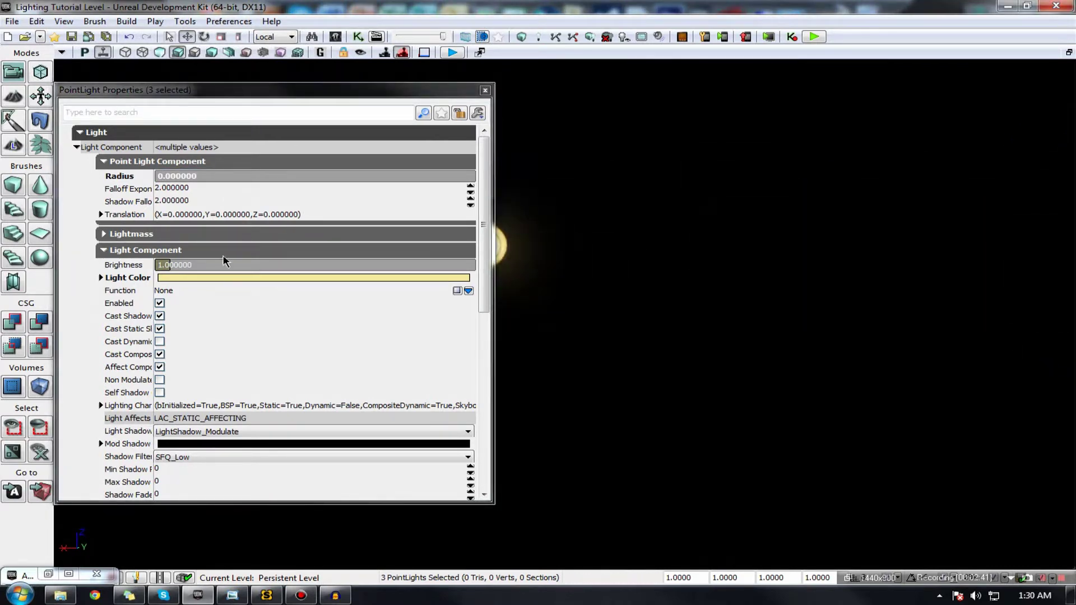
left_click(204, 175)
type("400")
key("Return")
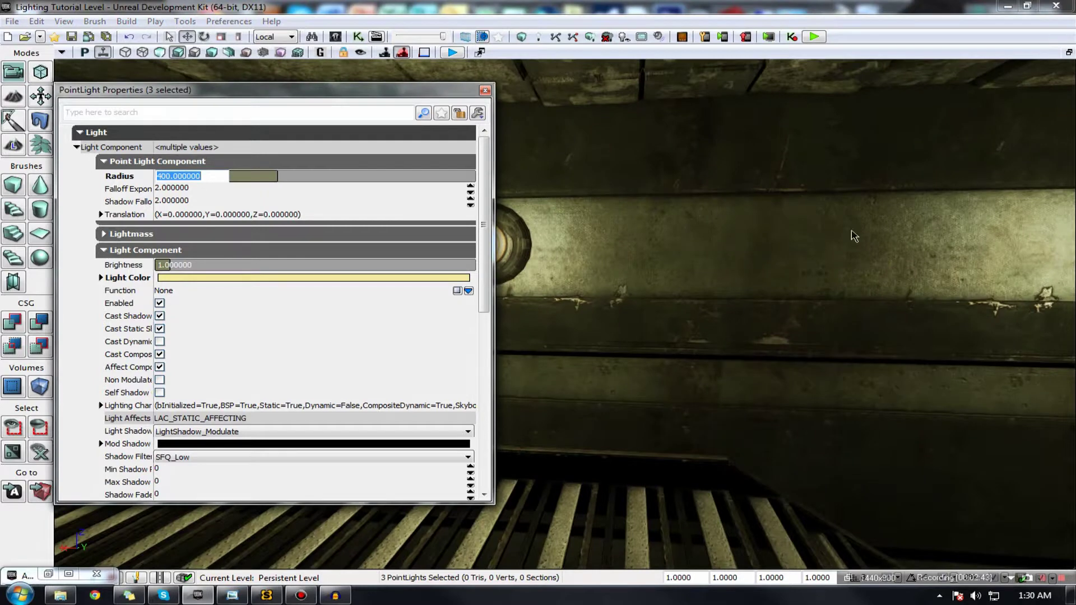
Try a brightness of 1000 on the fluorescent tube's point light, and set it to 0.5
mouse_move(758, 266)
right_mouse_down()
mouse_move(796, 269)
mouse_move(773, 263)
mouse_move(778, 271)
right_mouse_up()
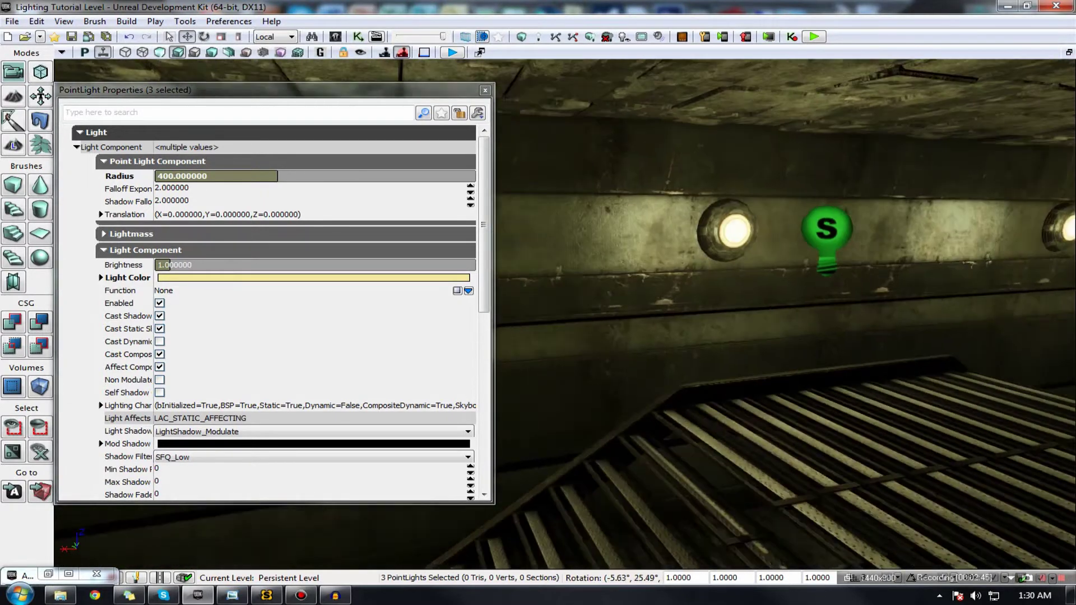
right_click_drag(854, 235, 853, 236)
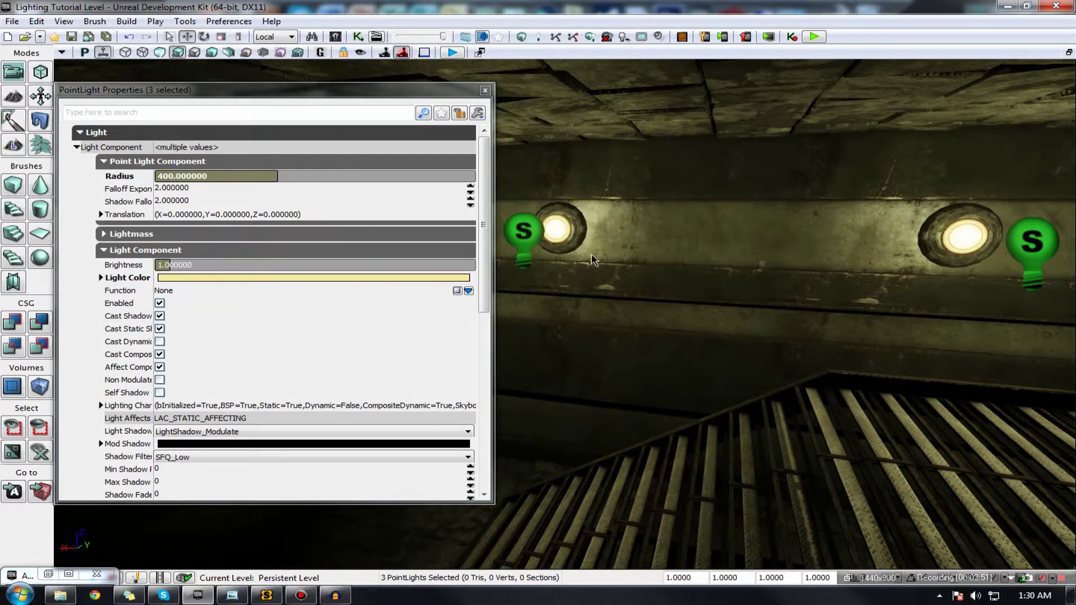
right_click_drag(639, 299, 627, 301)
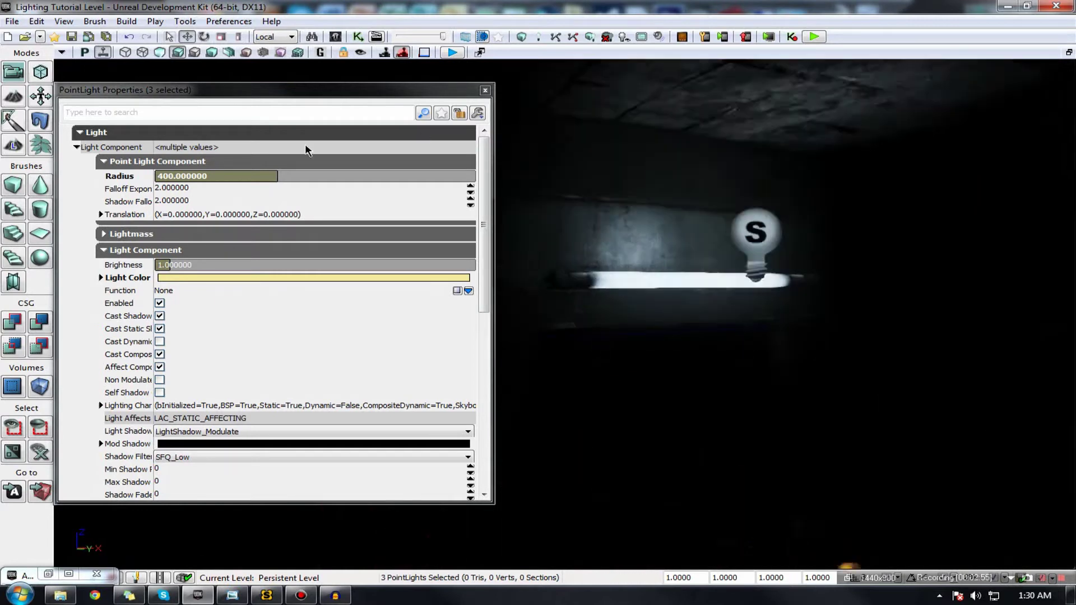
scroll(843, 202, "up", 2)
left_click(803, 215)
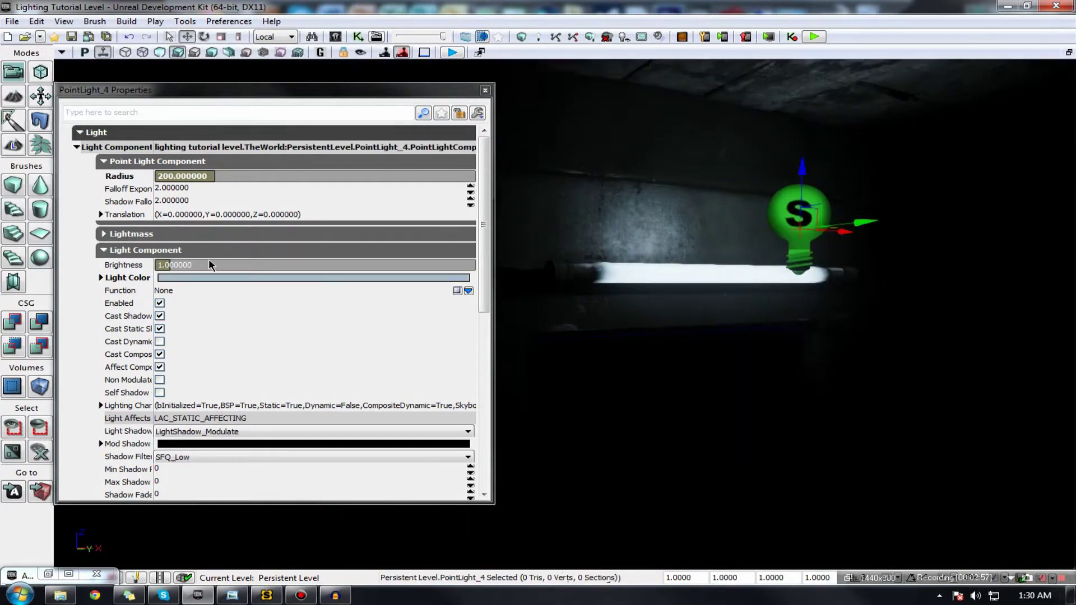
left_click(177, 267)
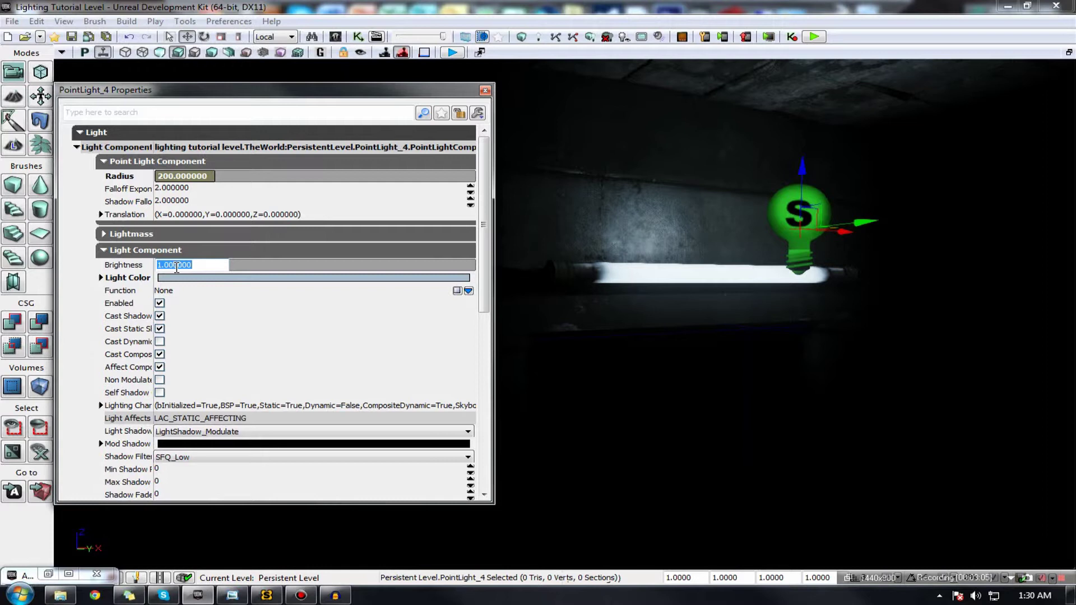
type("1000")
key("Return")
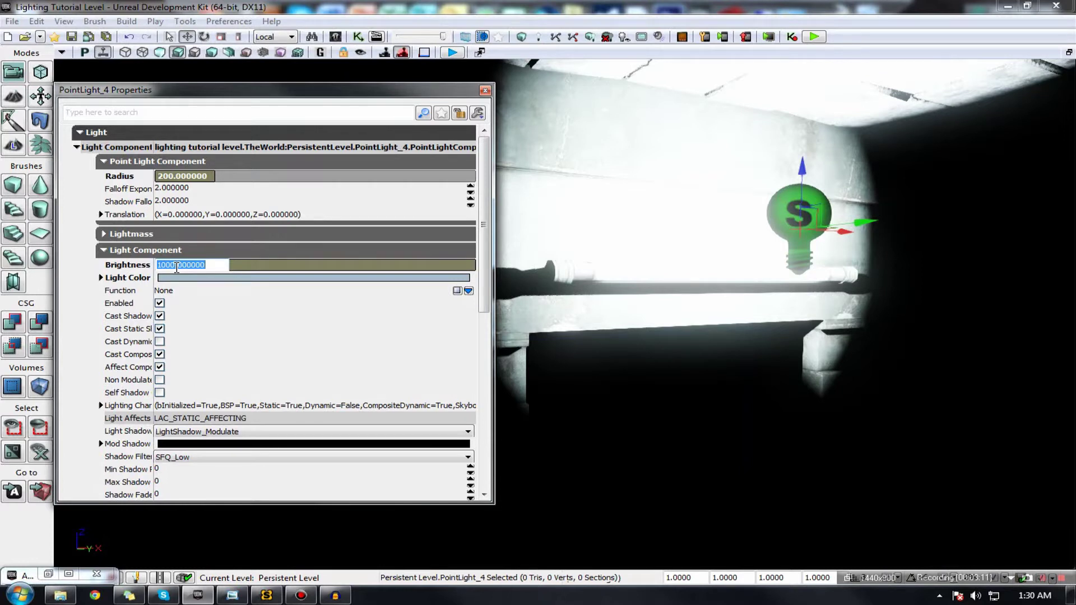
type("55")
key("Return")
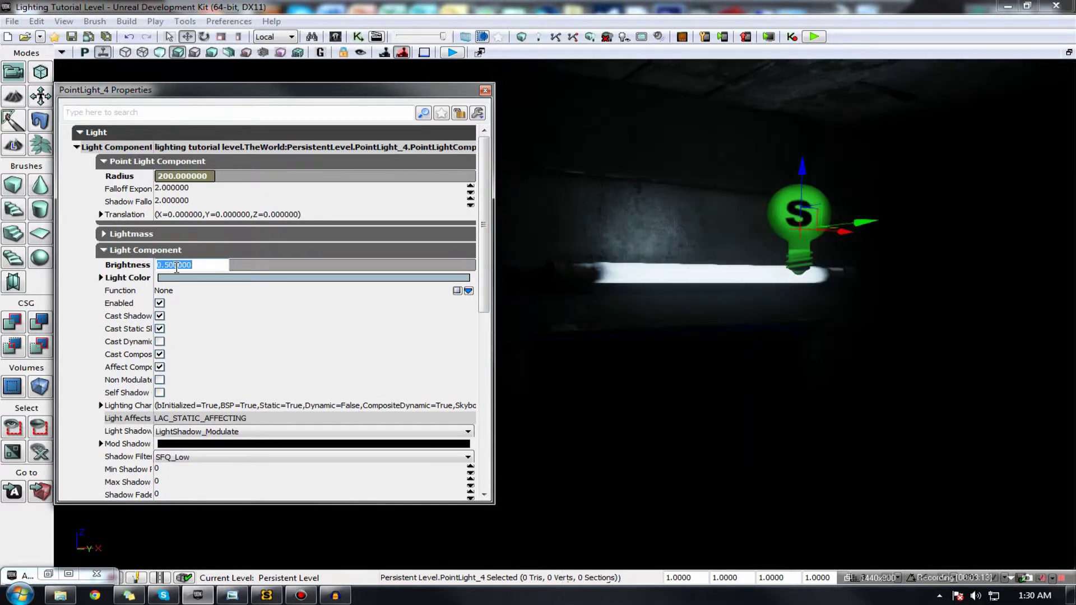
Try brightness values of 0.1, 1 and 2 on the fluorescent tube's point light, and set it to 5
type("0.1")
key("Return")
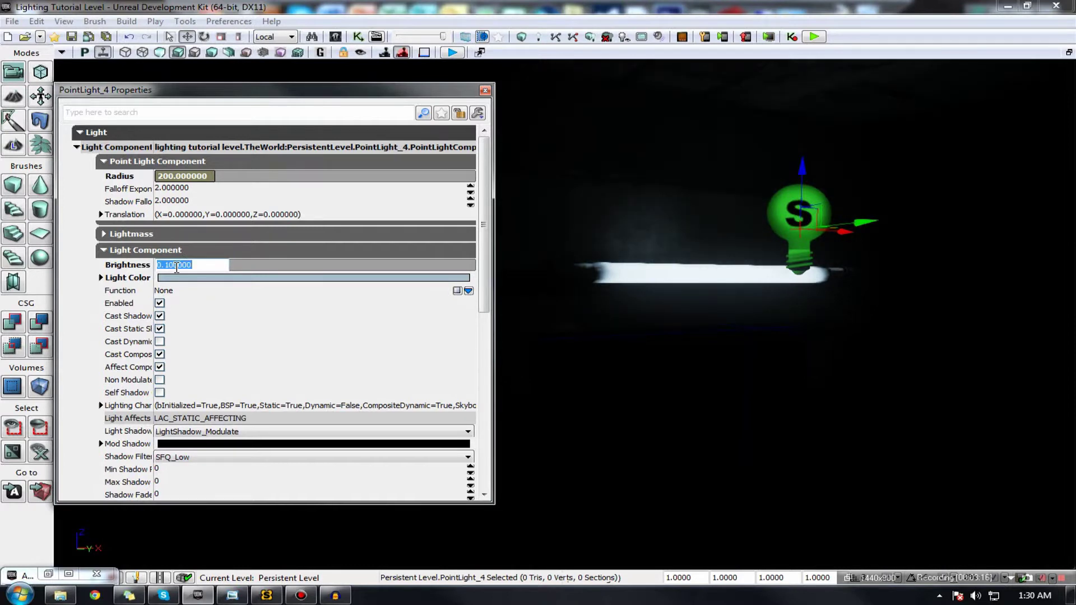
type("1")
key("Return")
type("2")
key("Return")
type("5")
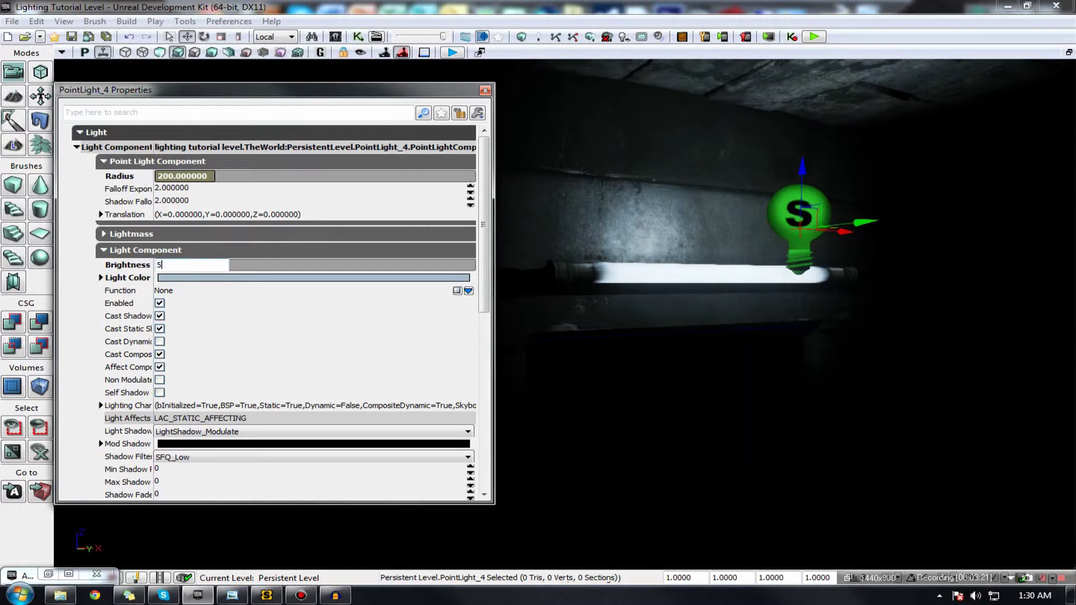
key("Return")
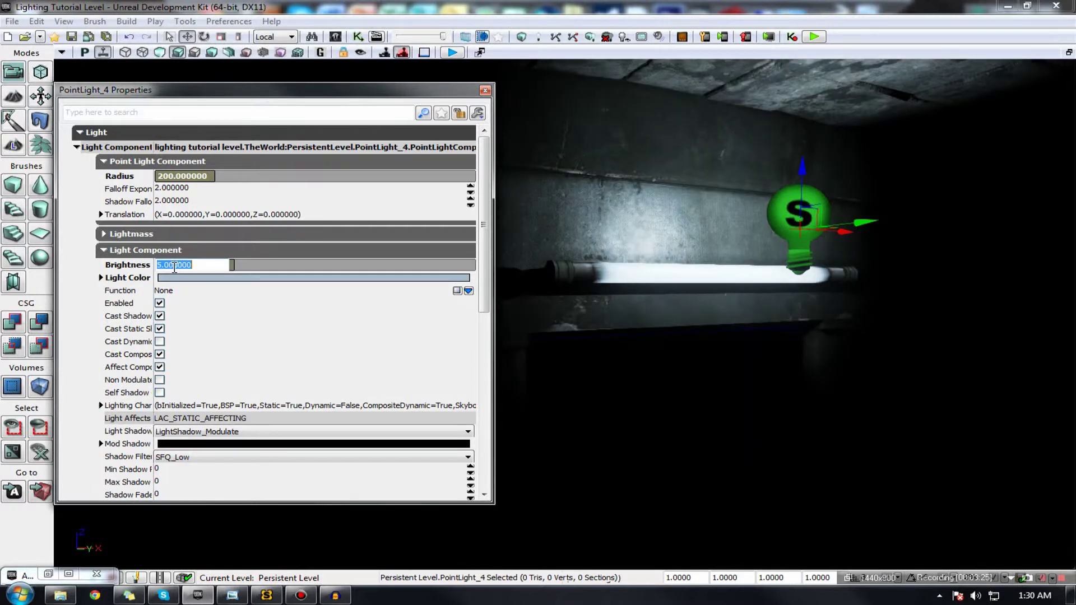
Open the light colour of the fluorescent tube's point light, keep the tube in view, and try a yellow tint
double_click(178, 278)
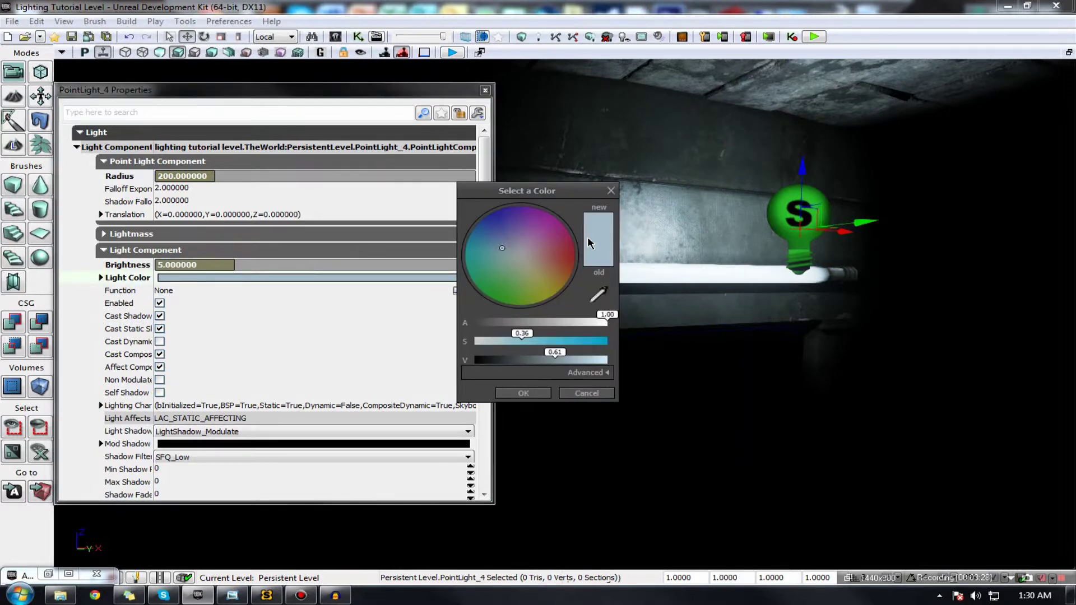
left_click_drag(548, 192, 357, 249)
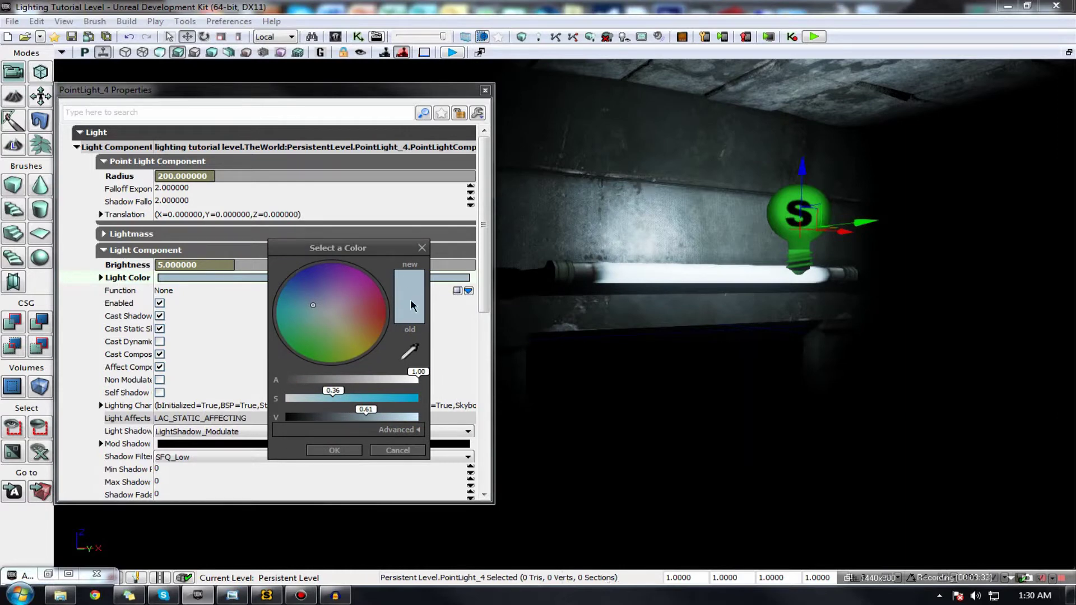
right_click_drag(570, 330, 607, 318)
right_click_drag(600, 280, 684, 317)
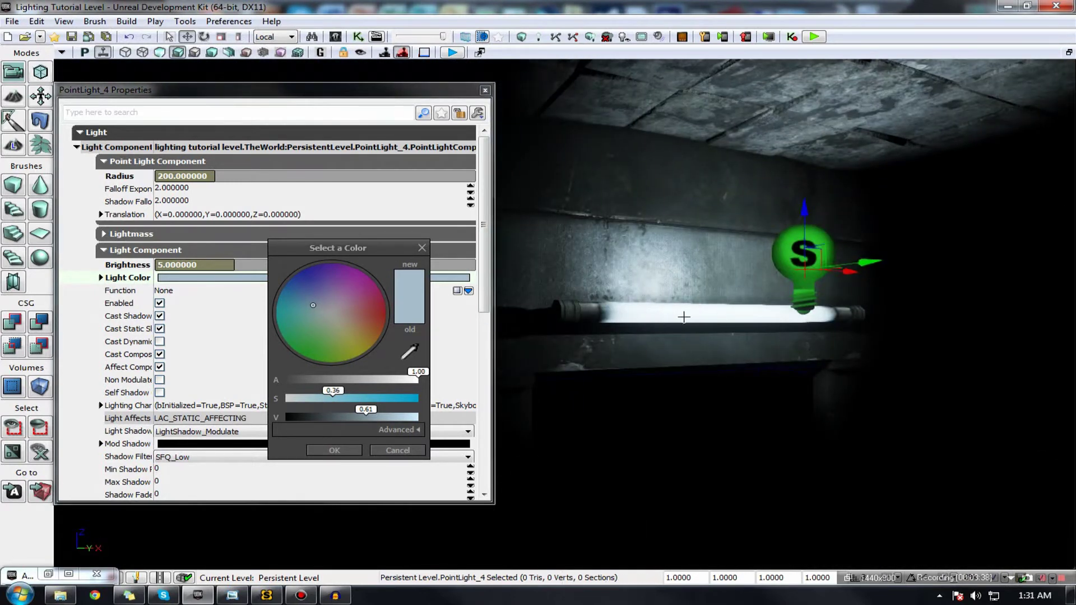
left_click(355, 335)
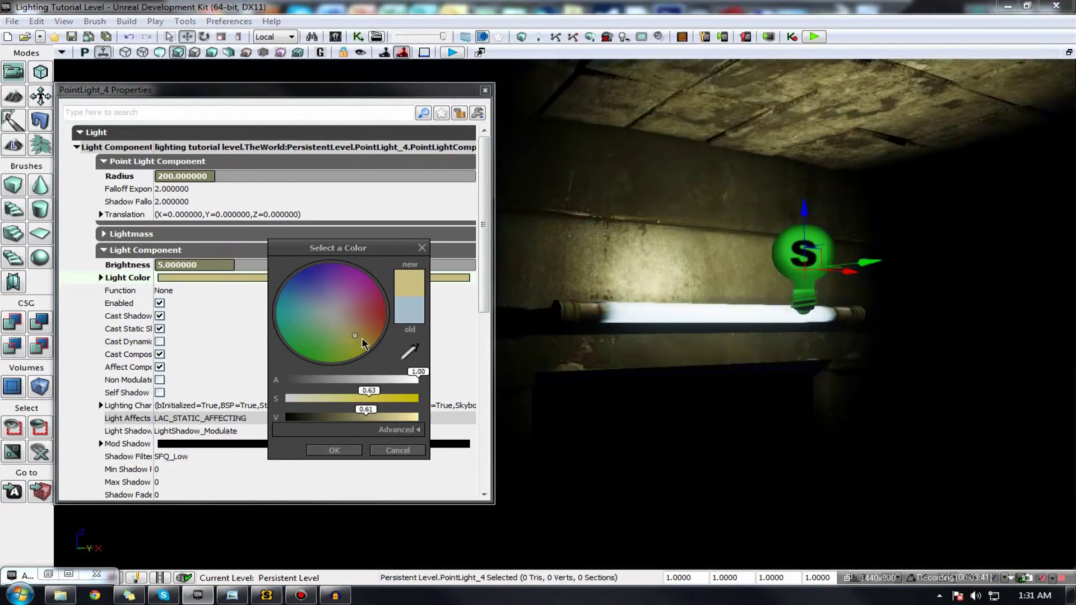
Try a cyan tint on the tube's light, and sample a blue light colour from around the tube with the eyedropper
left_click(412, 349)
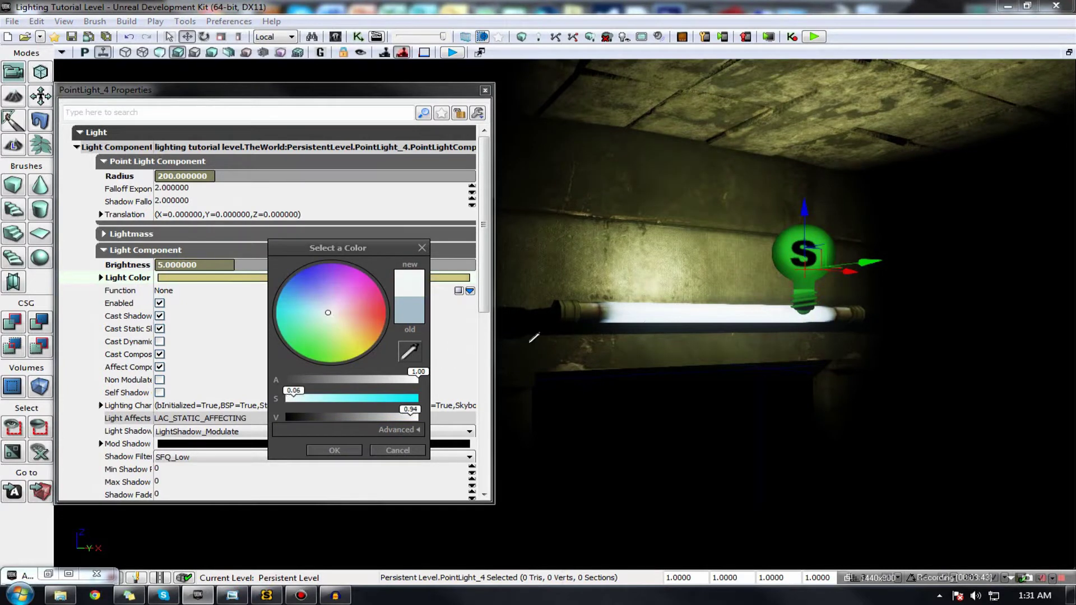
mouse_move(284, 306)
left_mouse_down()
mouse_move(304, 288)
mouse_move(299, 327)
mouse_move(316, 294)
mouse_move(309, 316)
left_mouse_up()
left_click(388, 400)
left_click(398, 415)
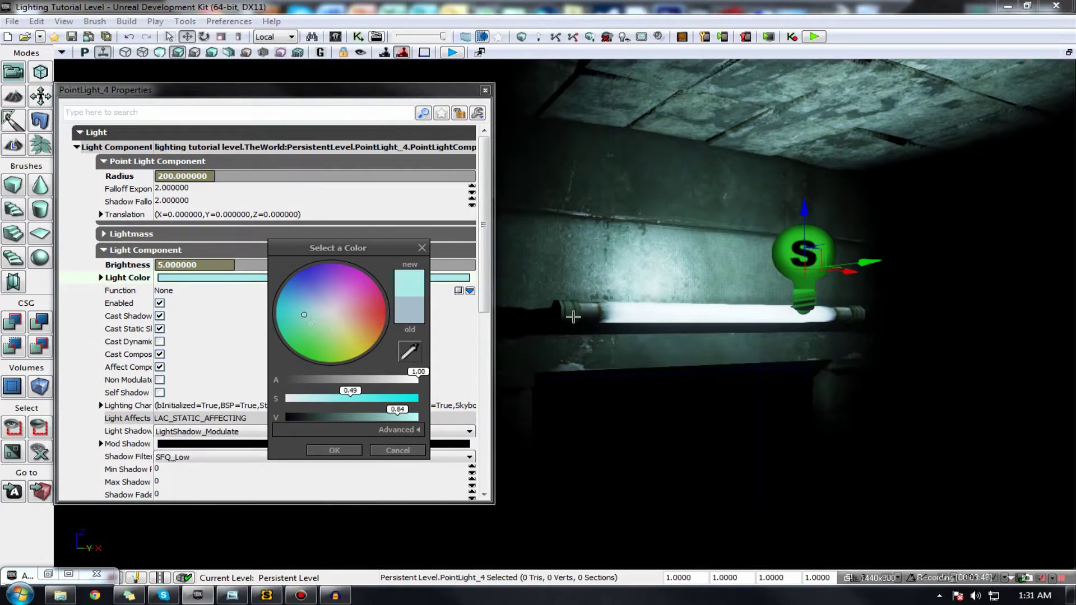
left_click_drag(411, 358, 613, 303)
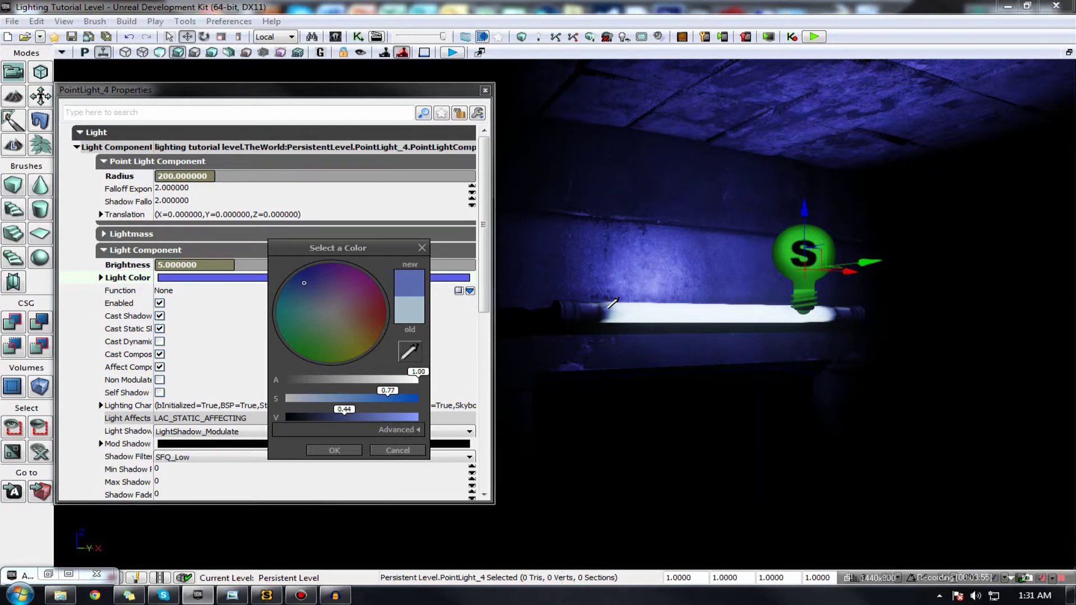
left_click_drag(612, 303, 610, 313)
Select the far yellow wall point light, open its light colour, and try a paler, slightly green tint
right_click_drag(580, 320, 796, 320)
left_click(632, 299)
left_click(649, 299)
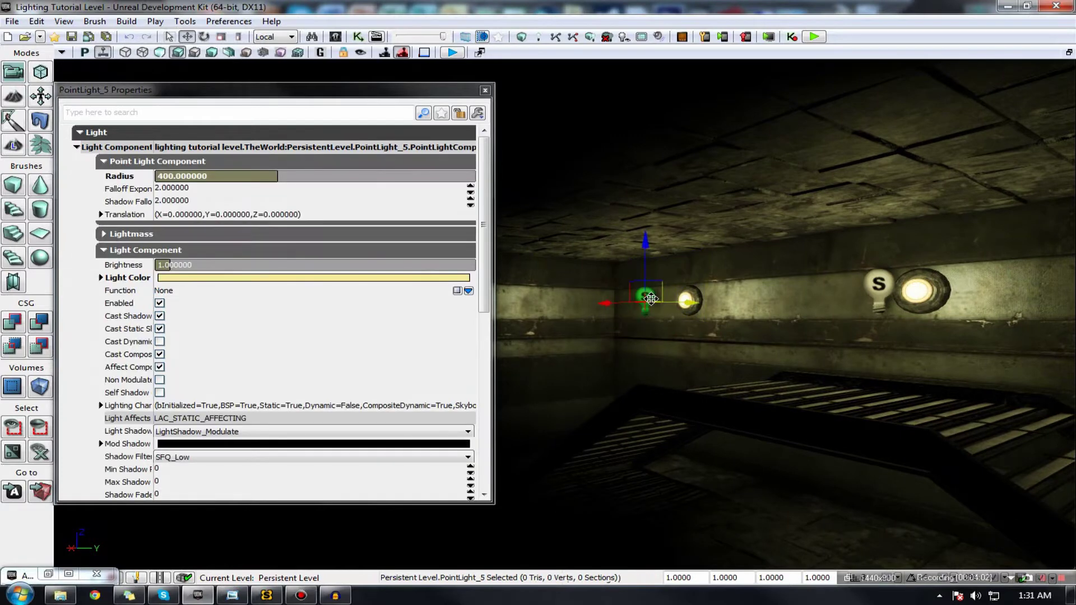
right_click(650, 299)
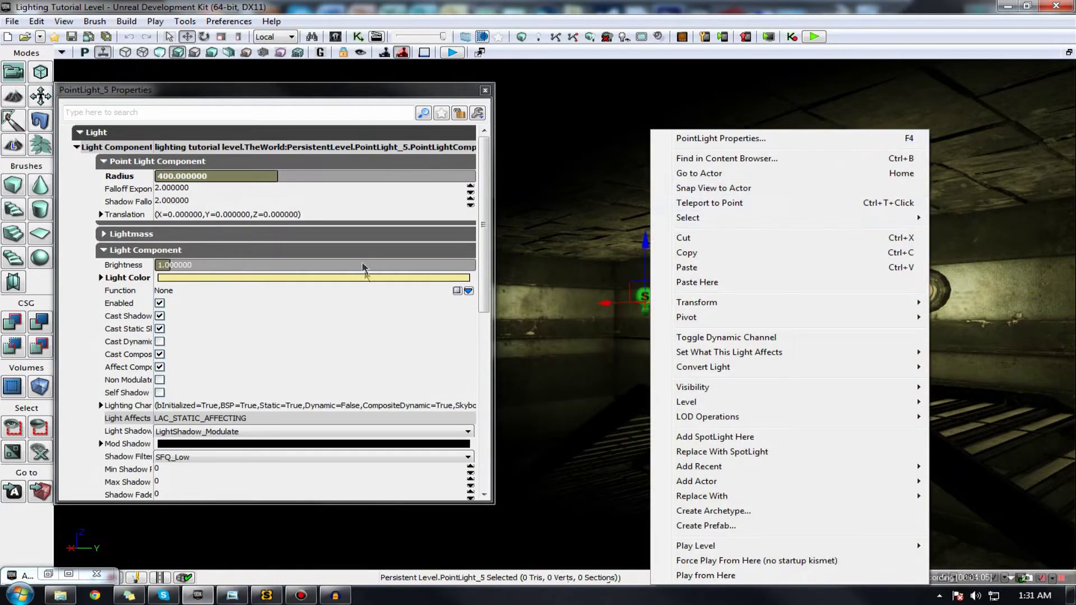
double_click(363, 278)
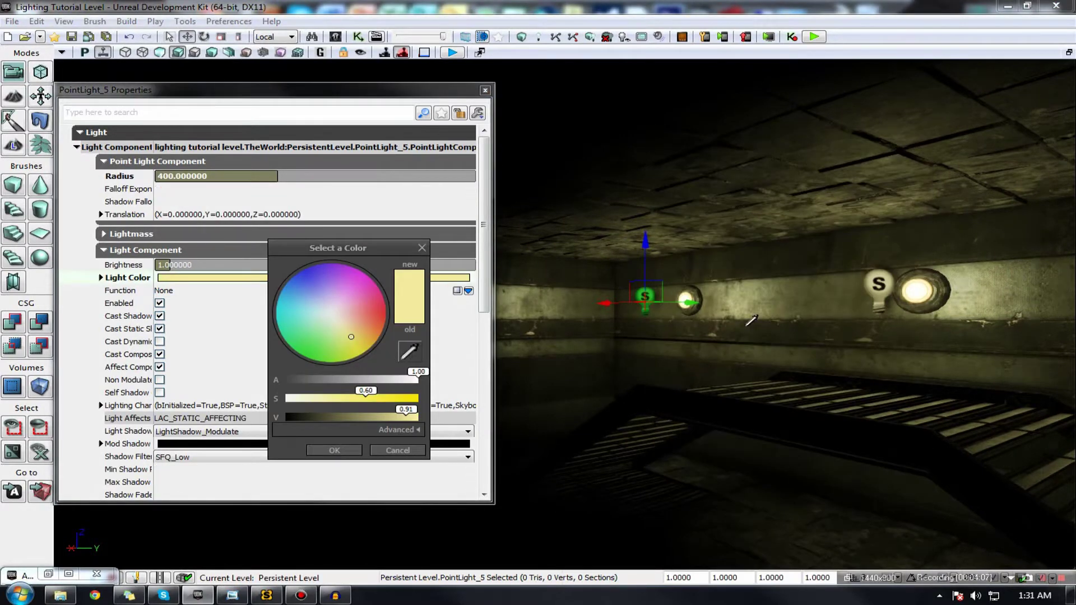
left_click_drag(412, 418, 291, 415)
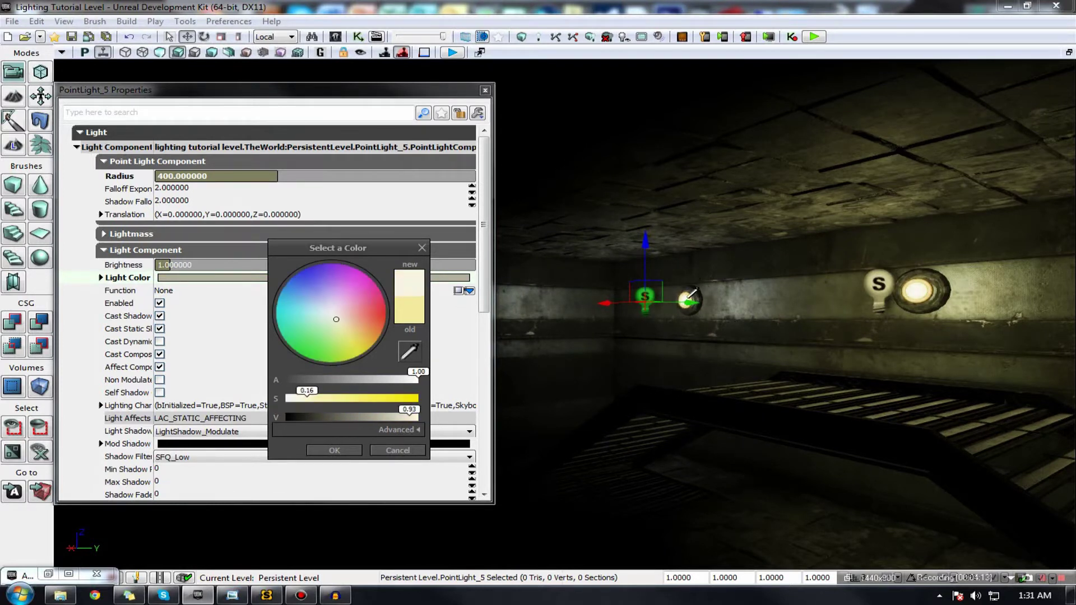
left_click(506, 310)
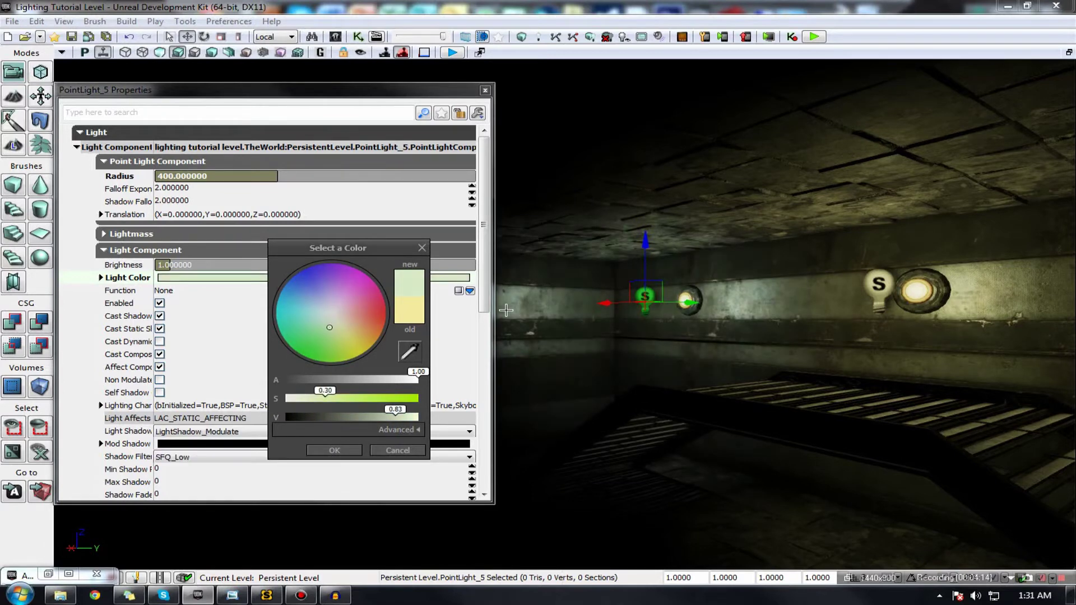
Sample a warm yellow light colour from the glowing wall lamp with the eyedropper and accept it
left_click(409, 352)
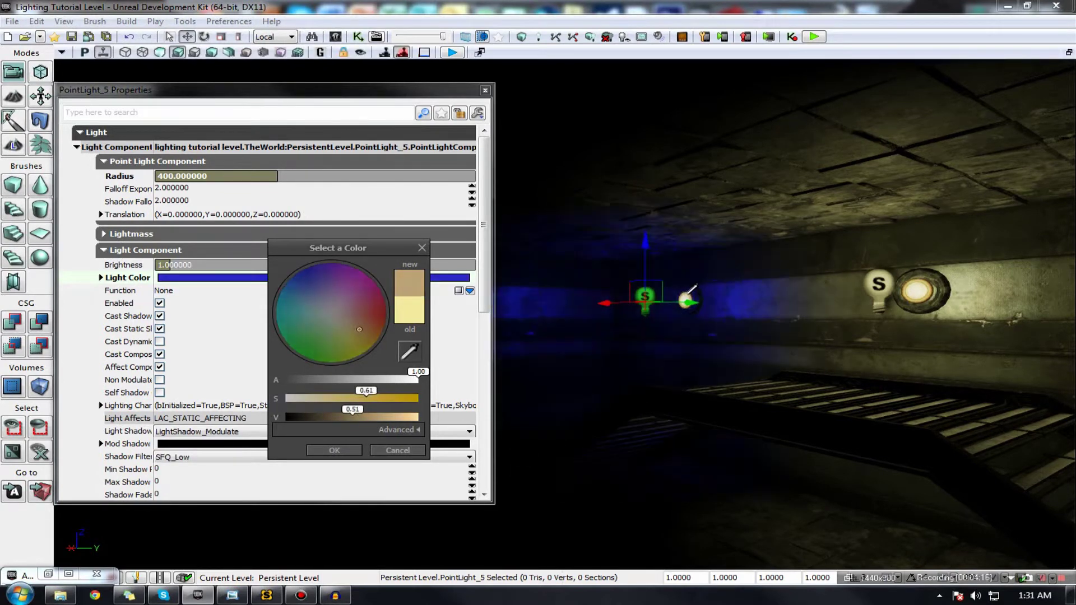
left_click(689, 293)
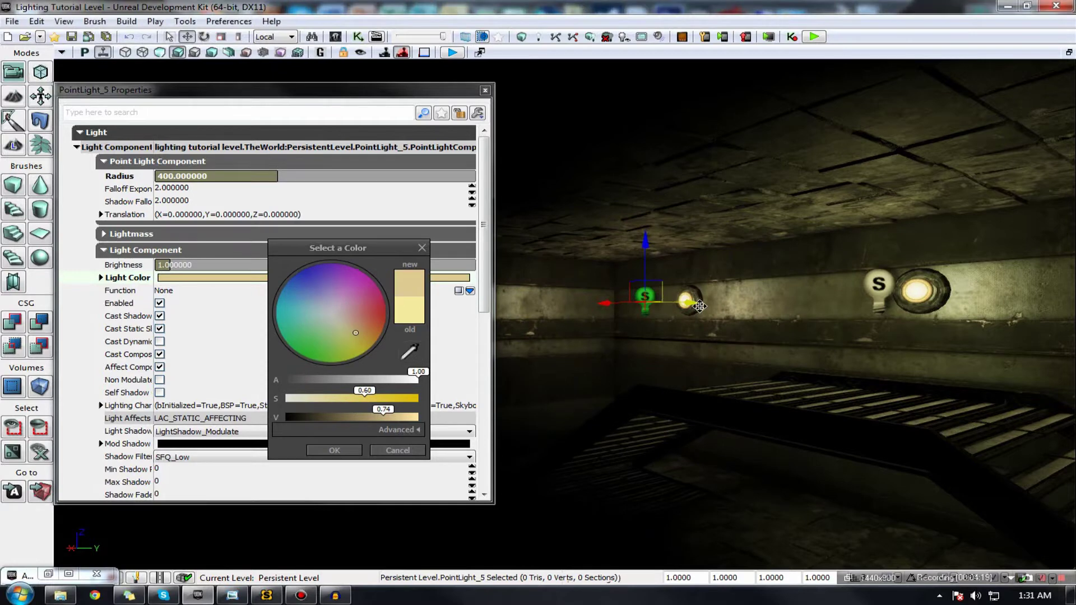
right_click_drag(694, 307, 616, 324)
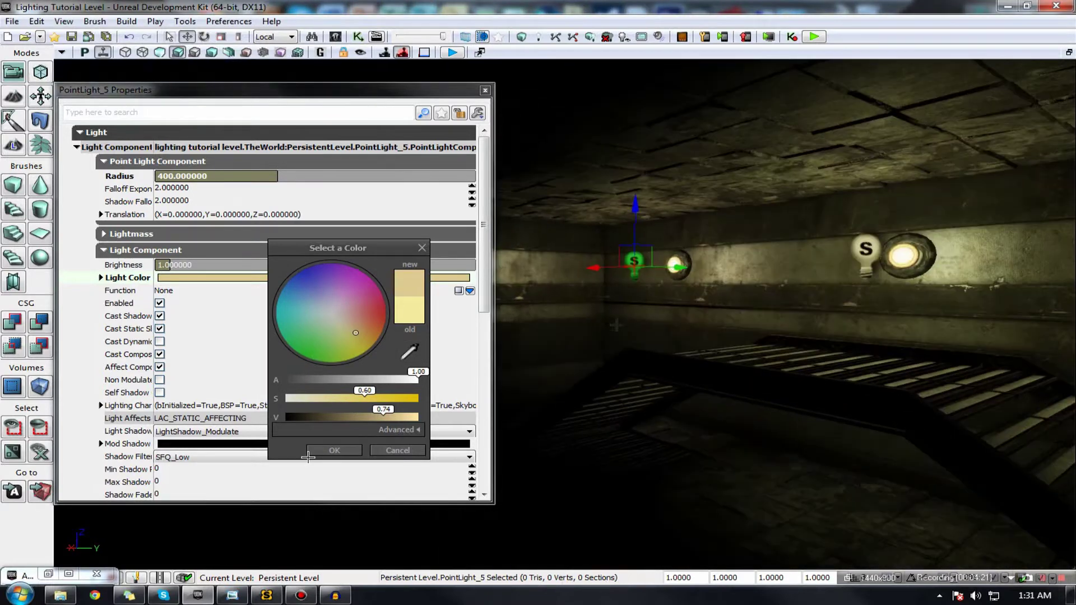
left_click(334, 451)
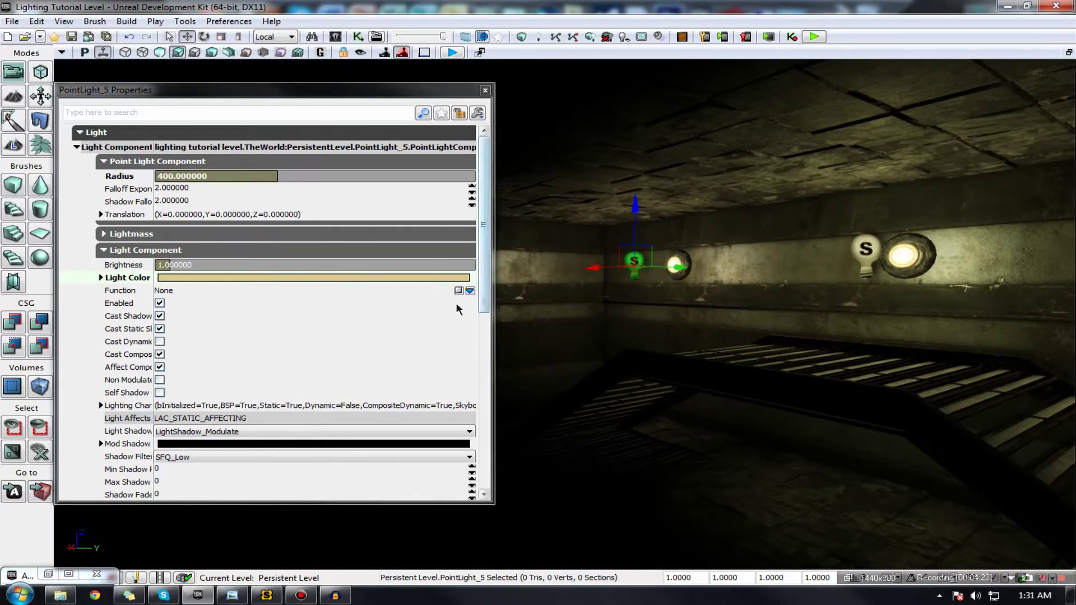
Toggle the Enabled option of the selected wall light off and on several times, leaving it on
mouse_move(486, 295)
left_mouse_down()
mouse_move(499, 329)
mouse_move(497, 308)
left_mouse_up()
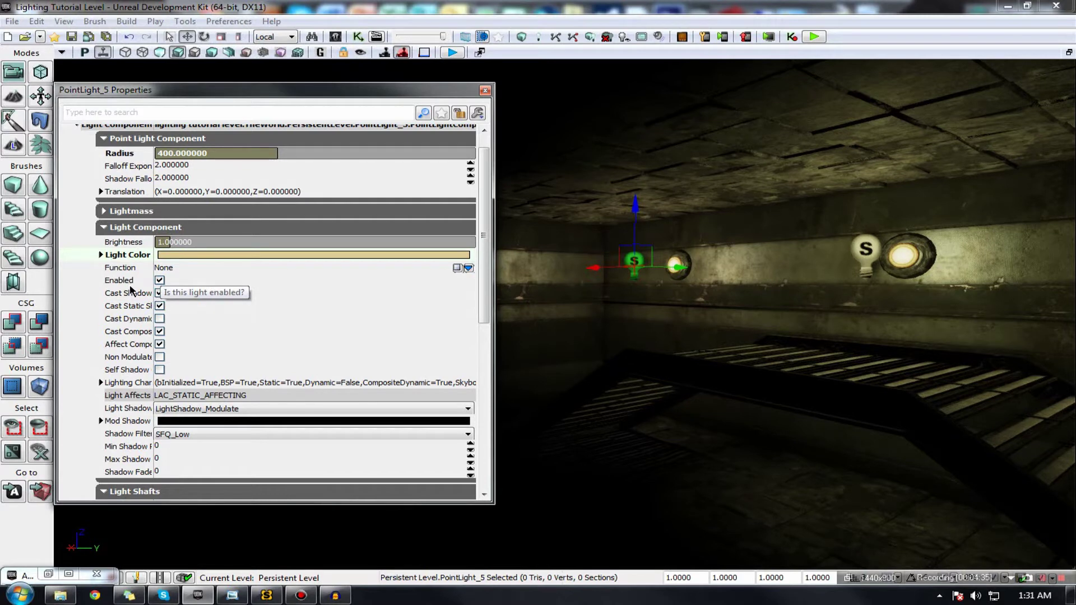
left_click(162, 284)
left_click(162, 284)
left_click(162, 284)
left_click(162, 284)
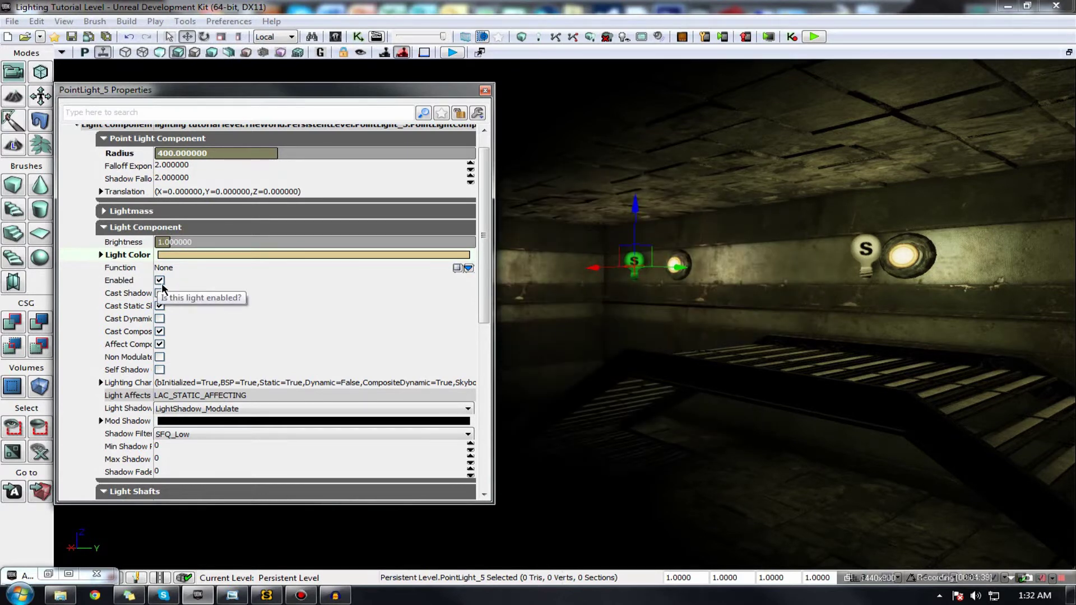
left_click(162, 286)
left_click(162, 286)
left_click(162, 286)
left_click(162, 286)
left_click(161, 286)
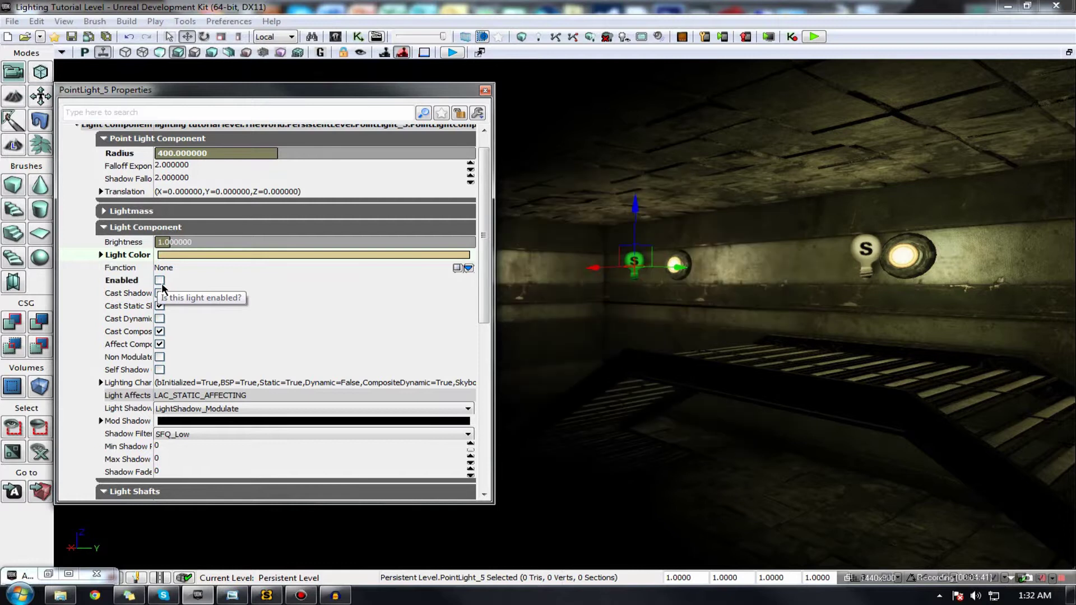
left_click(162, 286)
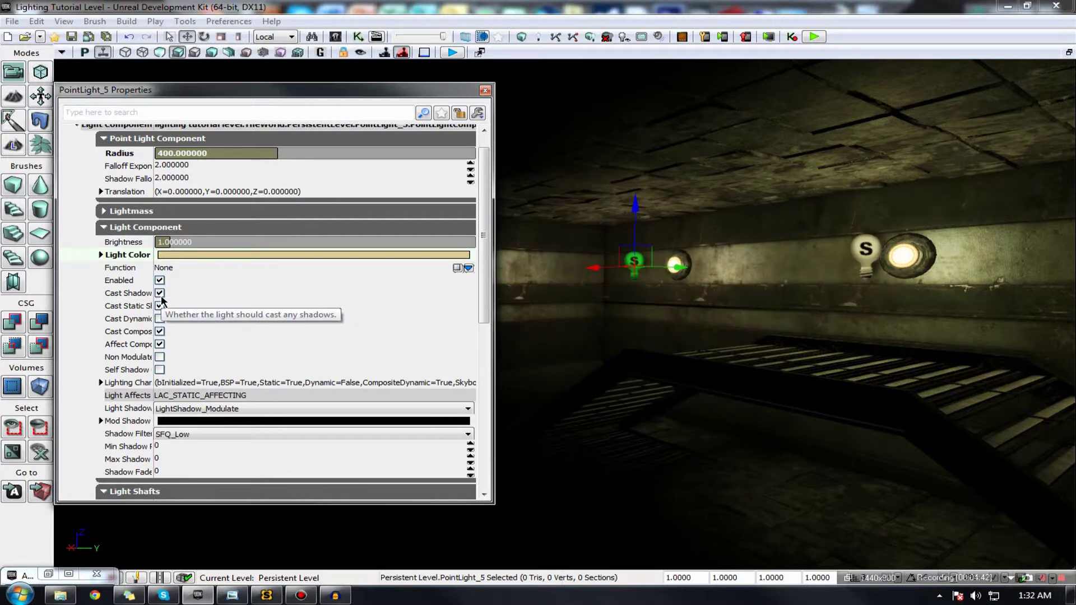
Toggle the Cast Shadows option of the wall light off and on, leaving it on
left_click(161, 296)
left_click(161, 297)
left_click(161, 297)
left_click(161, 296)
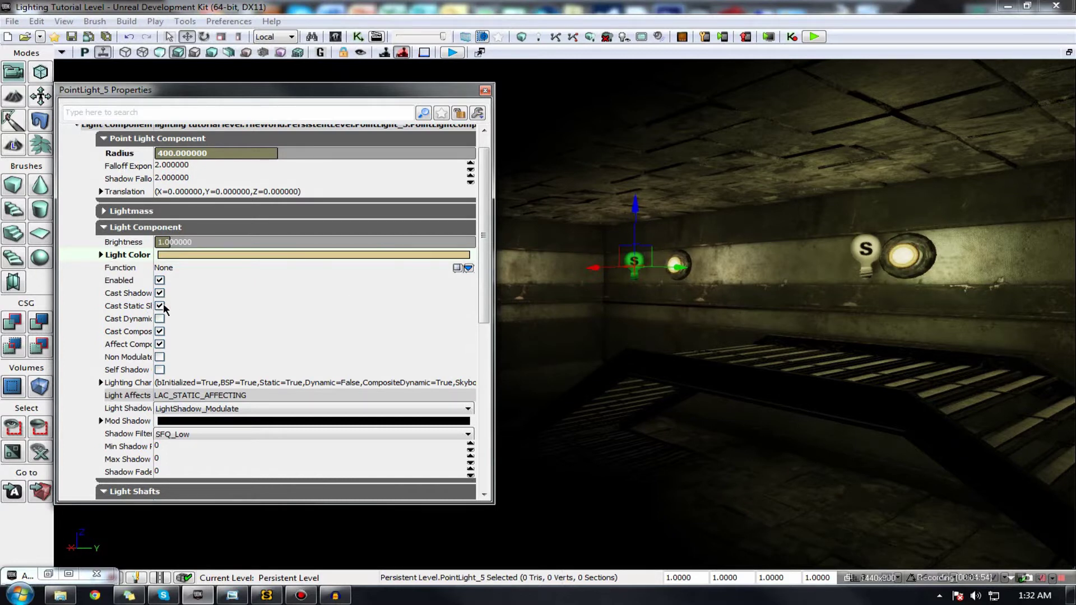
Enable Cast Dynamic Shadows on the wall light, and widen its properties window to review the options through Light Shafts
left_click(160, 318)
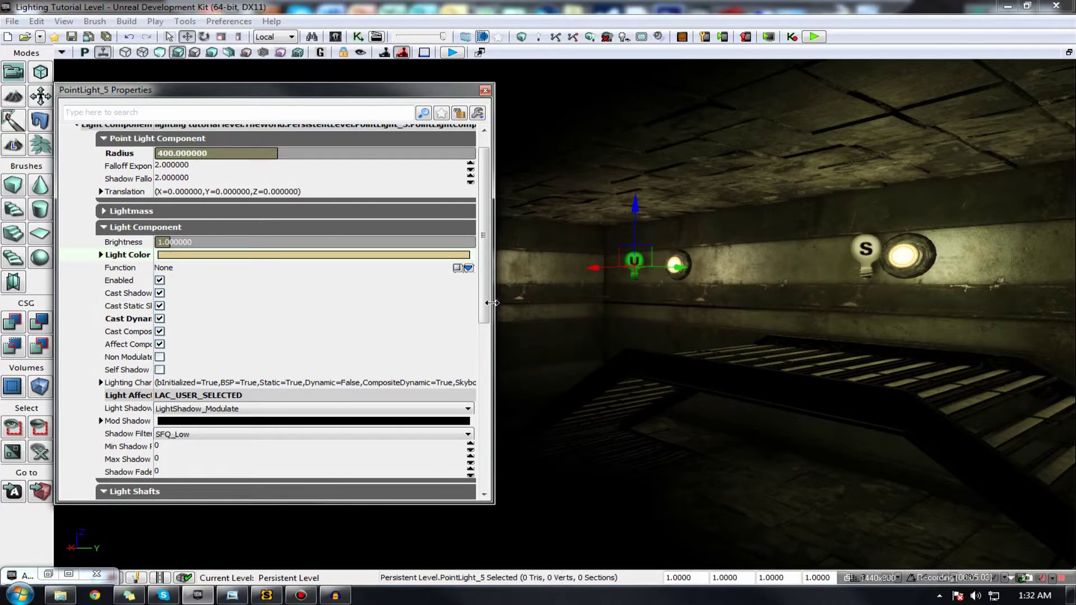
left_click_drag(491, 303, 598, 255)
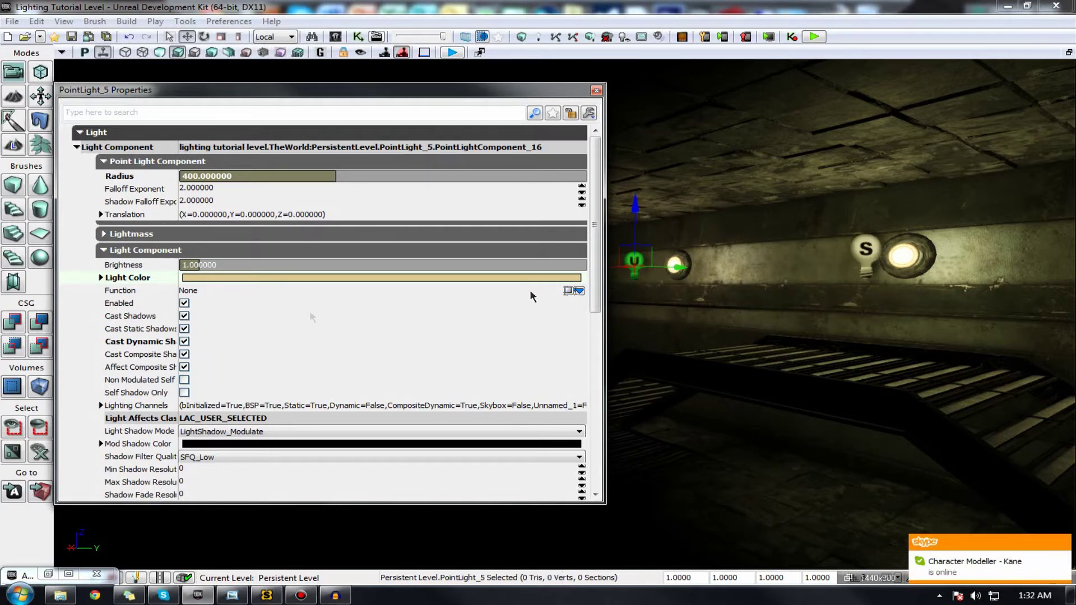
scroll(634, 259, "down", 7)
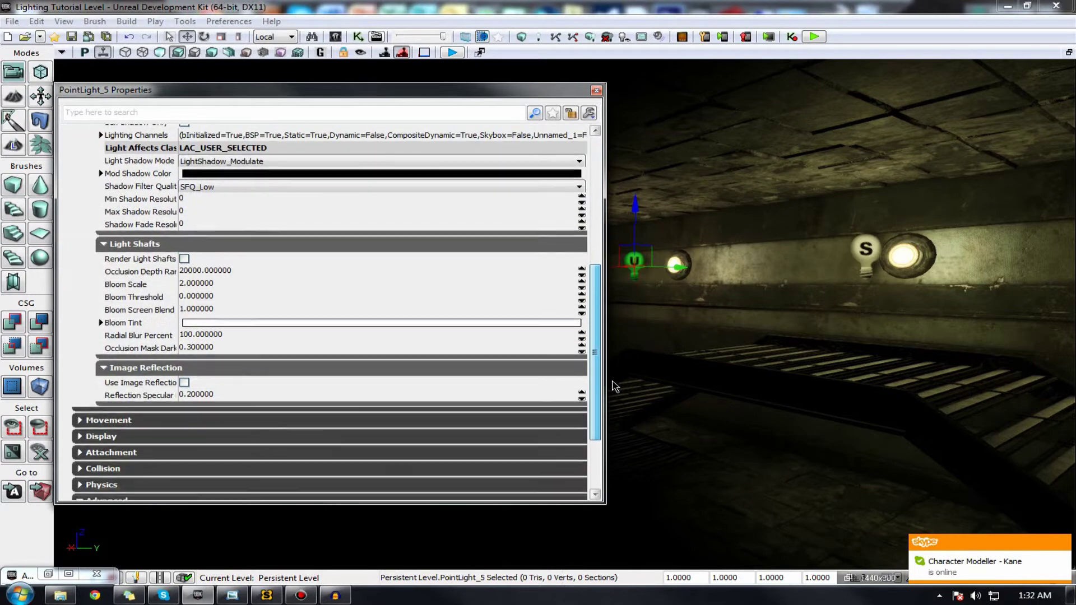
scroll(622, 297, "up", 4)
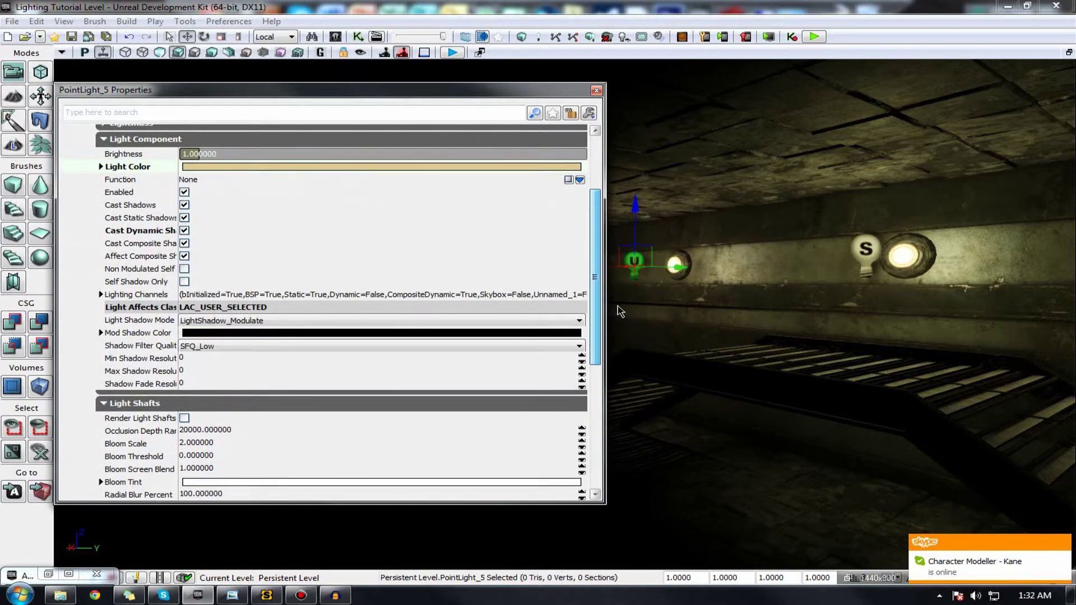
scroll(620, 311, "down", 1)
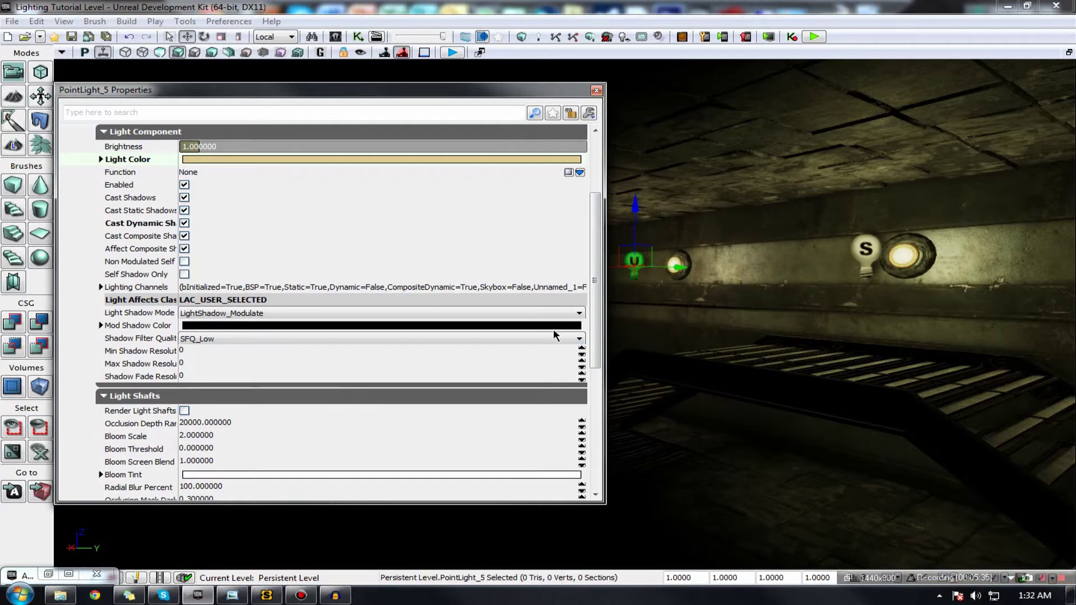
scroll(594, 314, "down", 3)
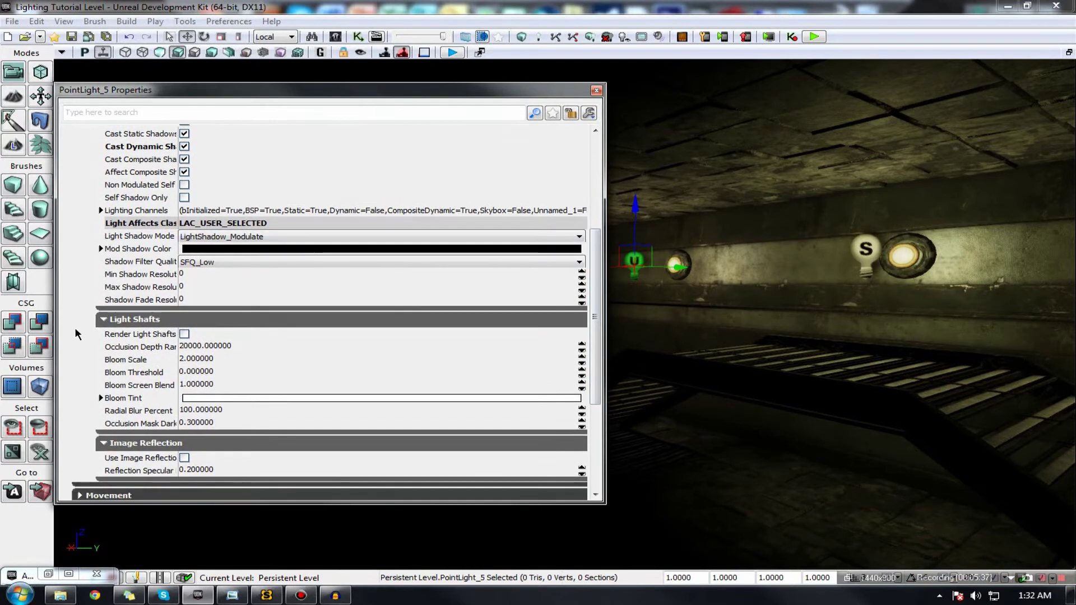
Select the fluorescent tube's point light again to show its Light Shafts settings
right_click_drag(721, 279, 342, 275)
right_click_drag(597, 280, 764, 307)
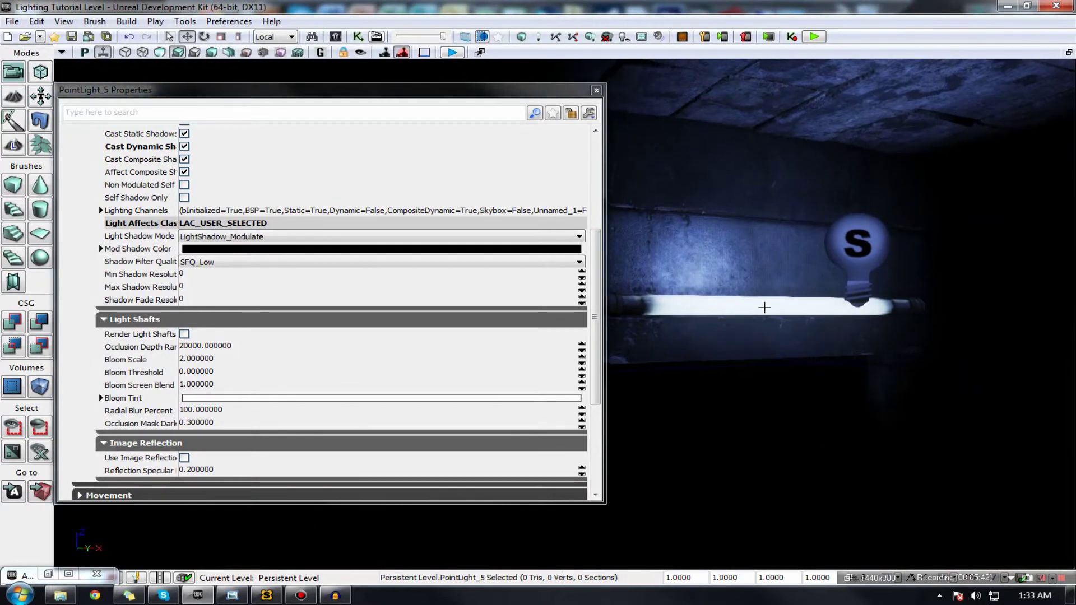
left_click(856, 256)
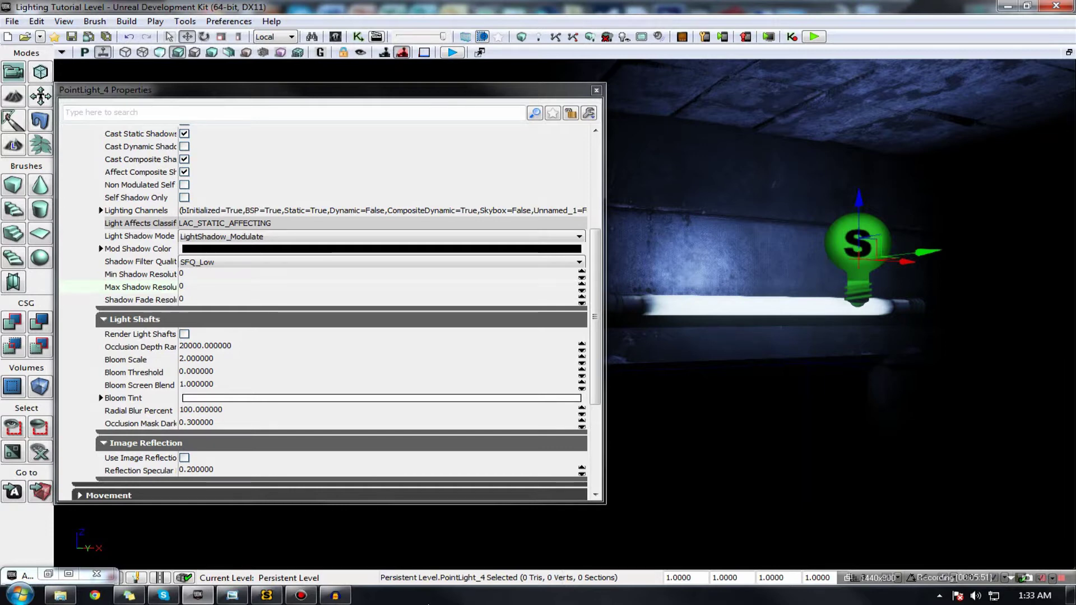
Switch to Chrome, search the web for "crepspecular", view the crepuscular rays photo of trees over a lake, and close the browser
left_click(95, 595)
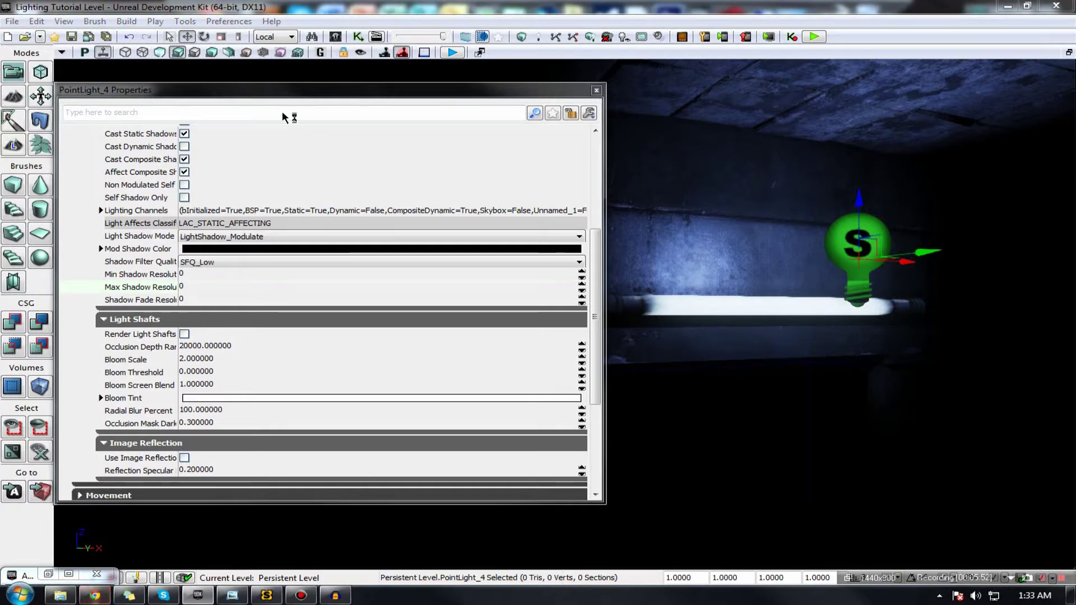
type("creps")
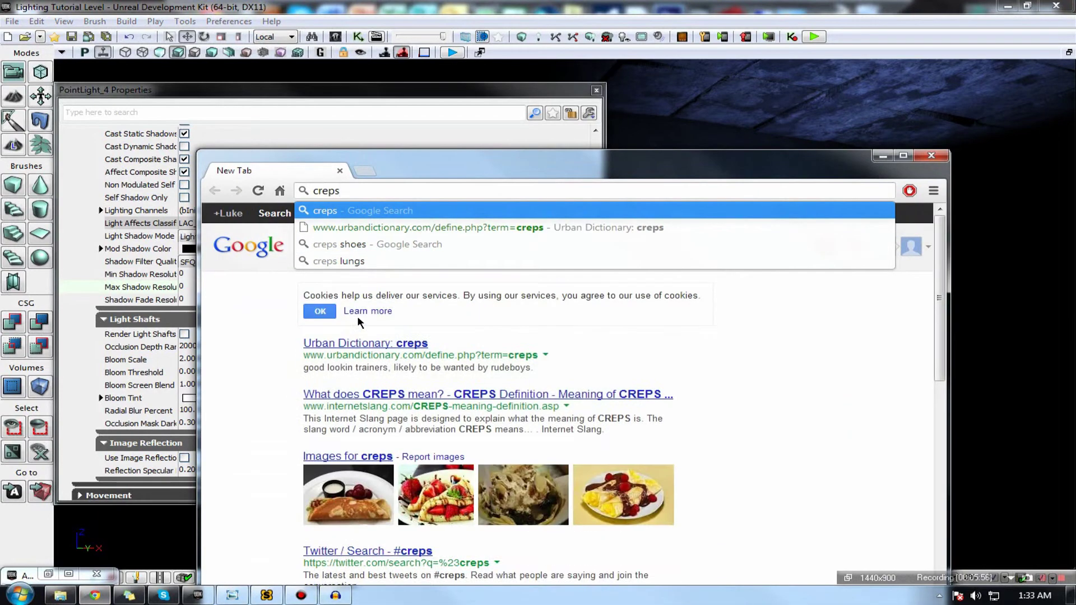
type("pecular")
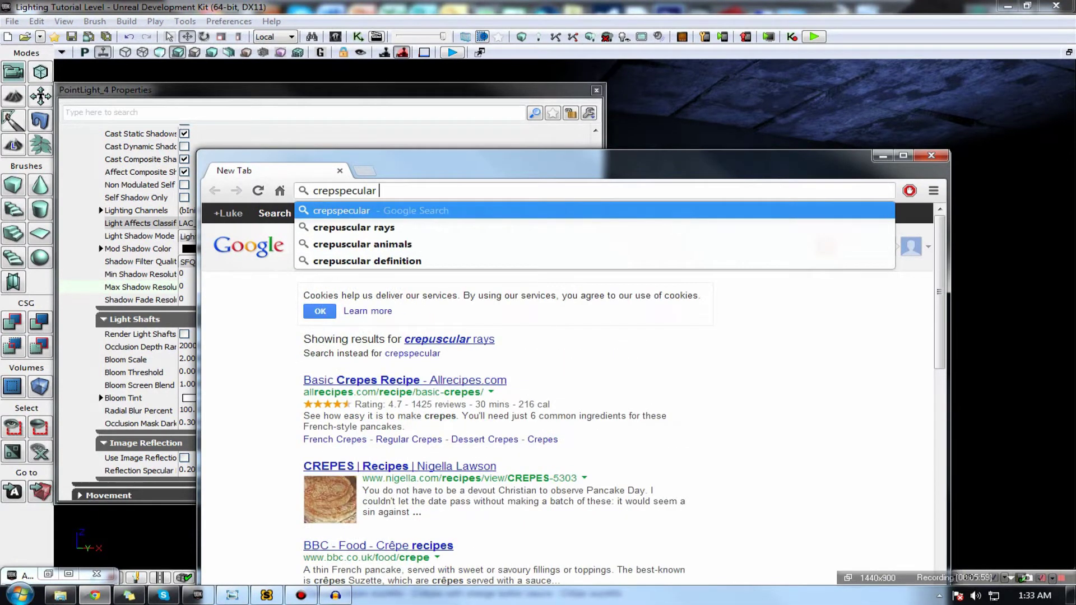
key("Return")
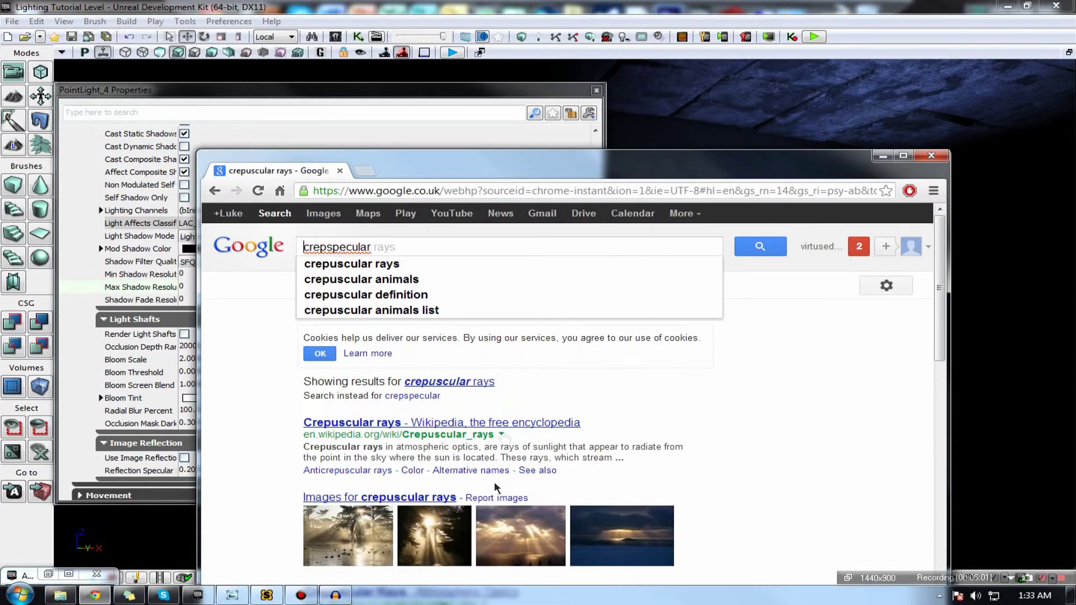
left_click(343, 537)
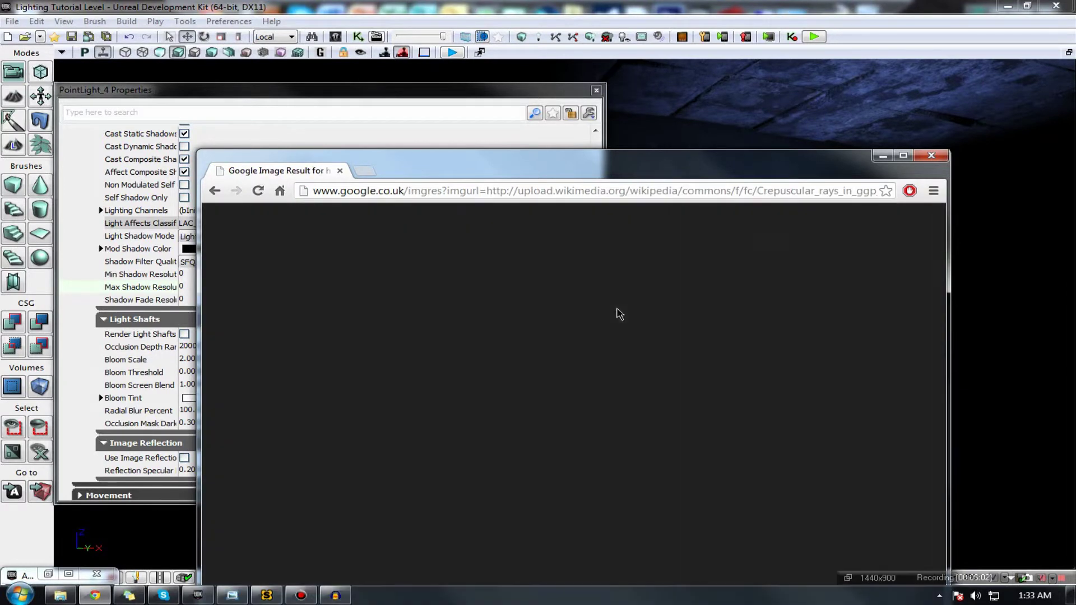
left_click_drag(467, 175, 491, 100)
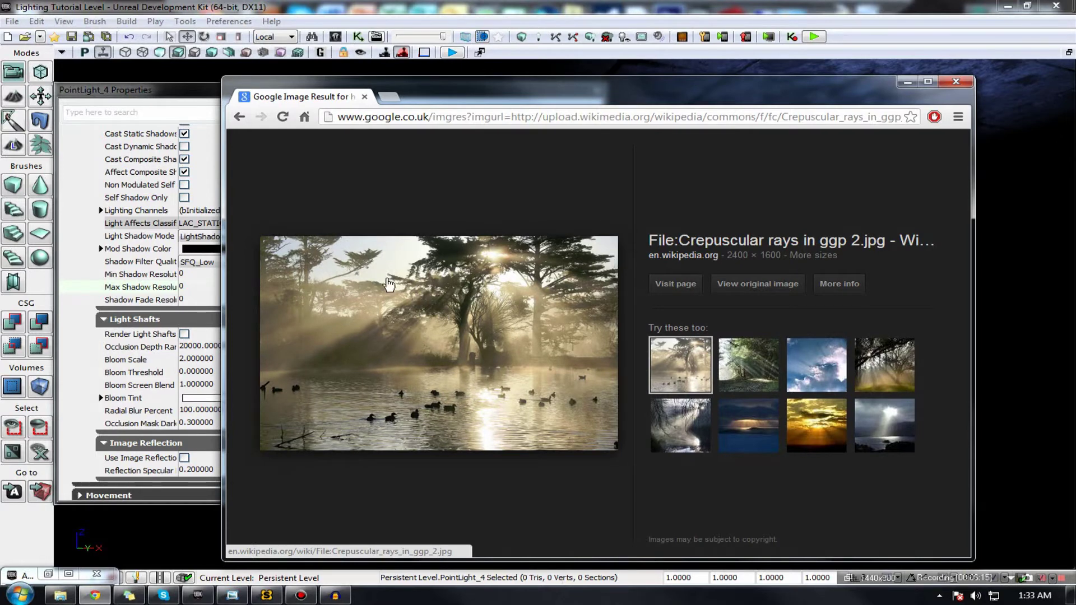
left_click(364, 96)
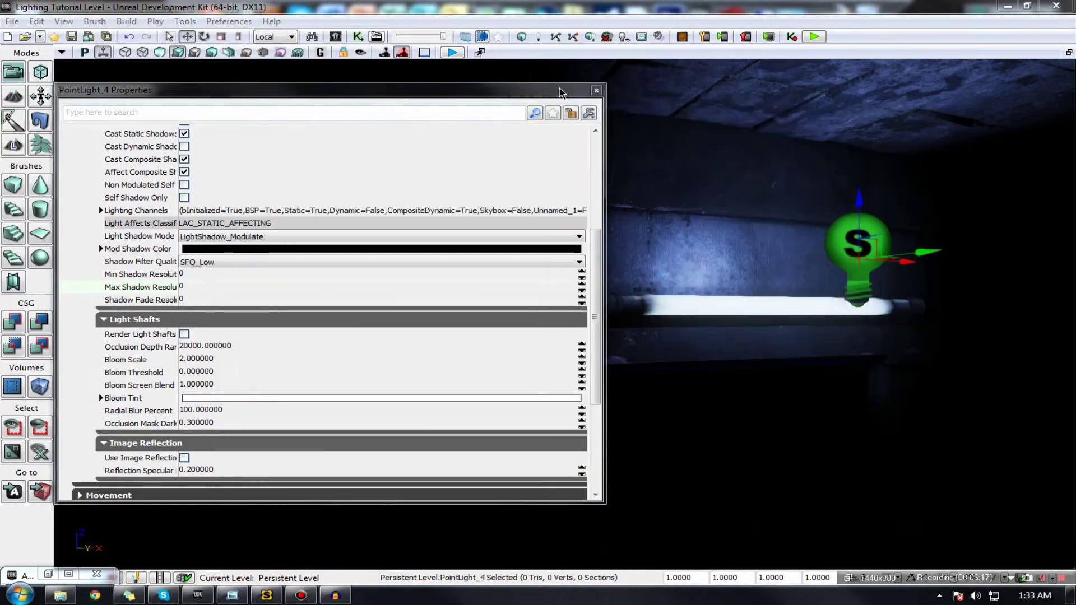
Open the Tutorial Level map without saving the lighting tutorial level, and close the empty properties window
left_click(42, 36)
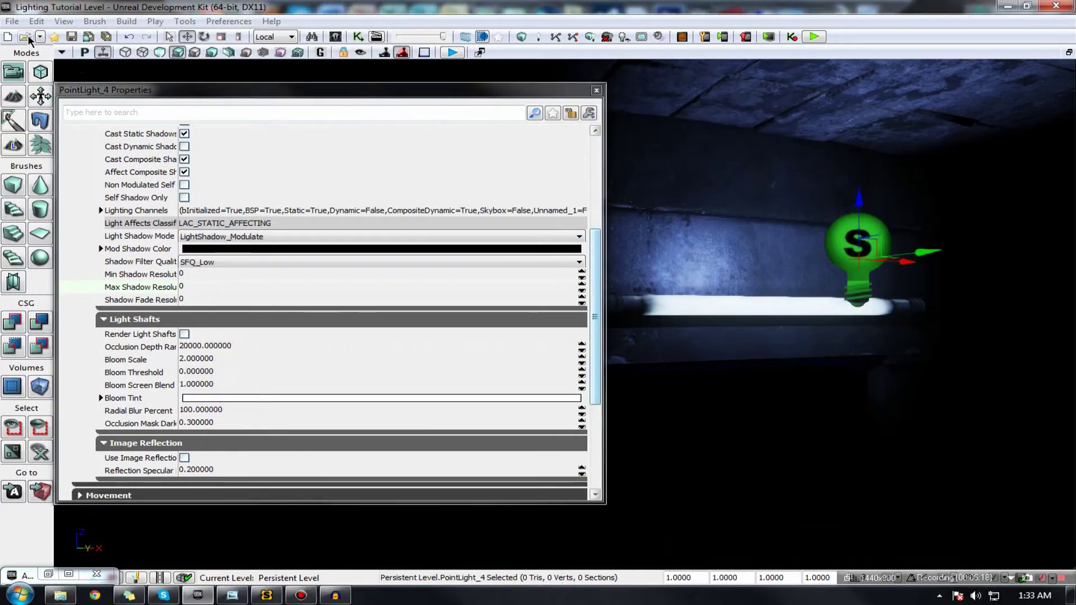
double_click(203, 134)
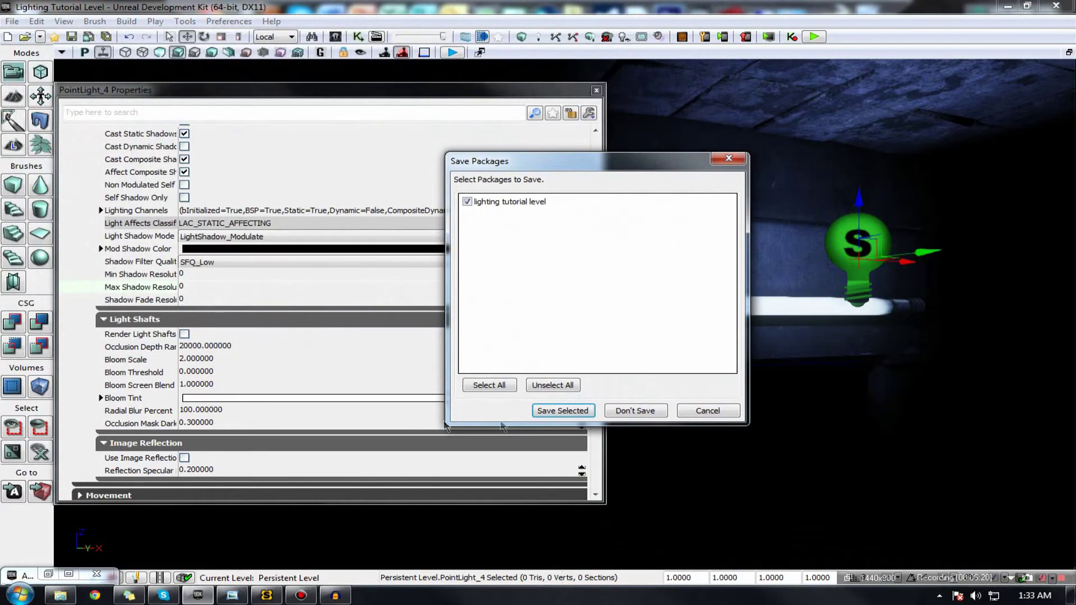
left_click(633, 411)
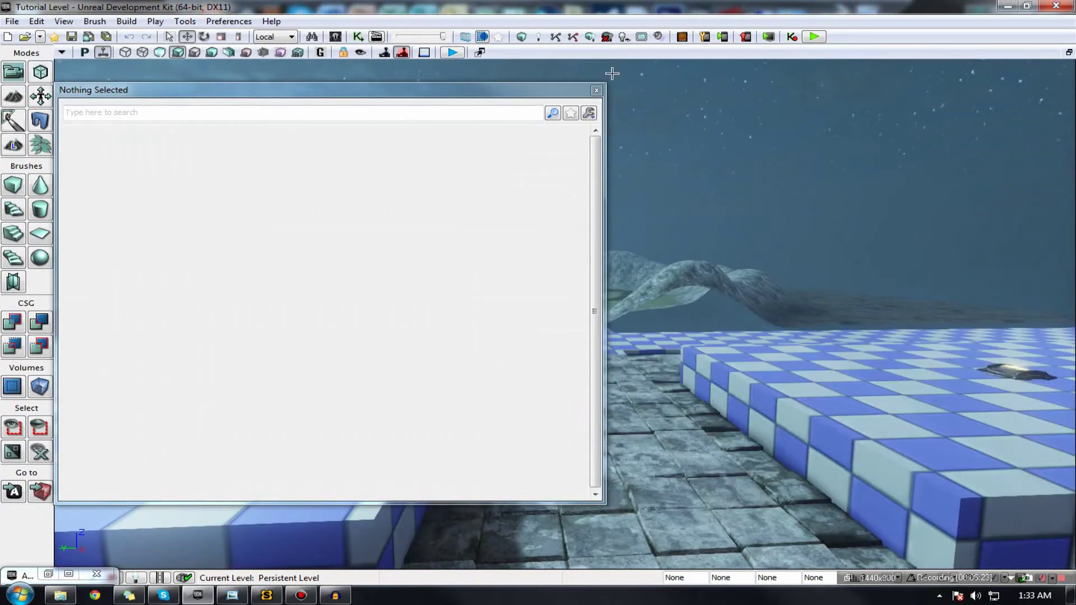
left_click(596, 90)
Adjust the camera movement speed and examine how the moon's light shafts look over and behind the terrain ridge
right_click_drag(381, 221, 358, 210)
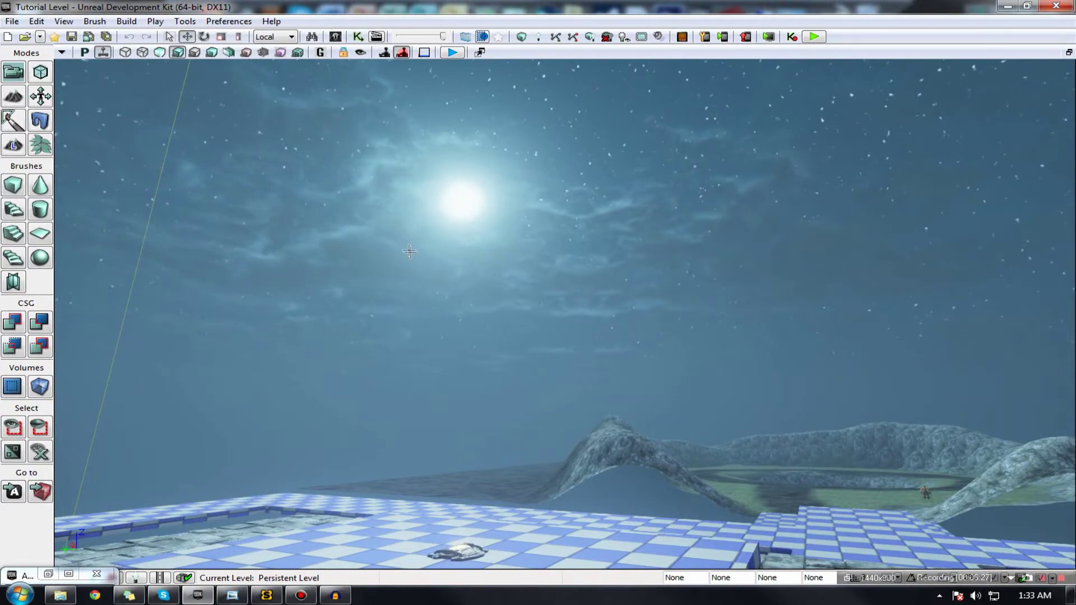
right_click_drag(530, 342, 398, 211)
key("Up")
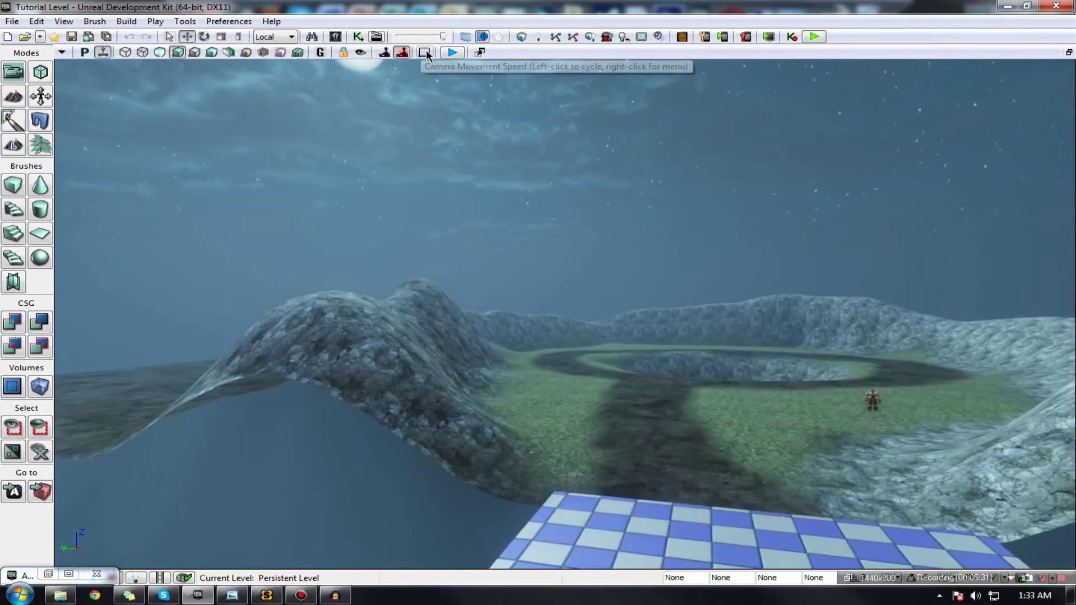
key("w")
right_click_drag(442, 73, 423, 115)
right_click_drag(291, 212, 255, 136)
key("e")
right_click_drag(565, 314, 559, 319)
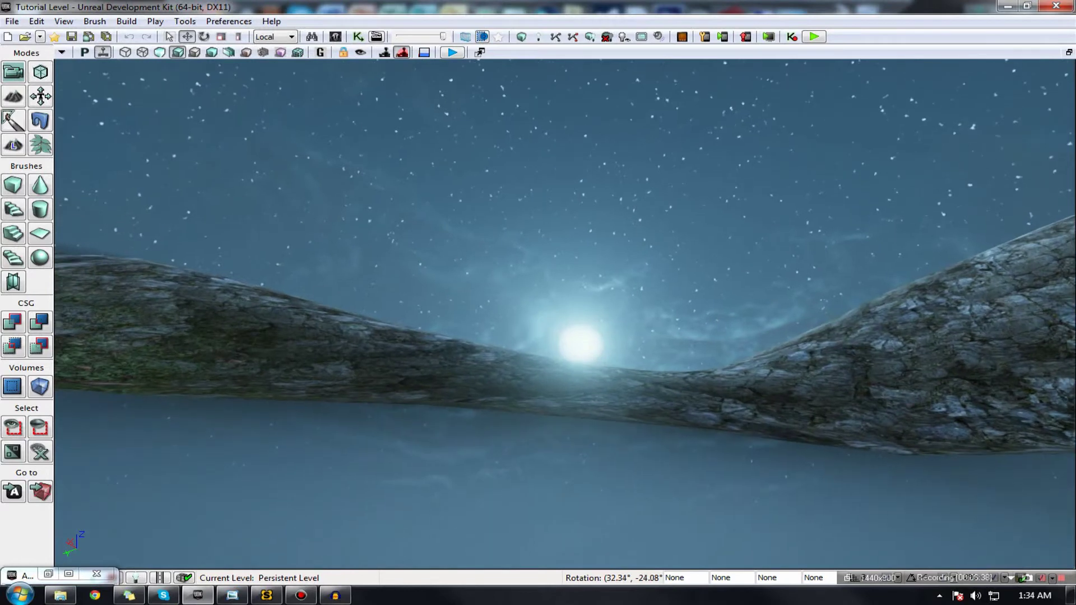
key("q")
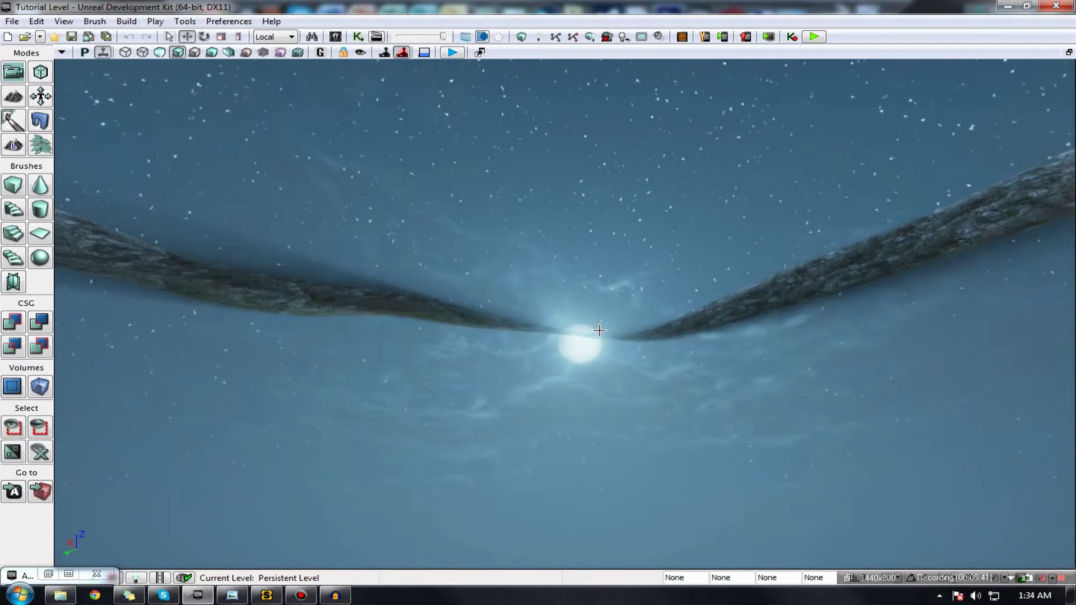
Locate the dominant directional light above the checkered floor and open its properties at the Light Shafts settings
right_click_drag(602, 327, 316, 381)
key("w")
scroll(498, 429, "up", 6)
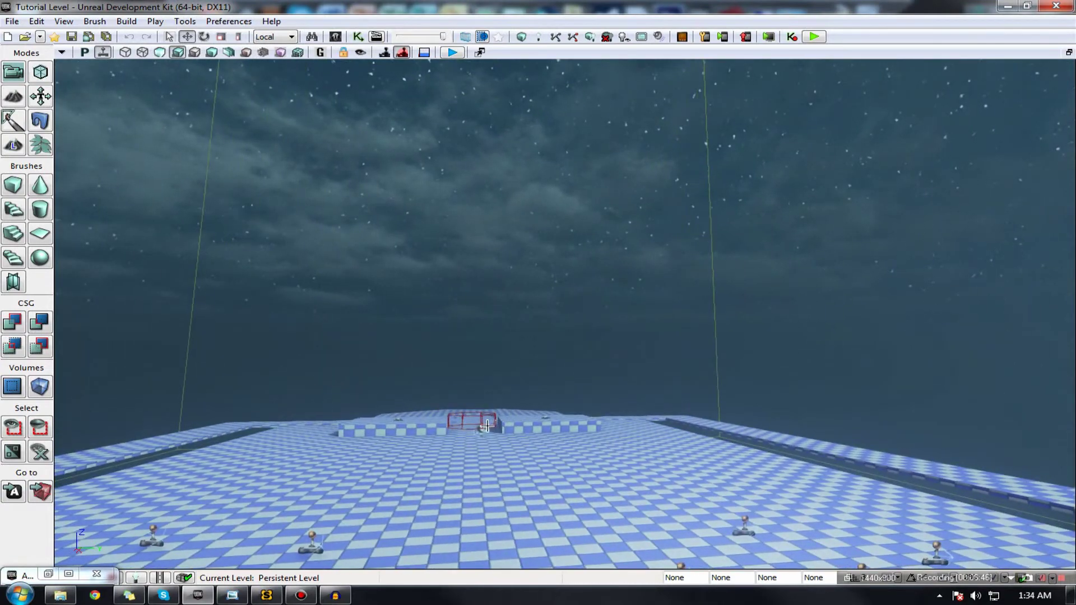
left_click(482, 428)
scroll(490, 451, "up", 5)
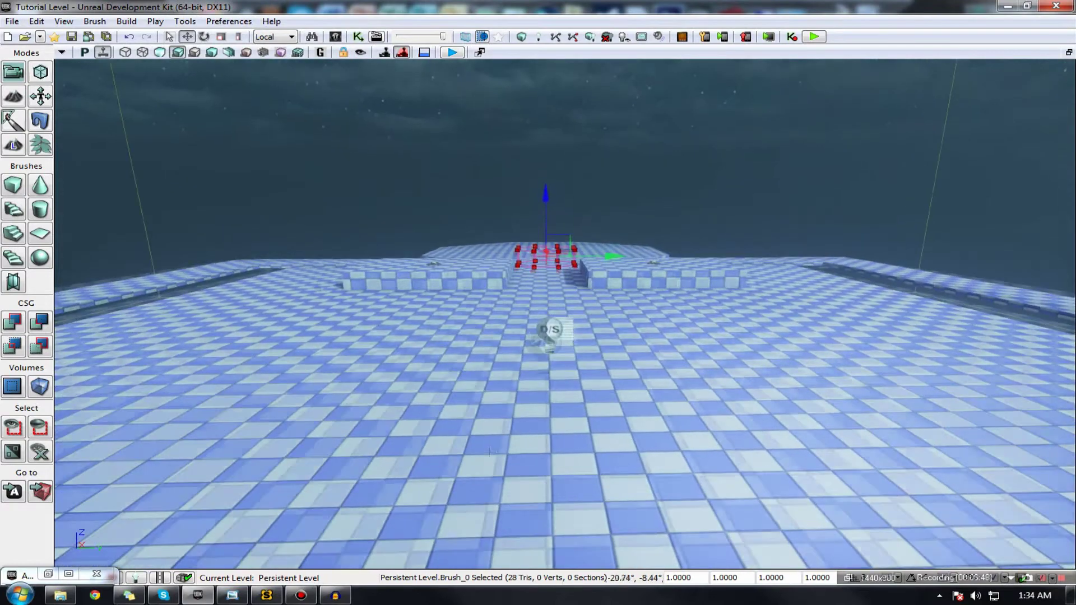
scroll(489, 451, "up", 4)
right_click(503, 431)
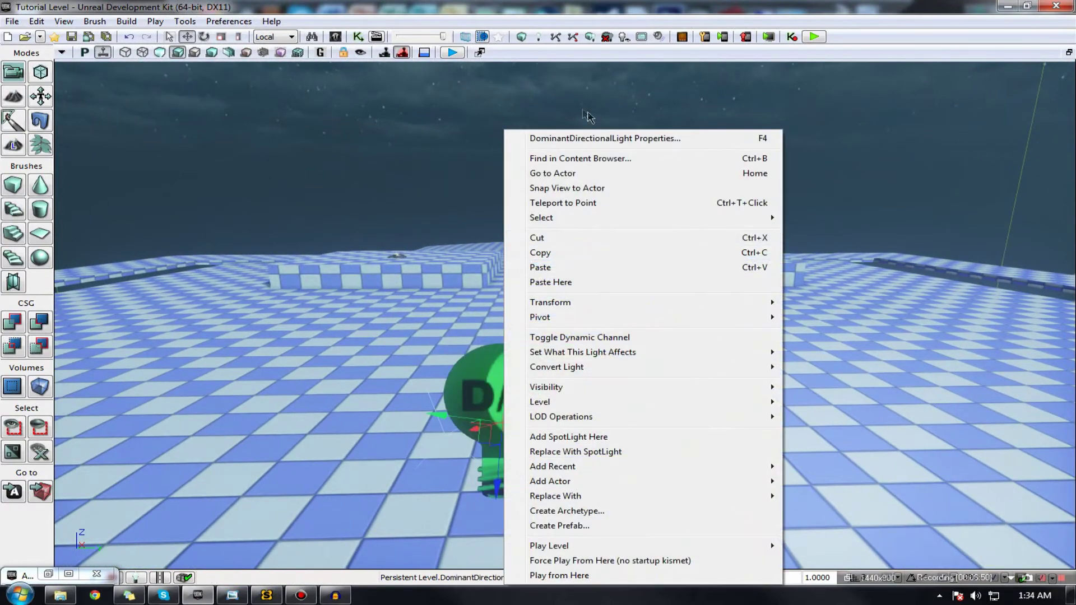
left_click(564, 145)
scroll(241, 434, "down", 2)
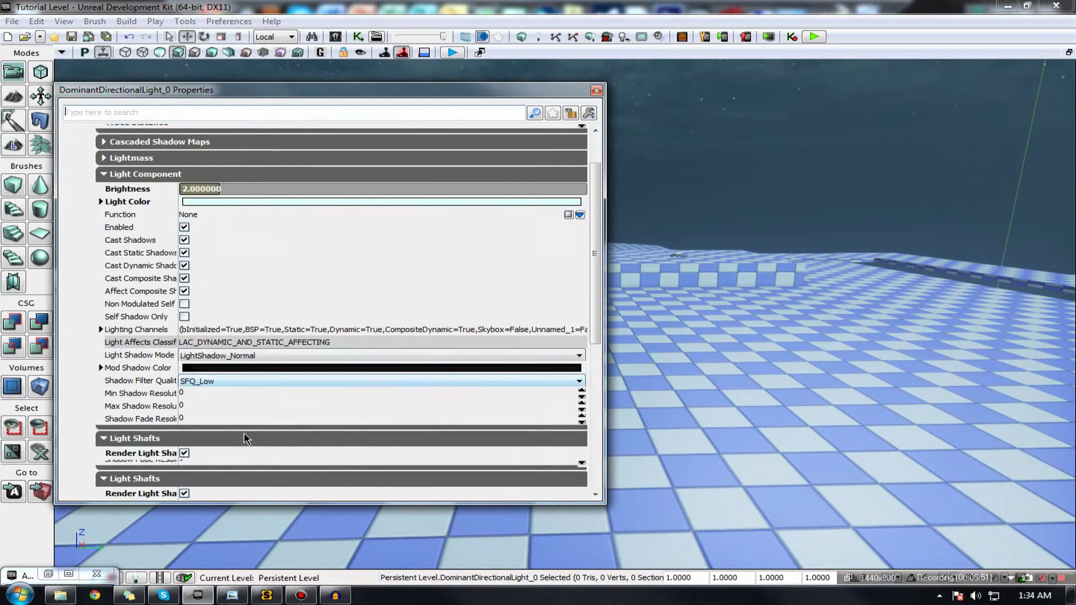
scroll(218, 439, "down", 3)
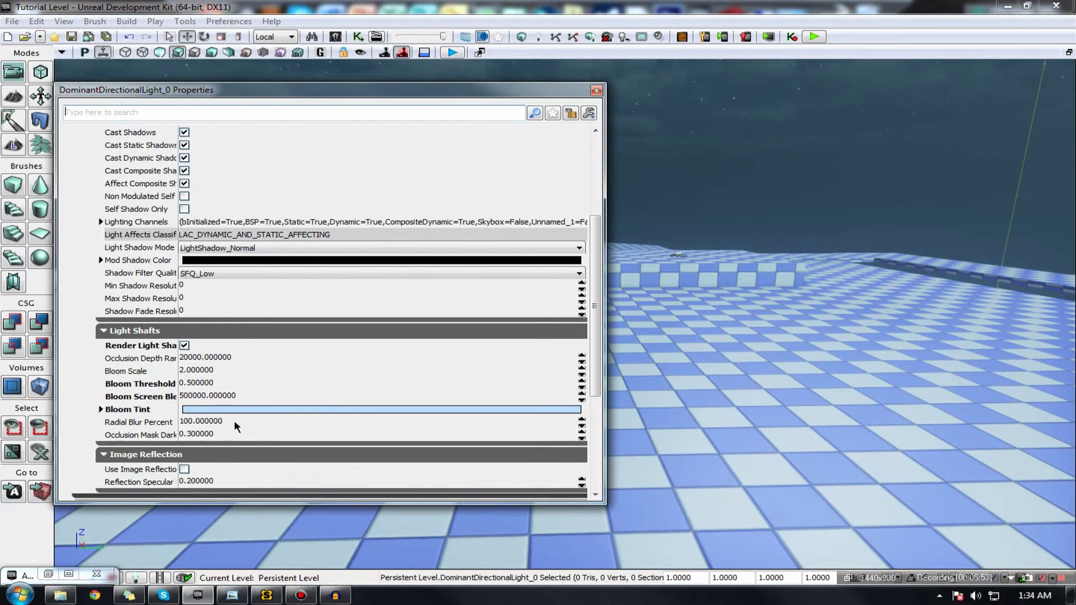
Bring the moon into view and set the dominant directional light's Bloom Threshold to 10
left_click(215, 372)
left_click(182, 382)
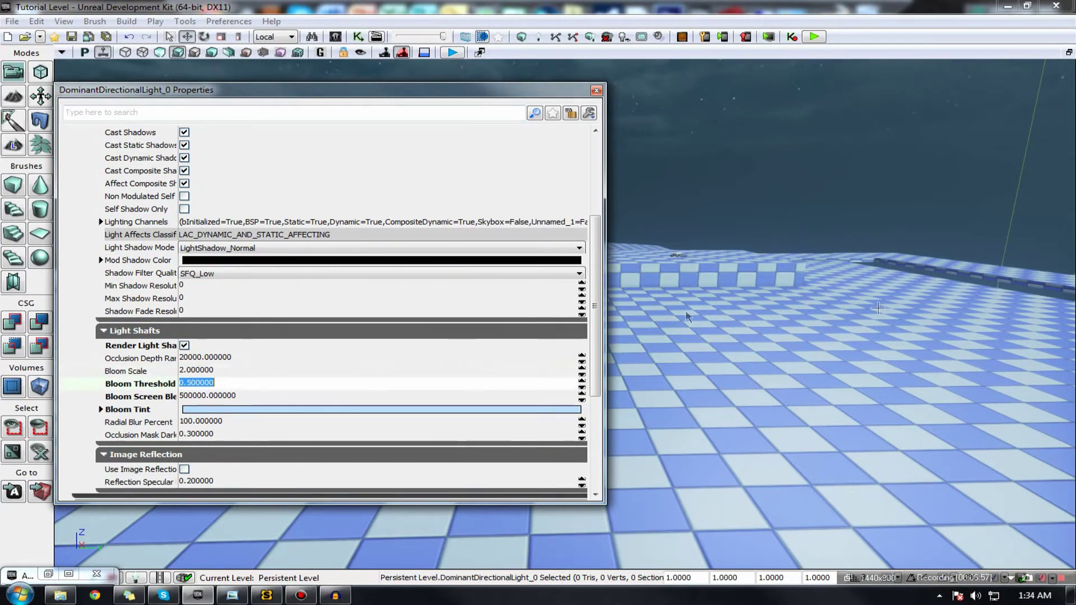
right_click_drag(877, 302, 992, 218)
right_click_drag(784, 280, 878, 308)
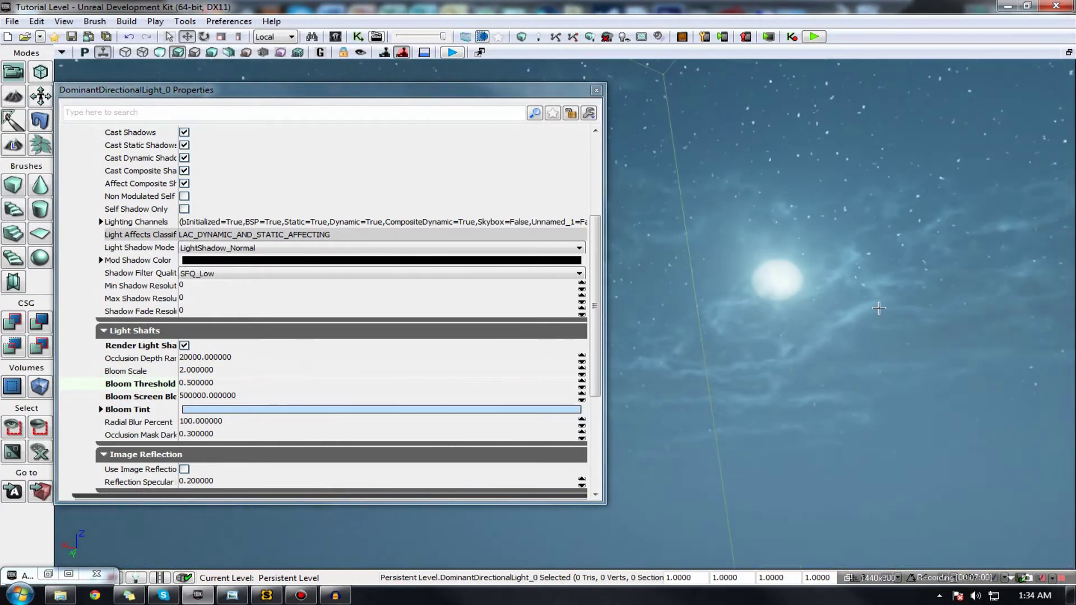
left_click(212, 382)
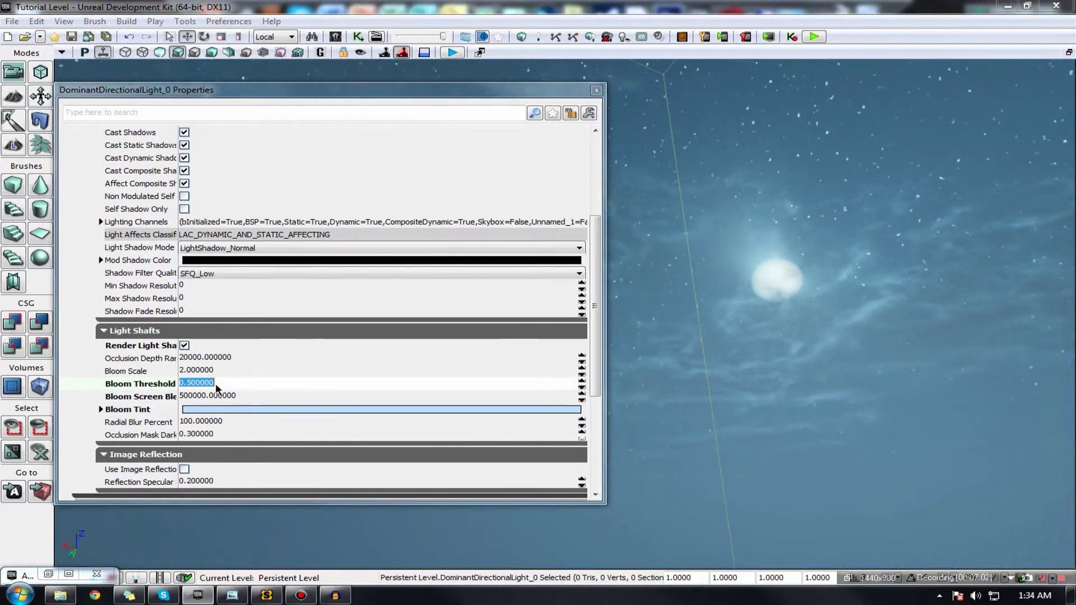
type("10")
key("Return")
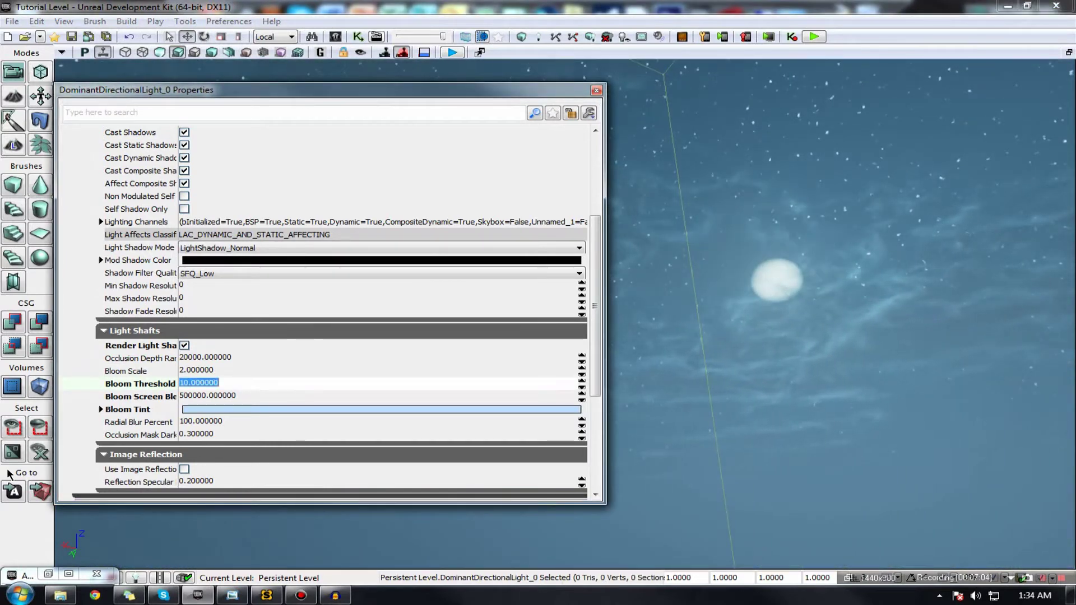
Try a Bloom Threshold of 0.5 before setting it to 0, and set the light's Bloom Scale to 5
key("BackSpace")
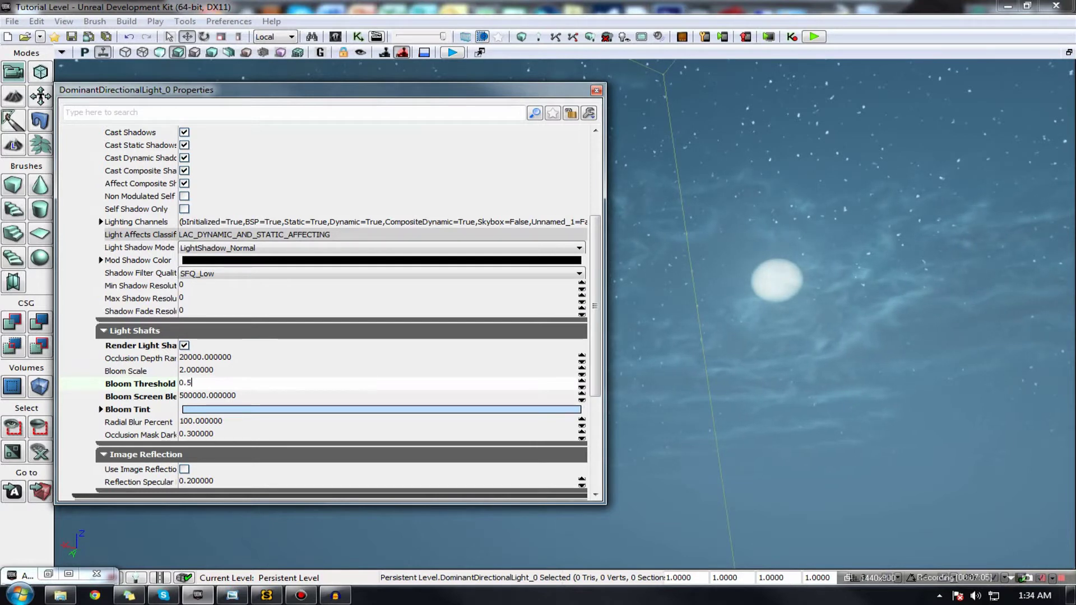
key("Return")
key("Return")
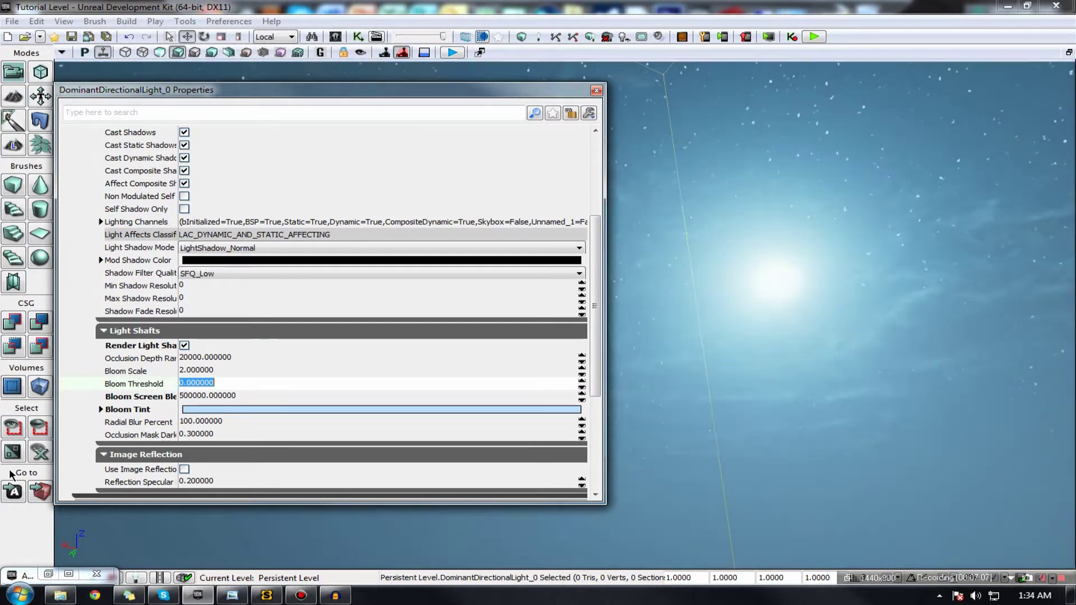
left_click(215, 370)
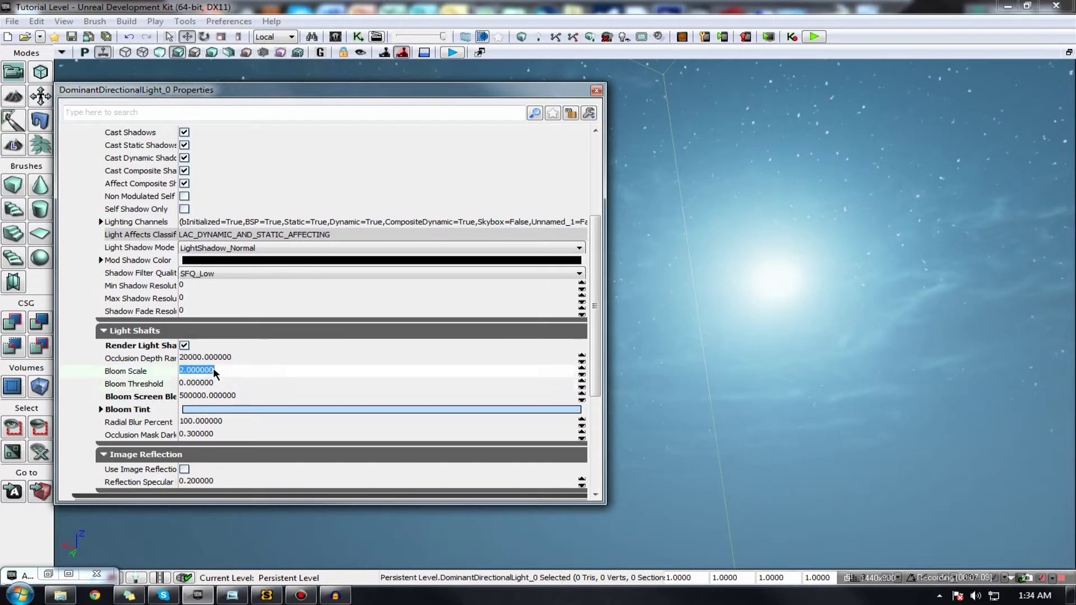
type("5")
key("Return")
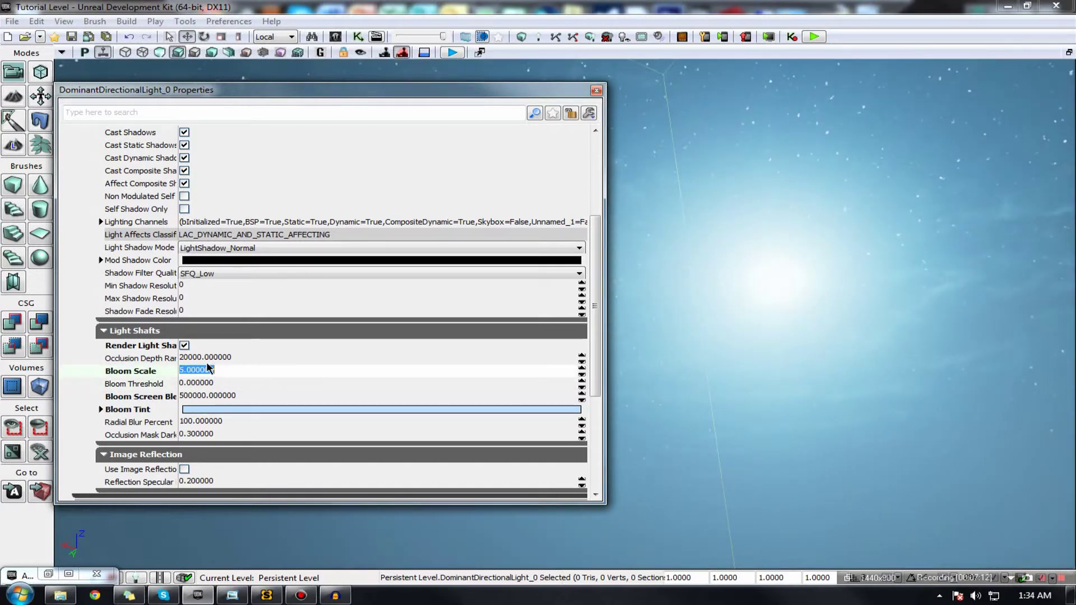
Close the directional light's properties and examine the moon's glow over the rocky ridge from several distances
left_click(208, 357)
mouse_move(714, 293)
right_mouse_down()
mouse_move(616, 426)
mouse_move(661, 359)
mouse_move(729, 314)
mouse_move(784, 353)
mouse_move(713, 293)
right_mouse_up()
left_click(596, 91)
right_click_drag(583, 228, 584, 228)
right_click_drag(656, 198, 655, 198)
scroll(656, 199, "down", 4)
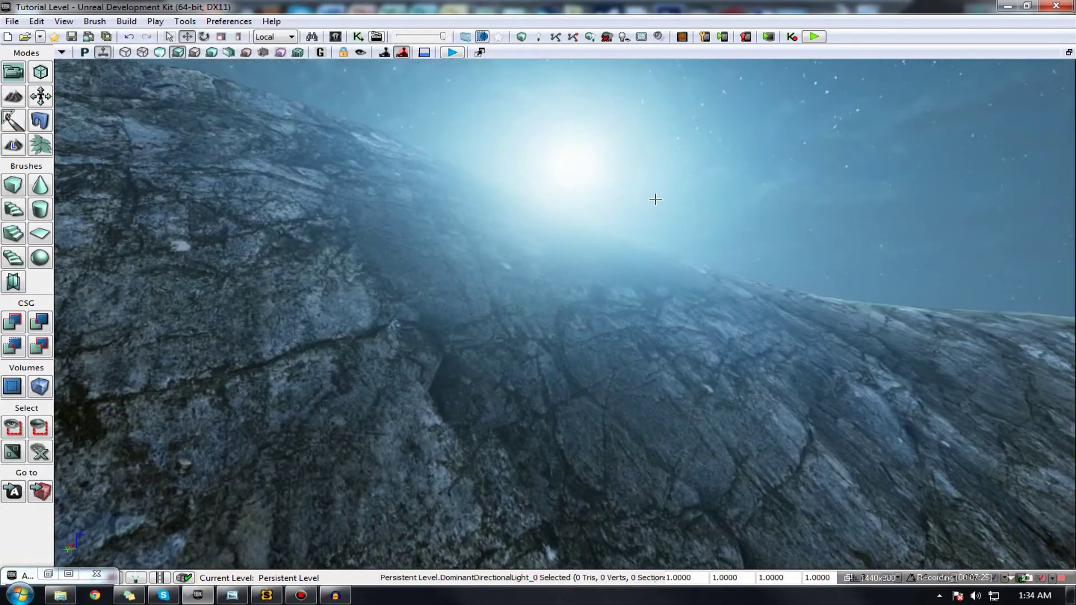
scroll(655, 198, "up", 4)
scroll(655, 198, "down", 5)
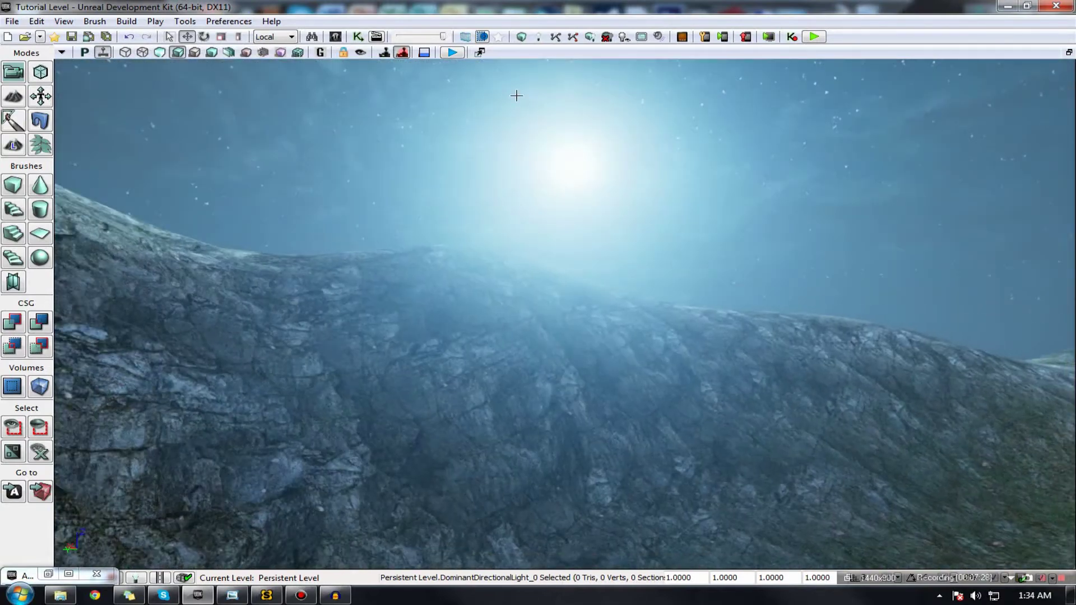
Play the level in the viewport despite the external package references, look at the moon's light shafts in game, and stop playing
left_click(448, 53)
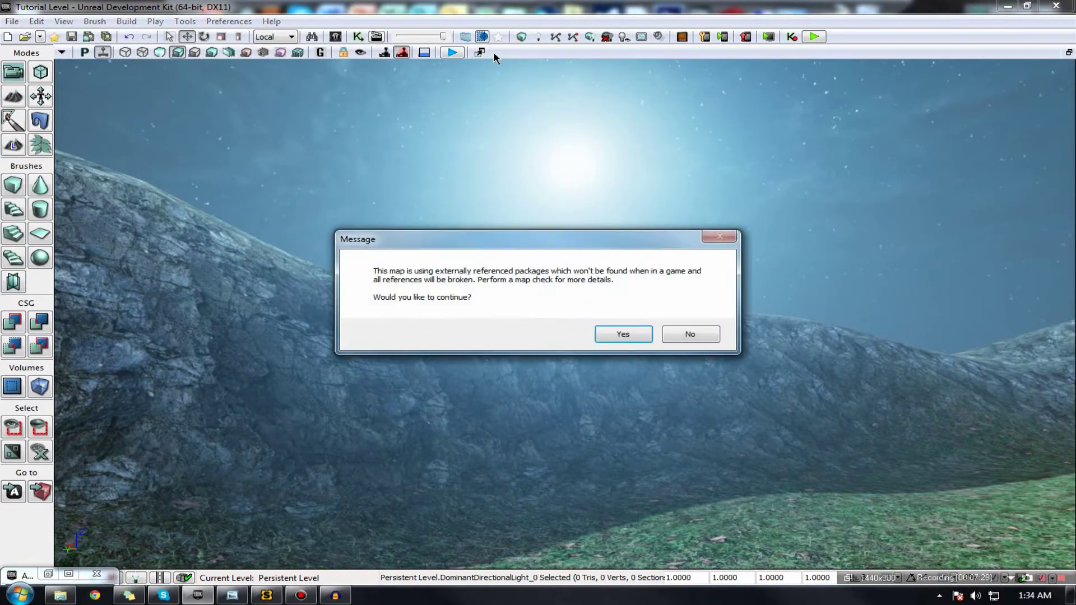
key("Return")
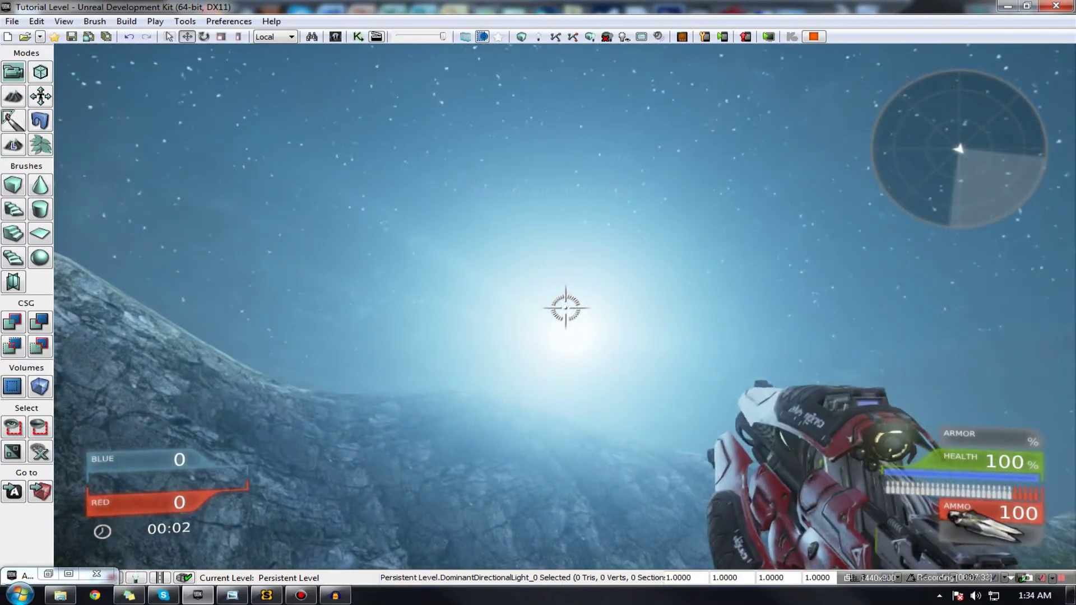
left_click(565, 307)
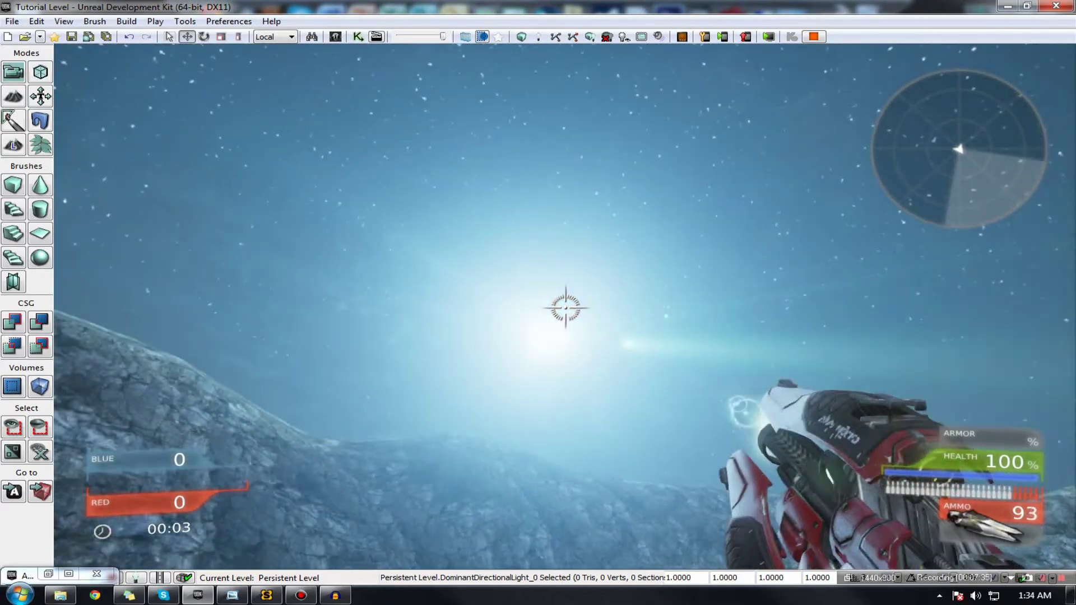
left_click_drag(566, 307, 566, 308)
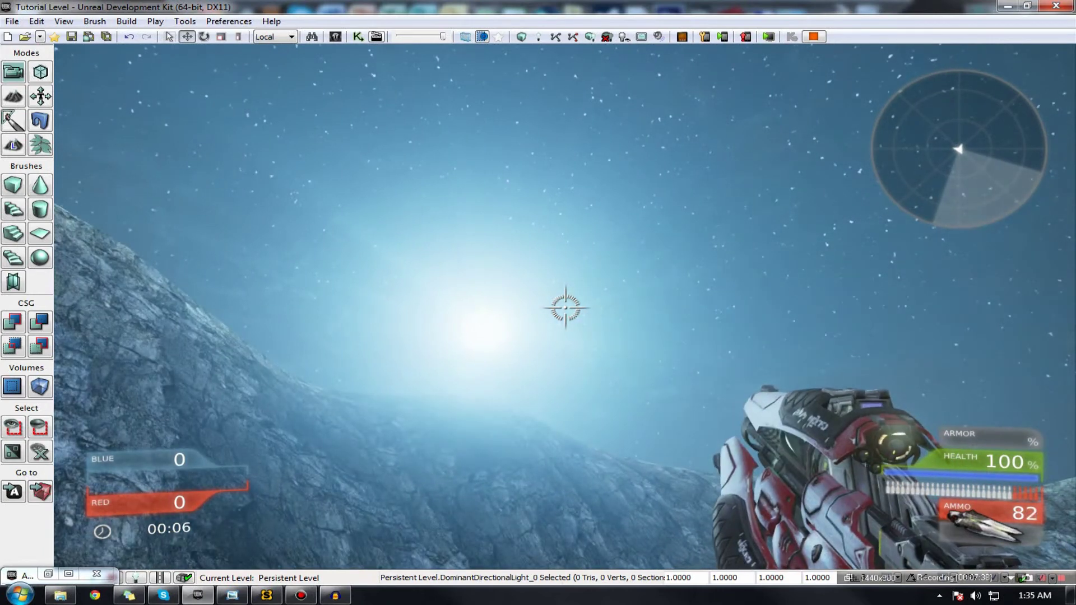
key("alt+Tab")
left_click(813, 37)
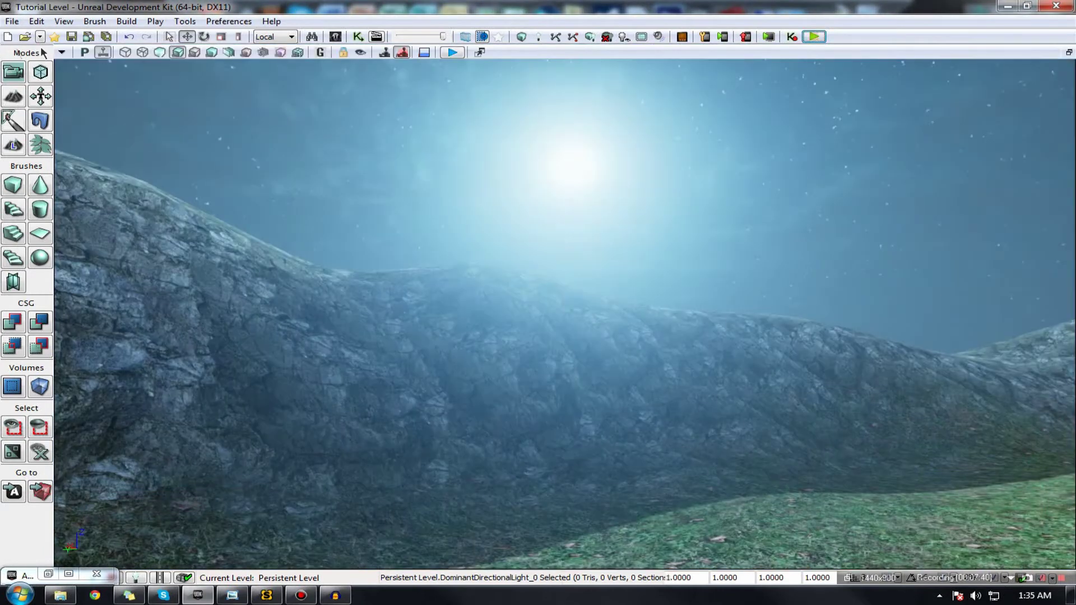
Discard the outdoor level's unsaved changes and open Lighting Tutorial Level.udk
left_click(24, 38)
key("ctrl+o")
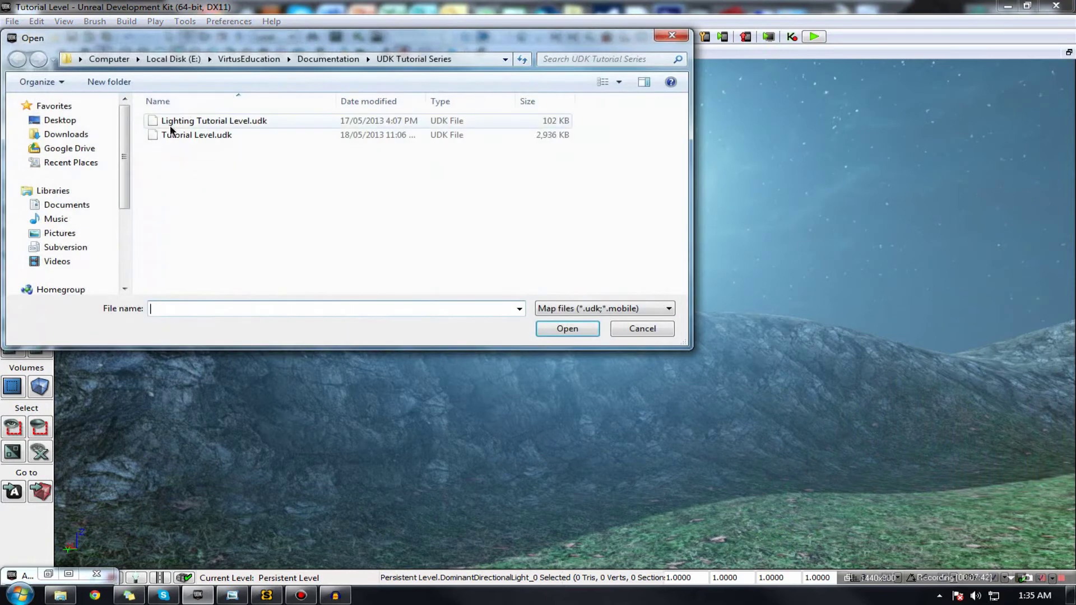
double_click(154, 134)
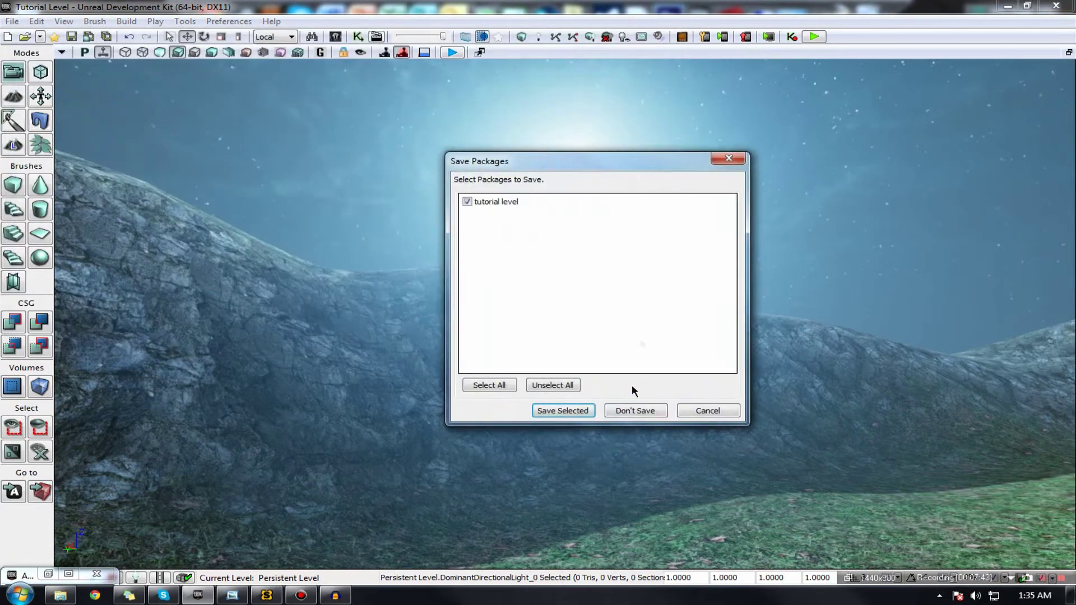
left_click(632, 409)
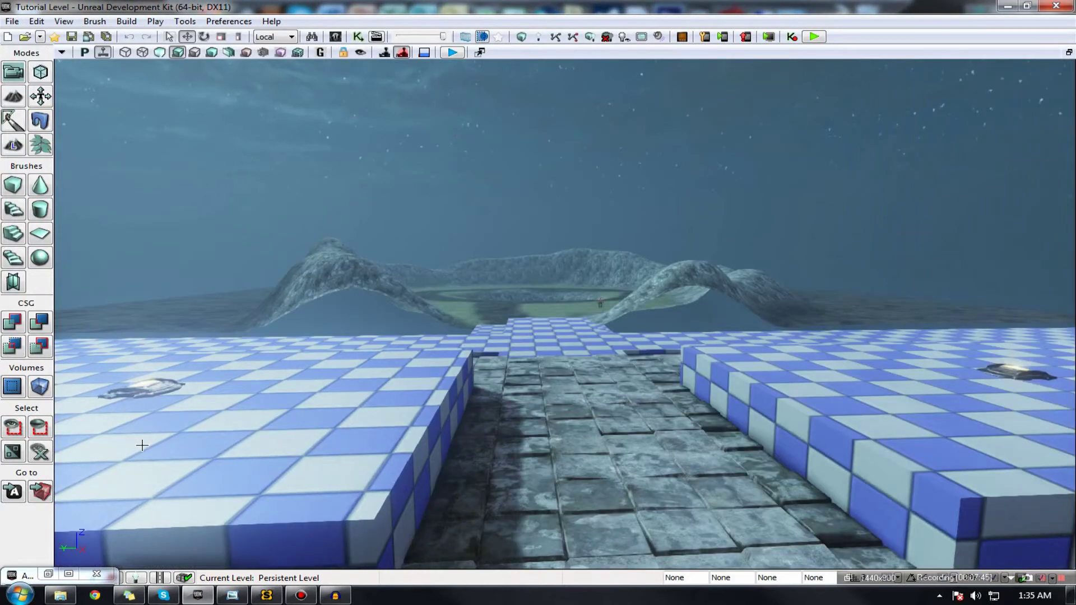
left_click(25, 36)
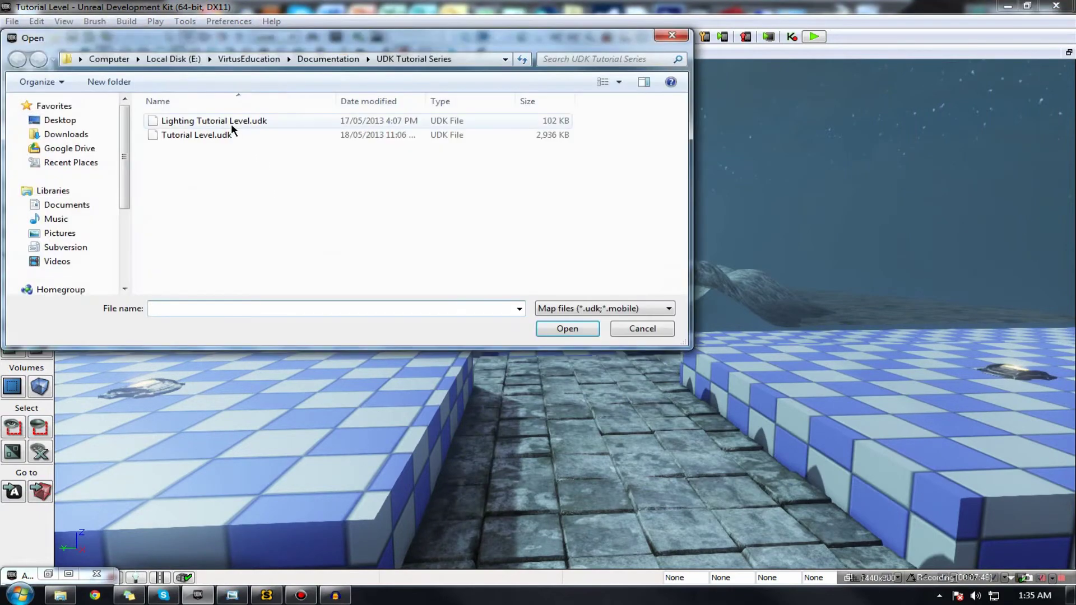
double_click(222, 122)
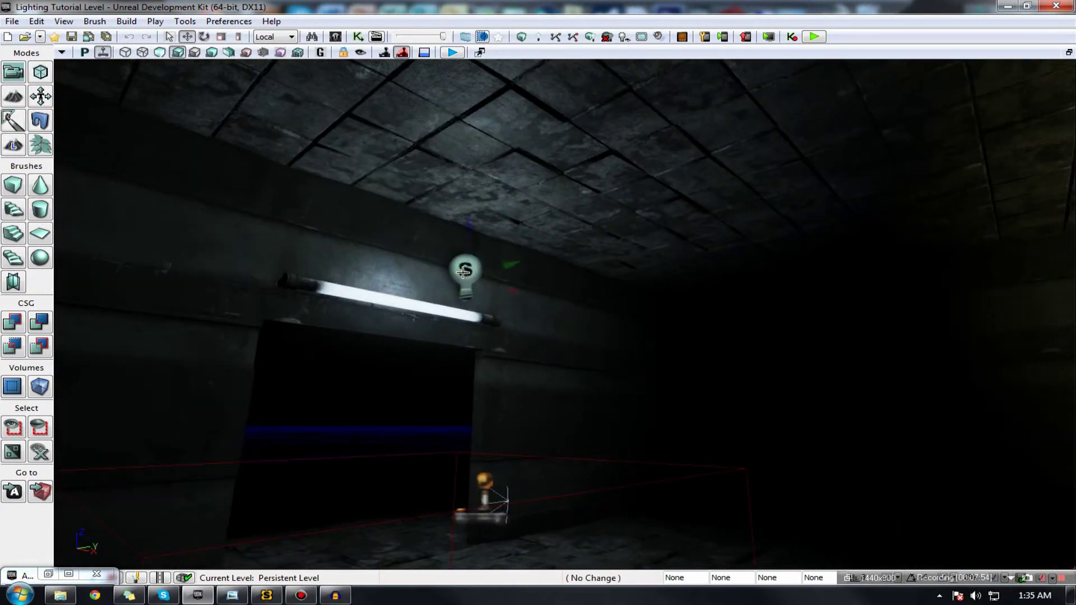
Look at the Light Shafts and Image Reflection settings of the point light above the doorway, then close its properties
right_click(463, 272)
left_click(504, 137)
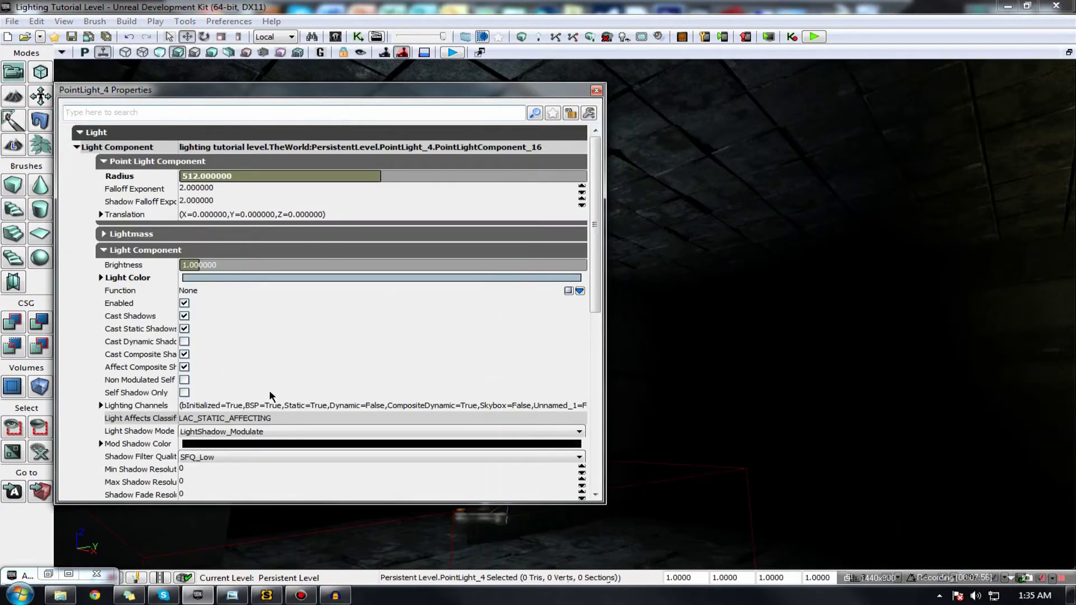
left_click_drag(595, 259, 595, 377)
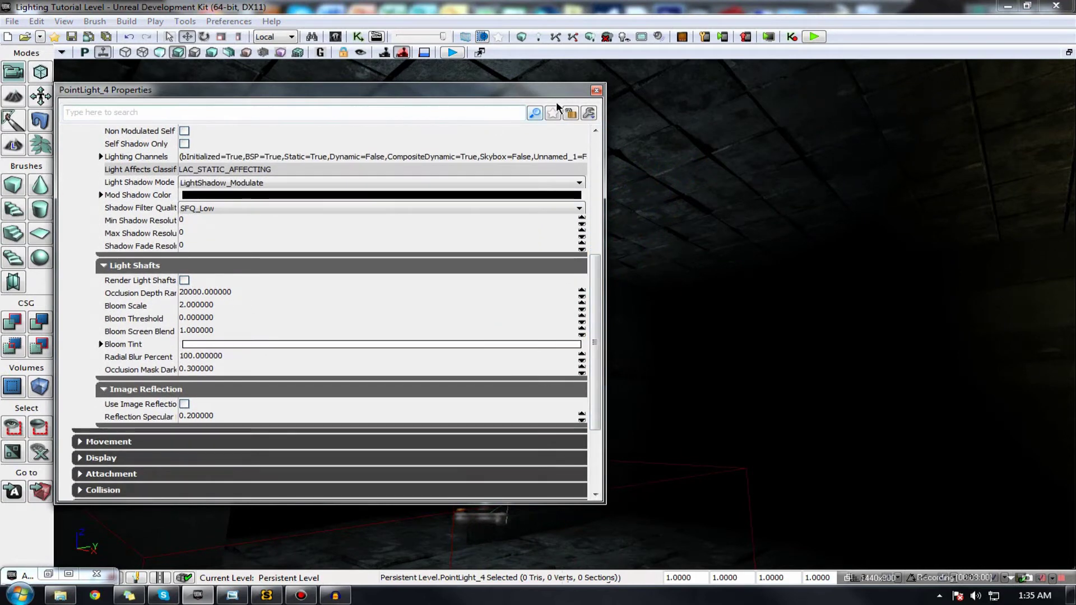
left_click(595, 91)
right_click_drag(480, 236, 373, 279)
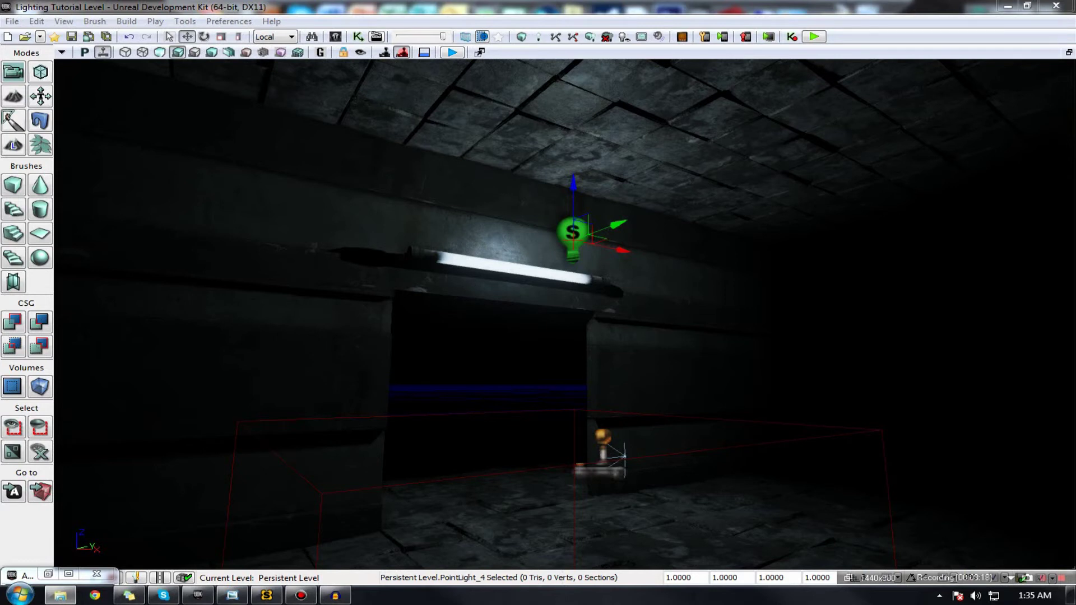
Switch to Windows Photo Viewer, examine the lit signs and floor reflections in SpaceStation_ScreenShot_2 up close, and close the image
left_click(232, 595)
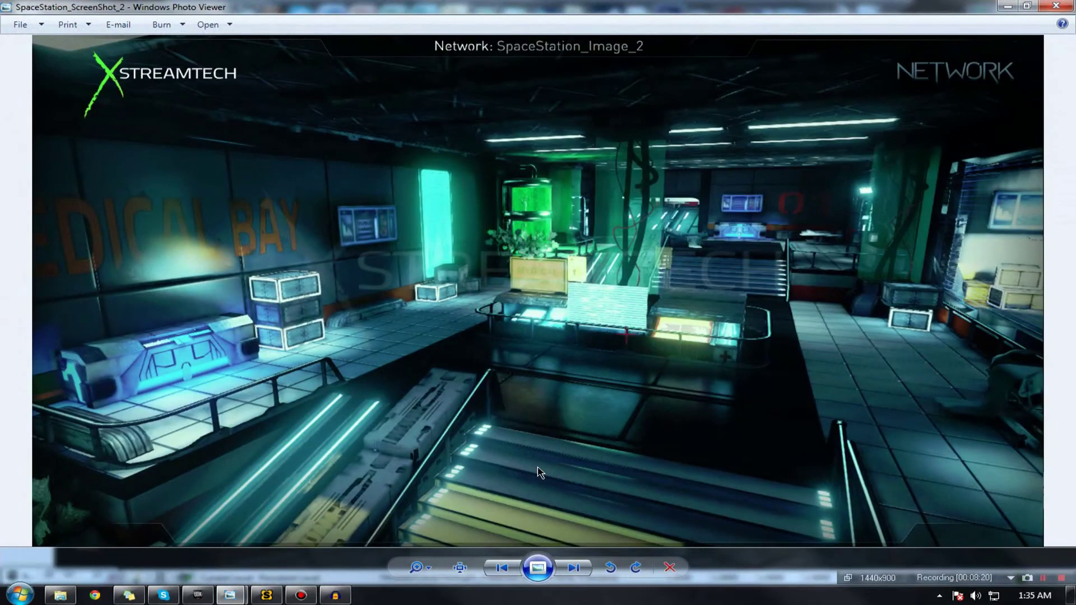
scroll(560, 448, "up", 3)
scroll(698, 367, "up", 3)
left_click_drag(657, 292, 413, 475)
scroll(610, 310, "down", 2)
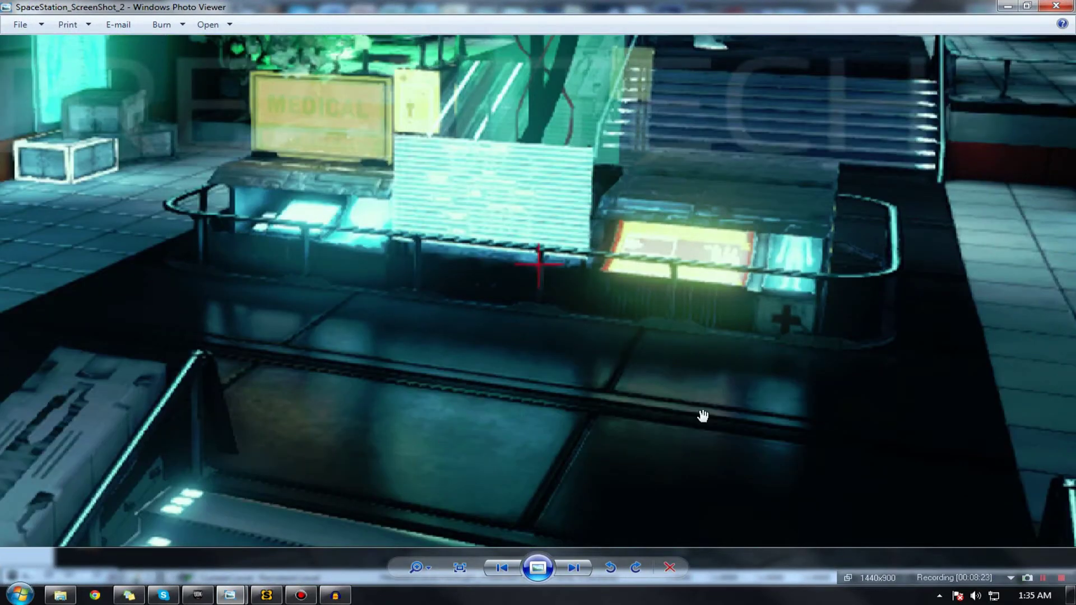
scroll(519, 291, "up", 1)
scroll(527, 263, "down", 3)
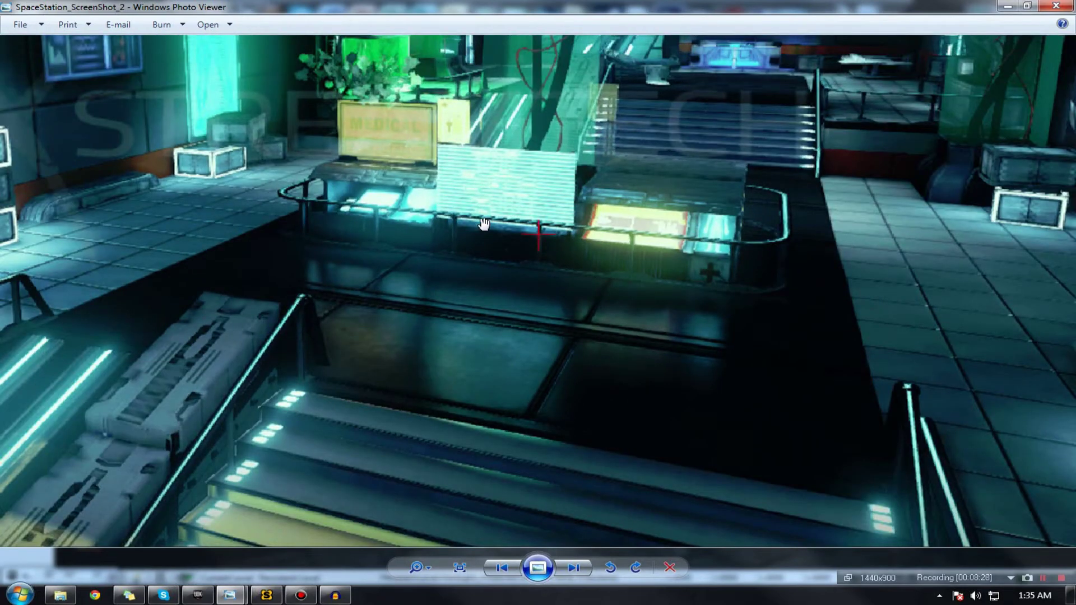
scroll(623, 79, "up", 1)
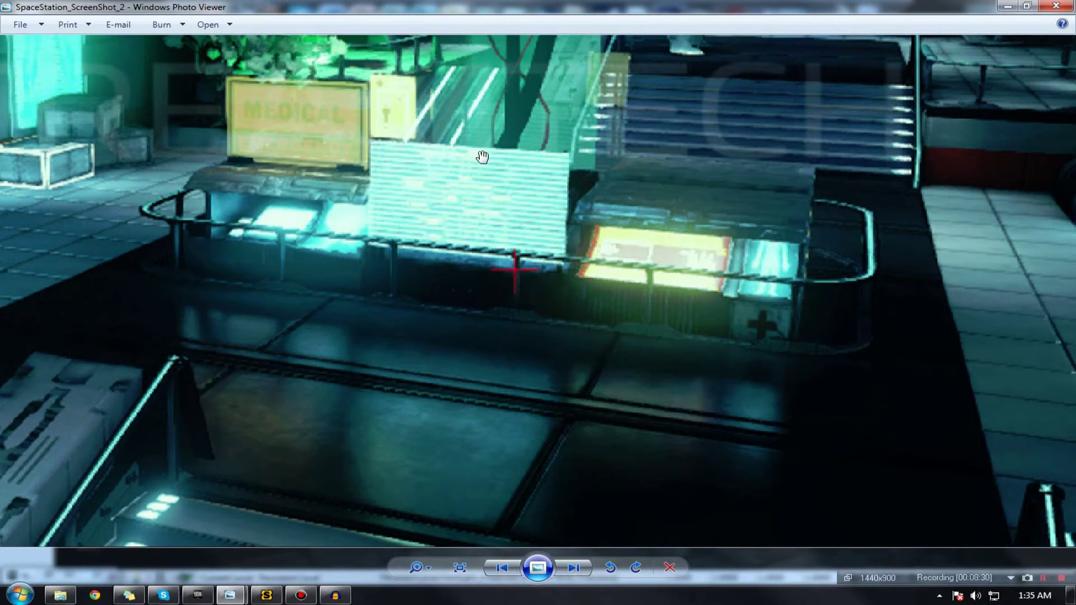
left_click(1069, 6)
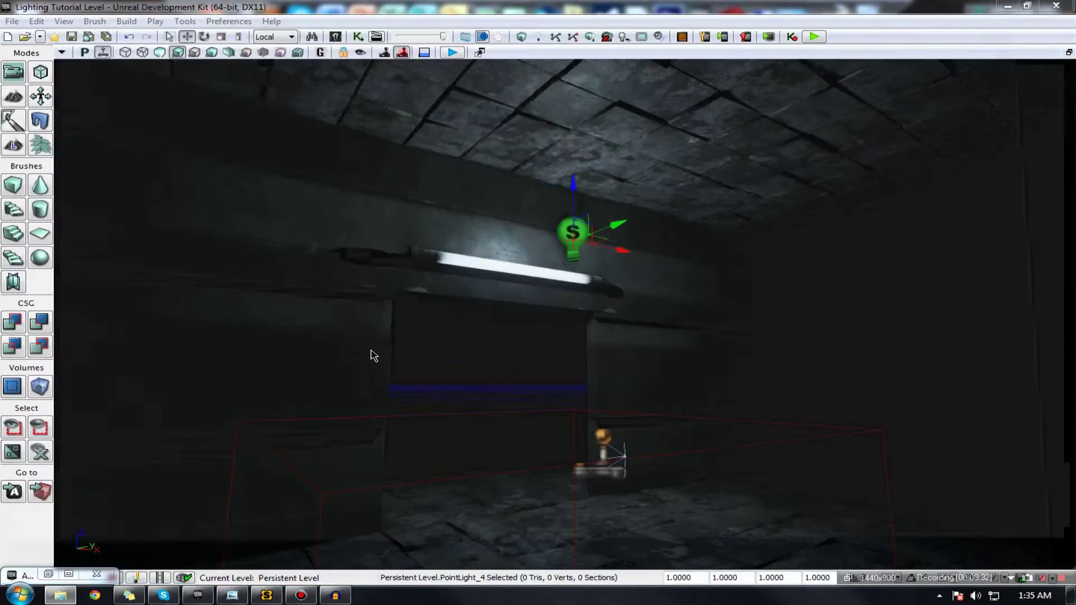
Reopen the doorway point light's properties and review the whole list, from Advanced back up to Radius and Brightness
left_click(69, 574)
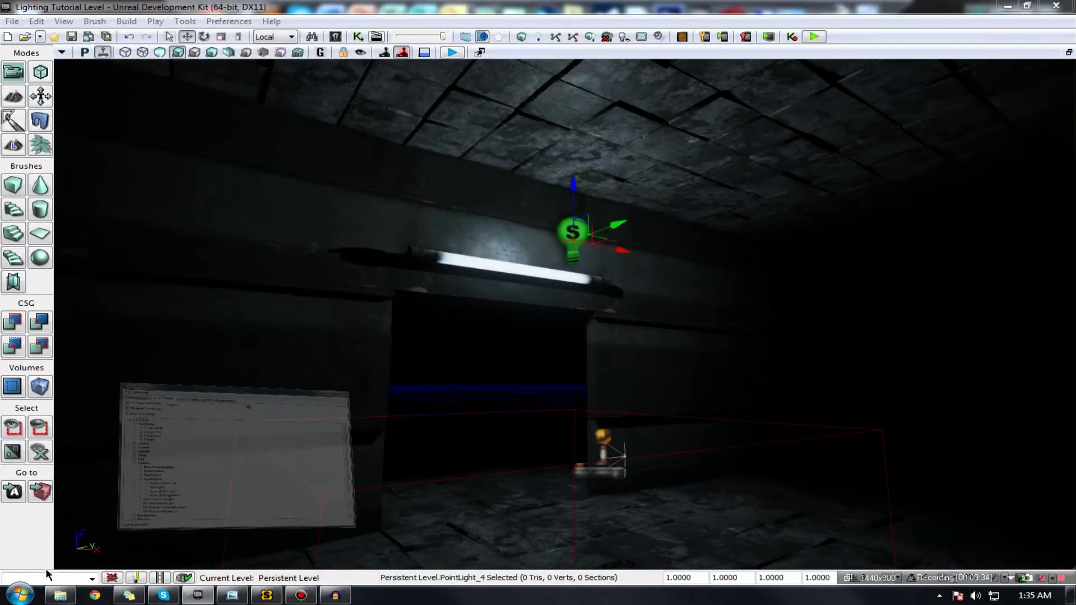
left_click(828, 61)
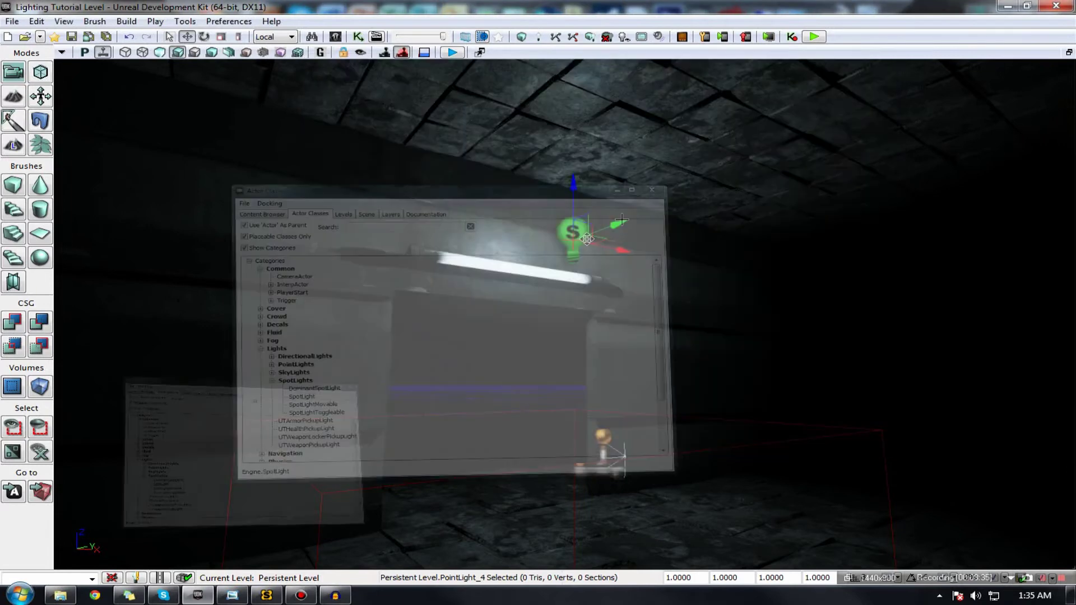
right_click(575, 131)
left_click(633, 140)
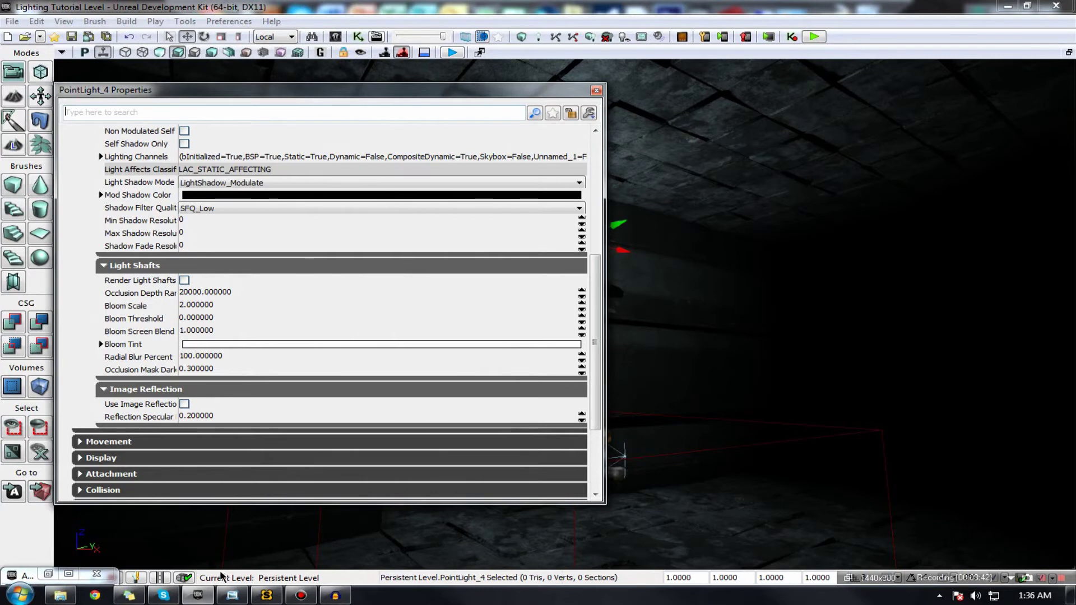
scroll(435, 252, "up", 1)
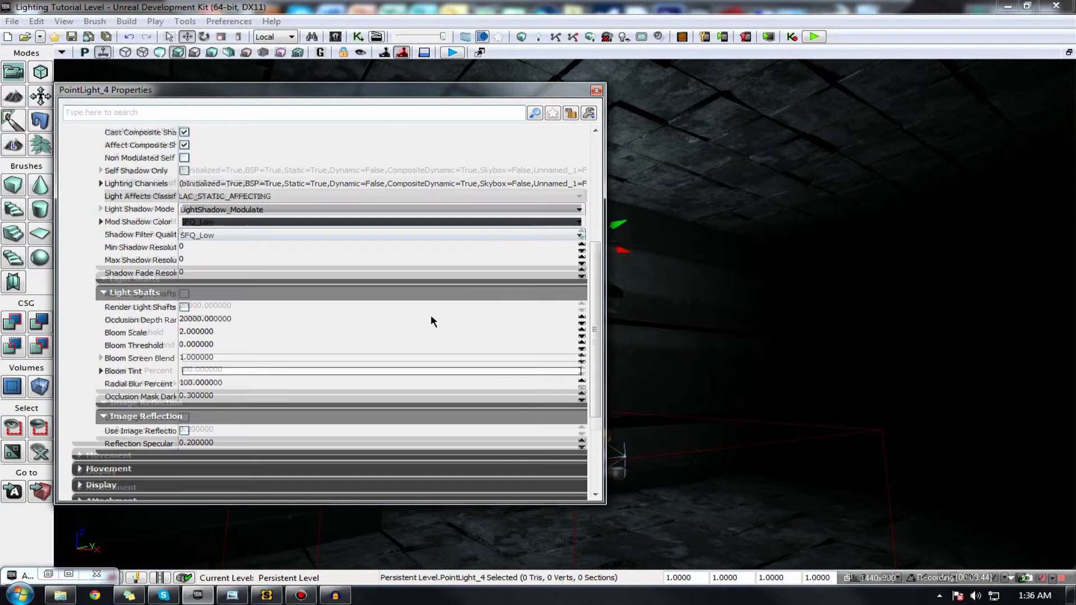
scroll(459, 313, "down", 4)
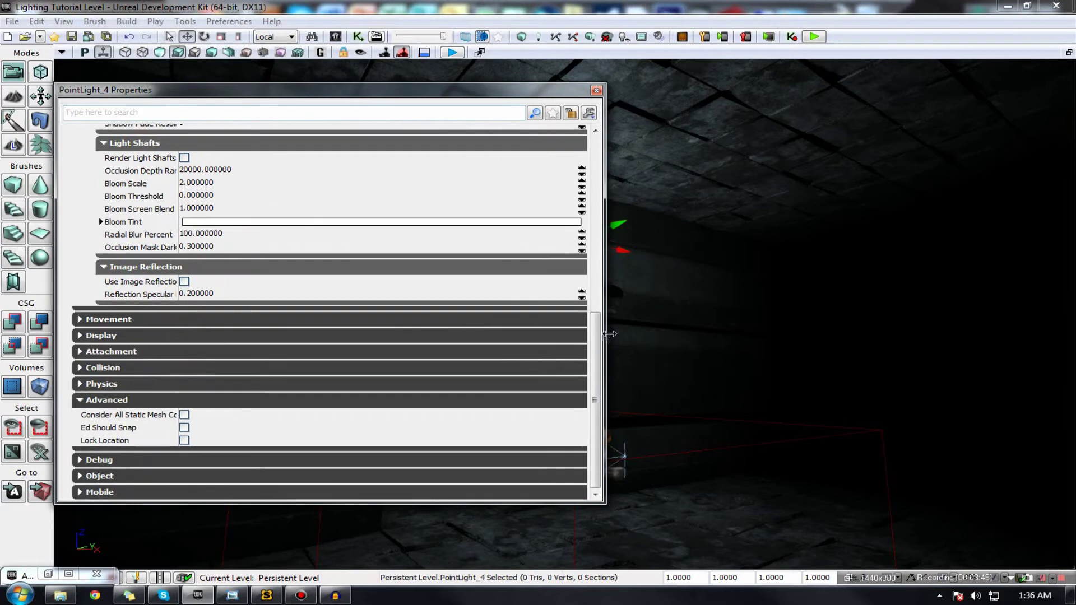
left_click_drag(598, 340, 616, 168)
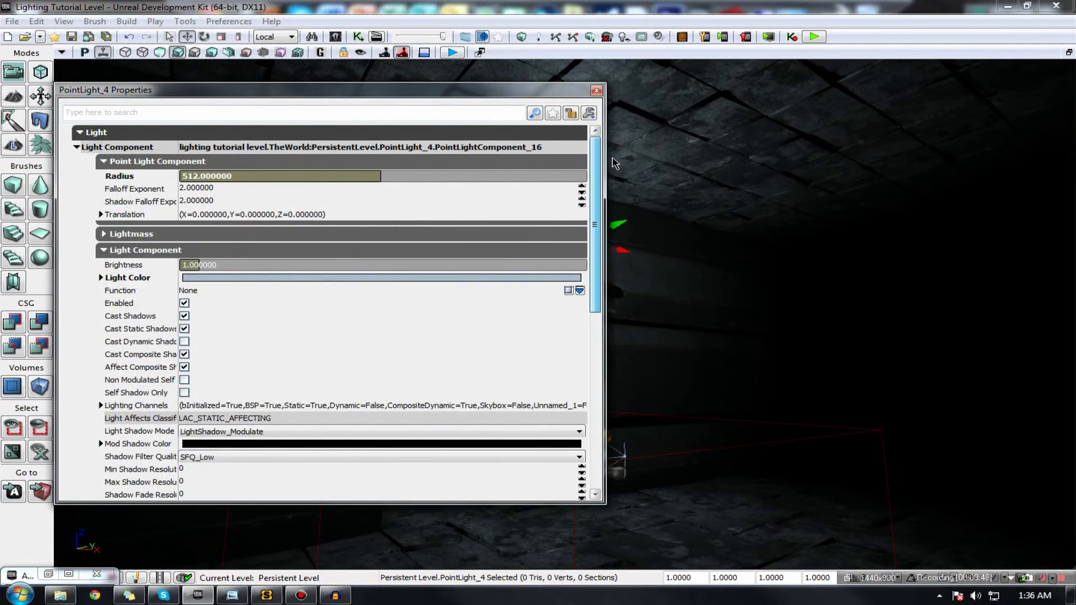
left_click(596, 91)
left_click(725, 275)
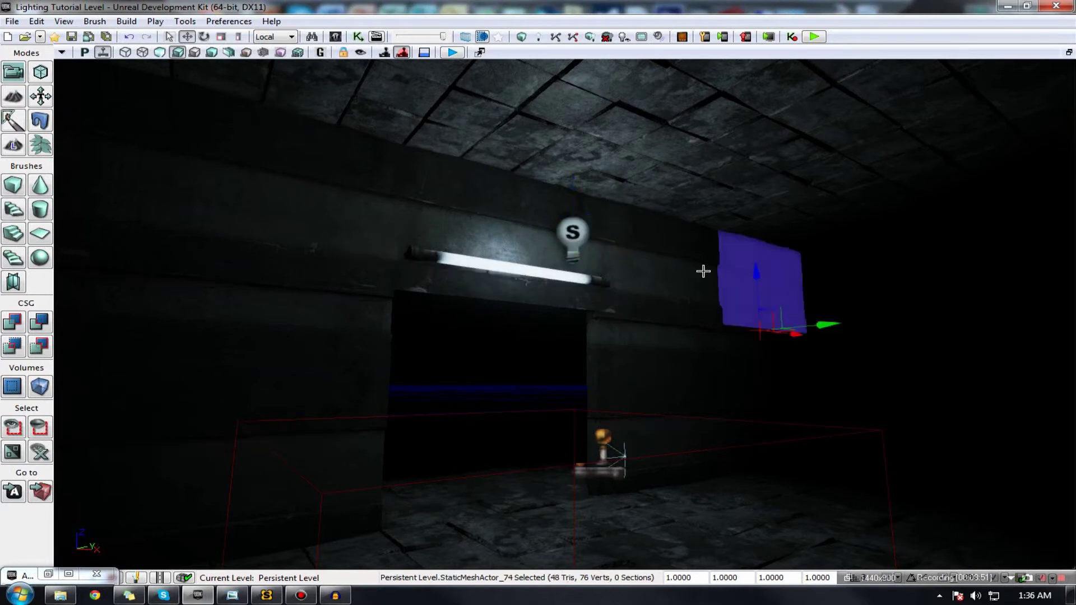
left_click(579, 248)
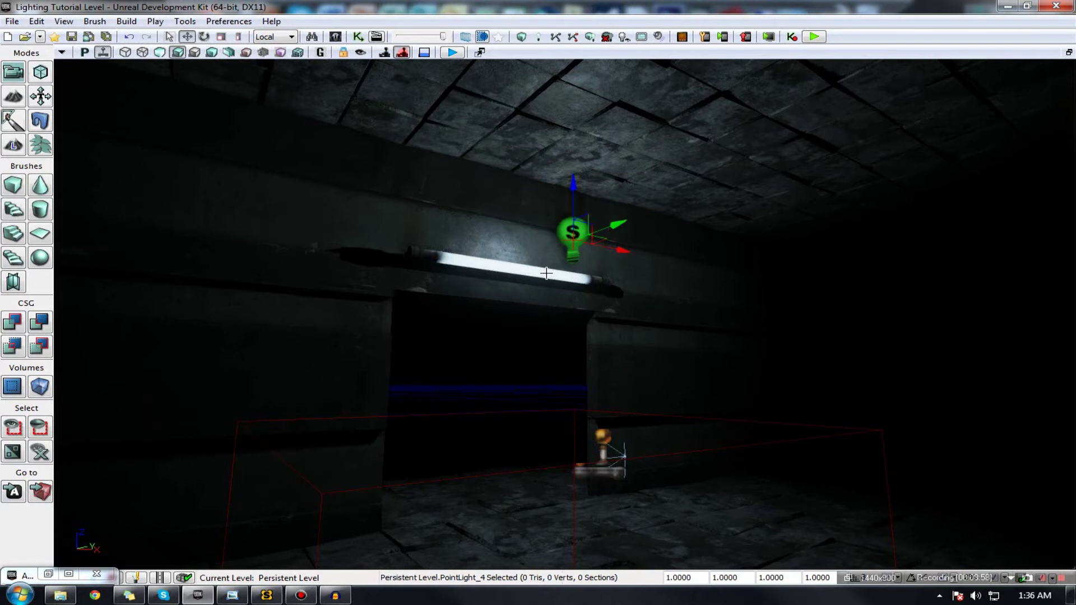
left_click(588, 359)
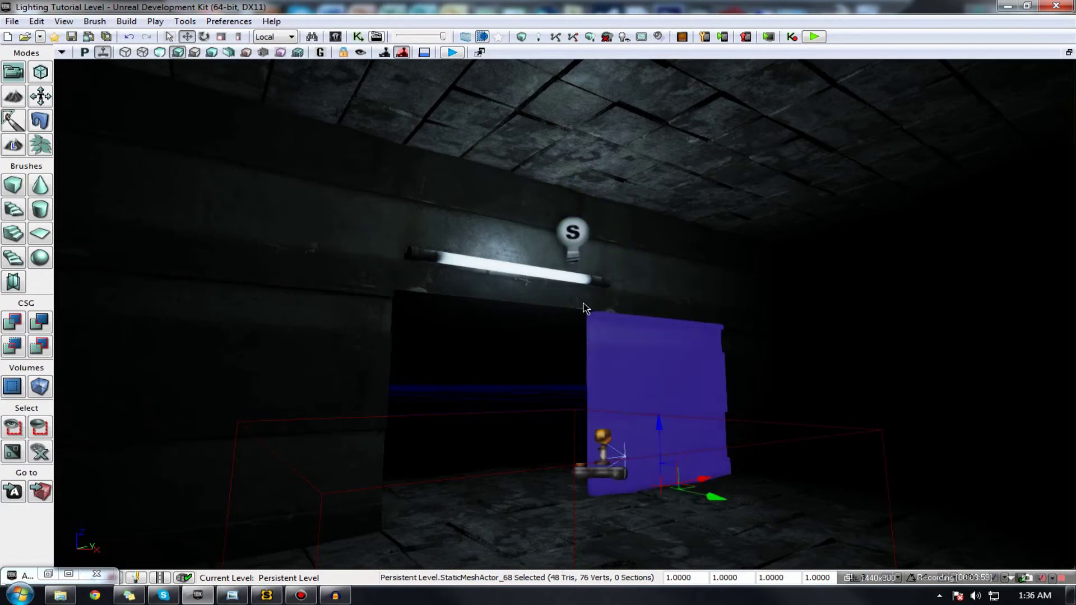
left_click(596, 288)
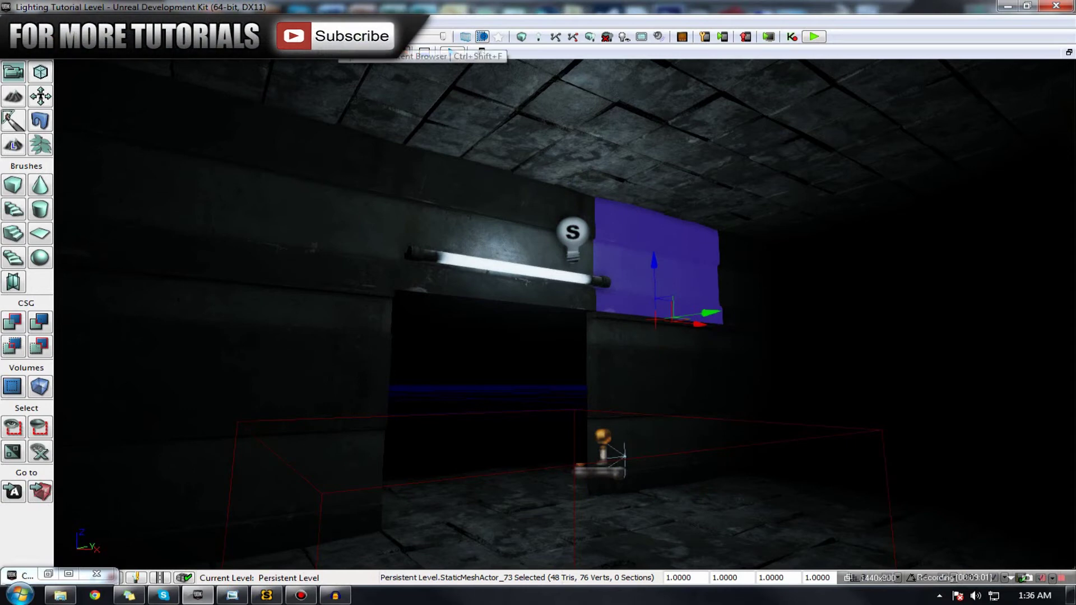
Filter the Content Browser to static meshes and view the empty surroundings outside the room with and without game view
left_click(49, 574)
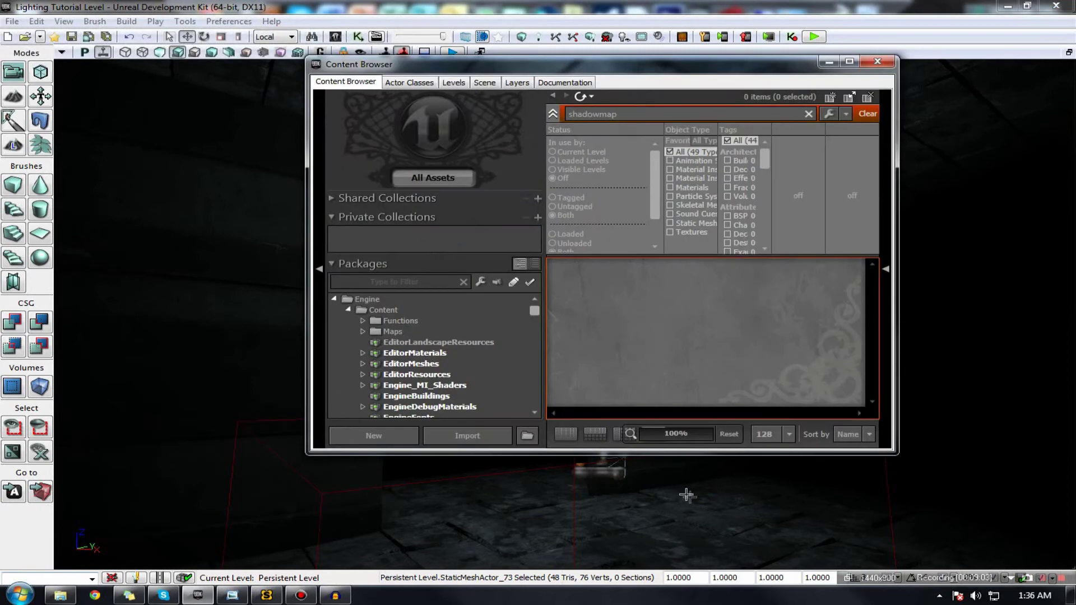
left_click(695, 224)
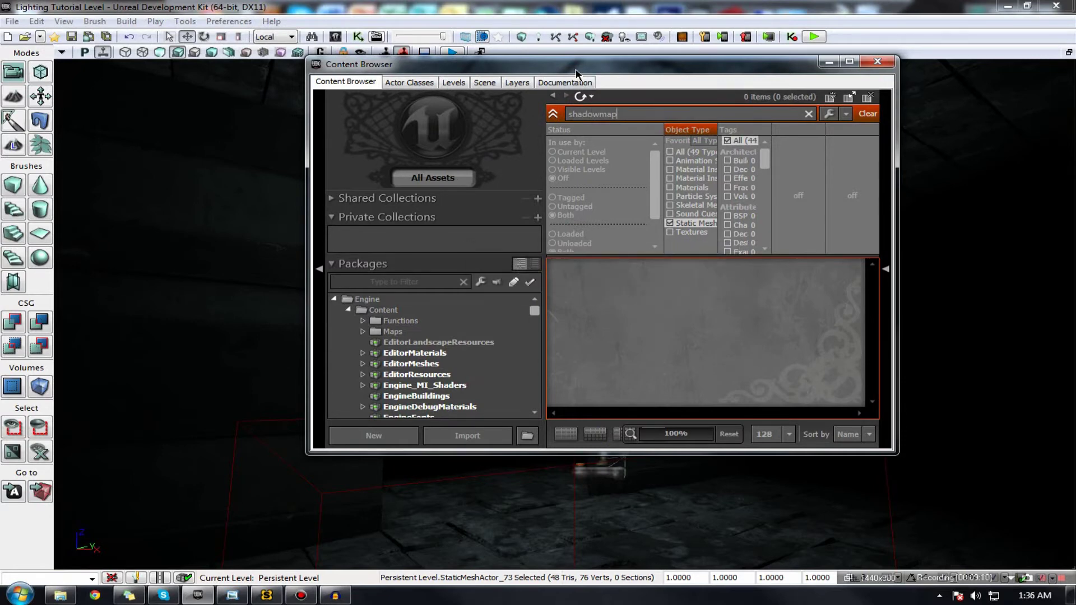
left_click_drag(575, 74, 1075, 72)
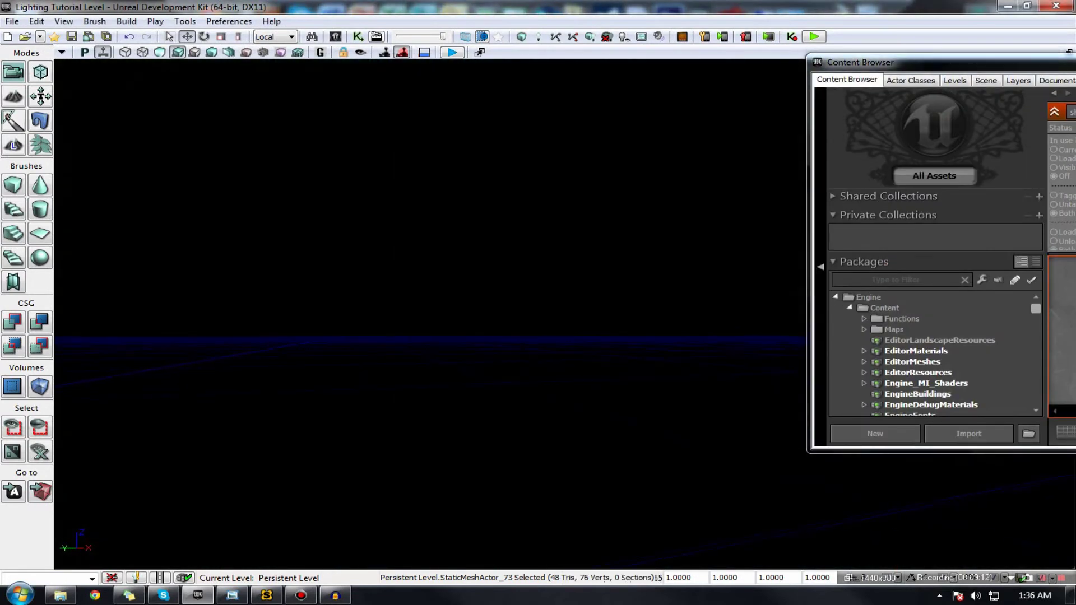
right_click_drag(269, 342, 355, 342)
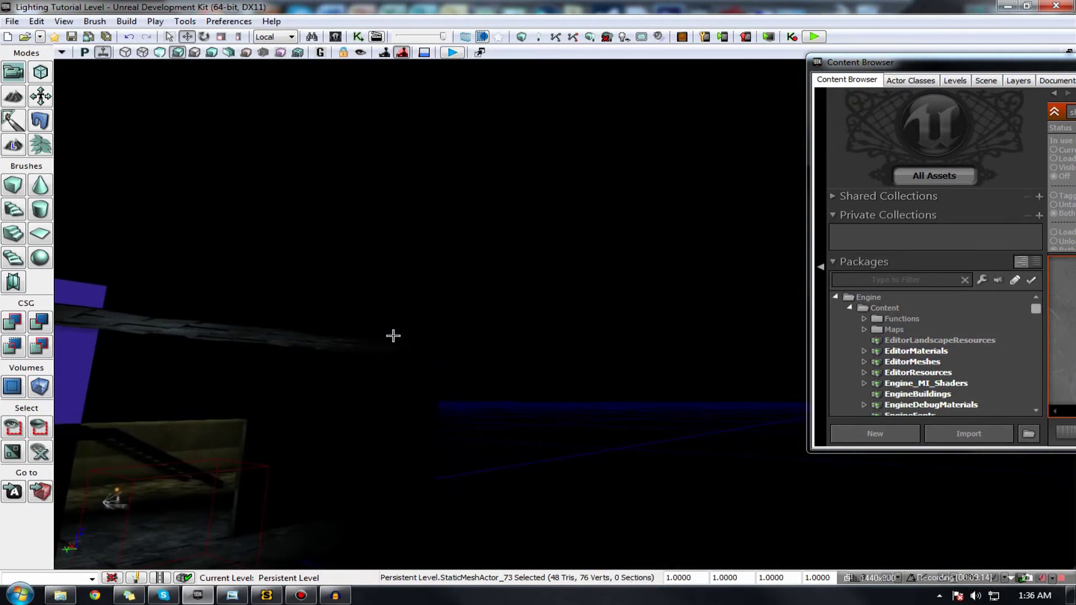
key("g")
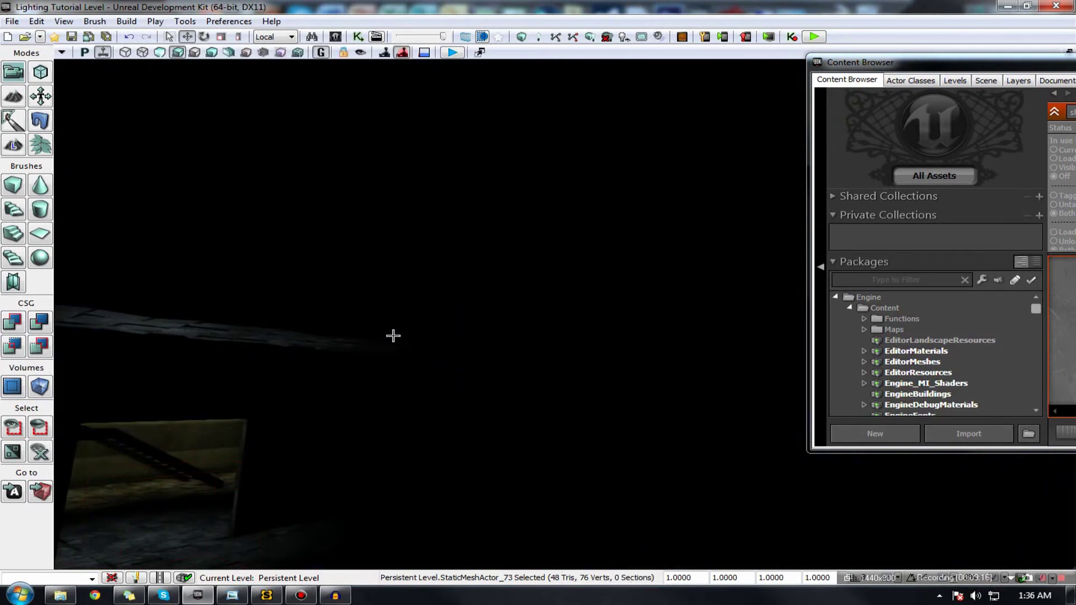
key("g")
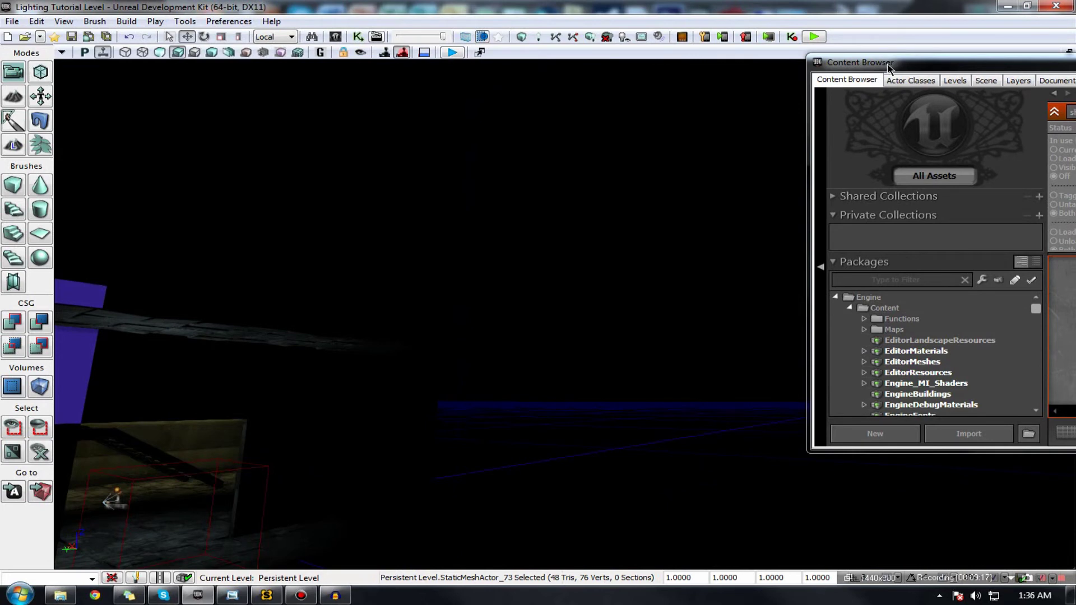
left_click_drag(888, 67, 404, 110)
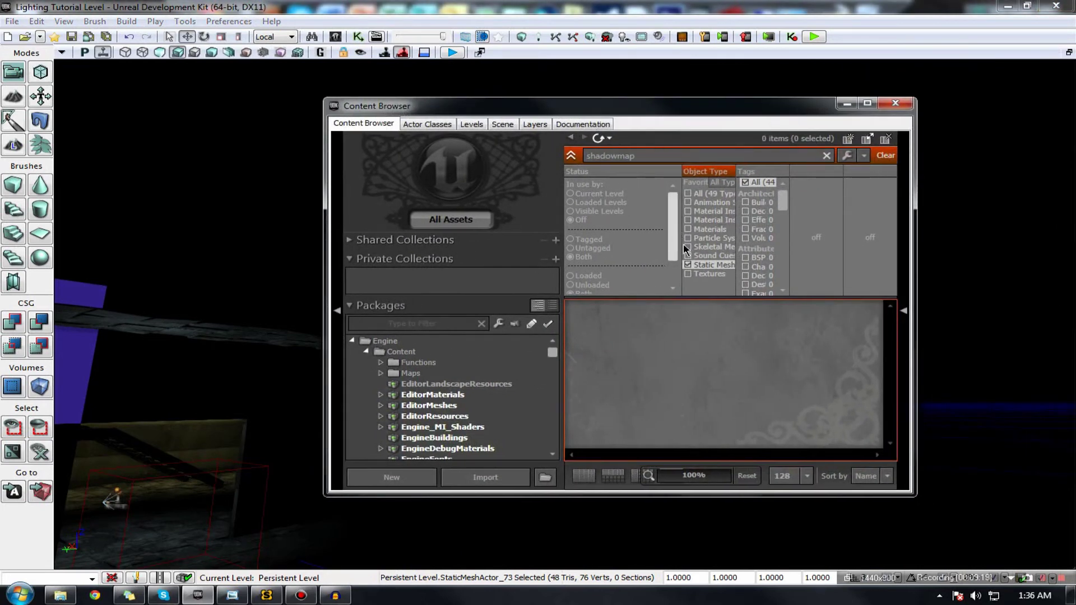
Search the static meshes for "Sky", enlarge the Content Browser and select the SM_SkySphereFull mesh
key("ctrl+a")
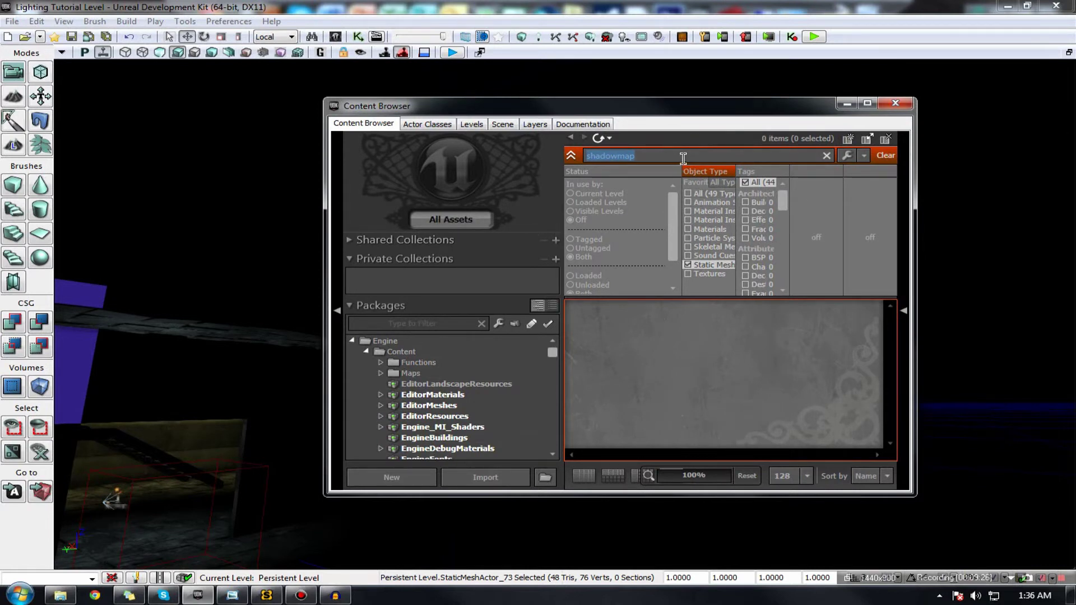
type("Skybox")
left_click(585, 248)
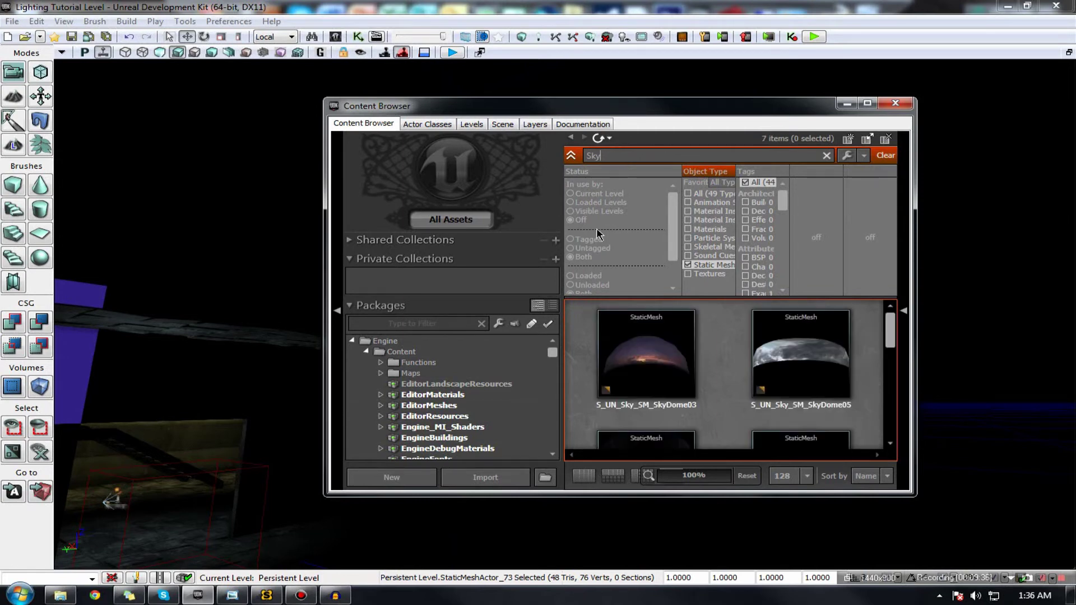
scroll(790, 373, "down", 2)
left_click(788, 378)
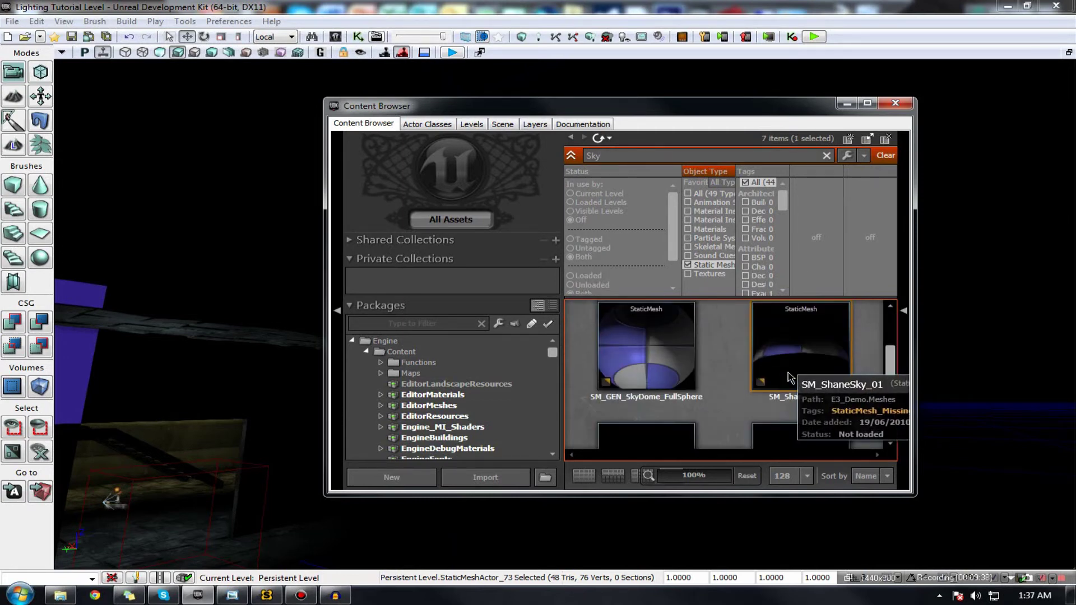
scroll(788, 379, "down", 2)
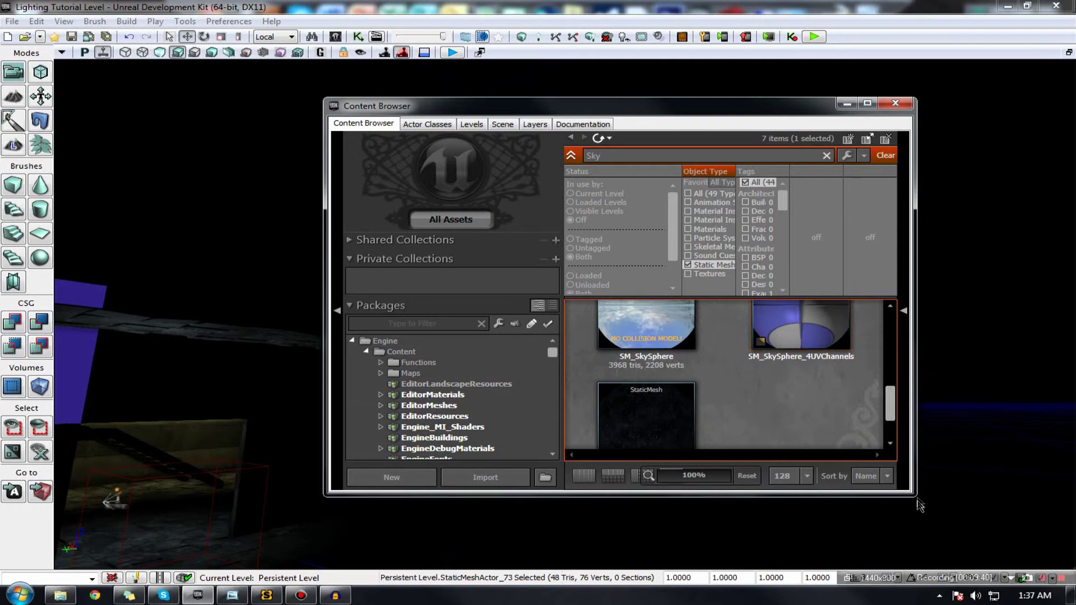
left_click_drag(914, 496, 1018, 552)
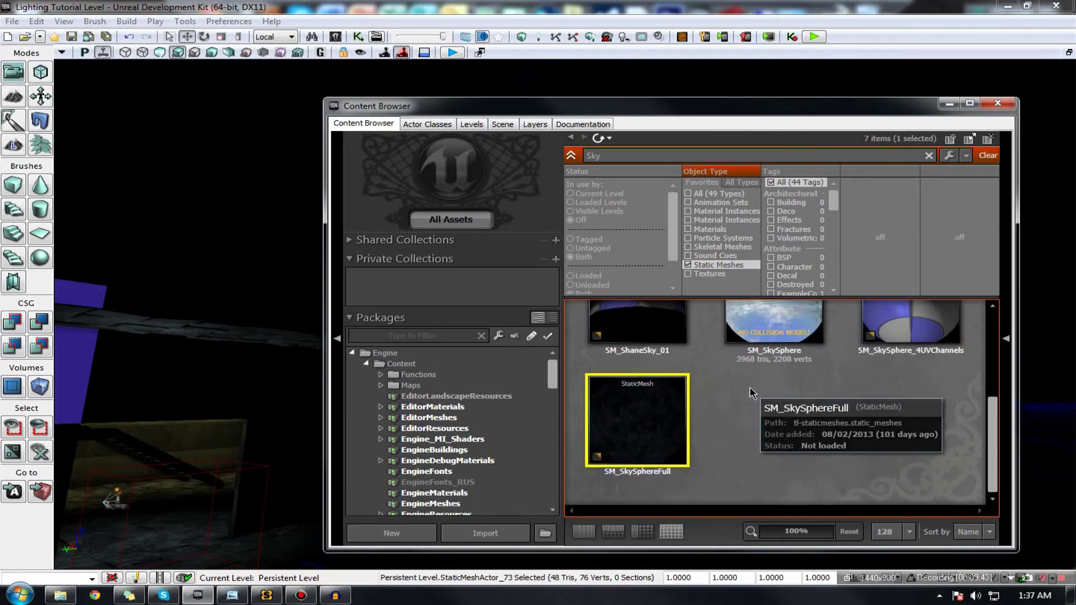
Place the SM_SkySphereFull mesh in the level and scale it up uniformly to about 6.25 so it surrounds the room
scroll(654, 481, "up", 1)
scroll(654, 481, "down", 1)
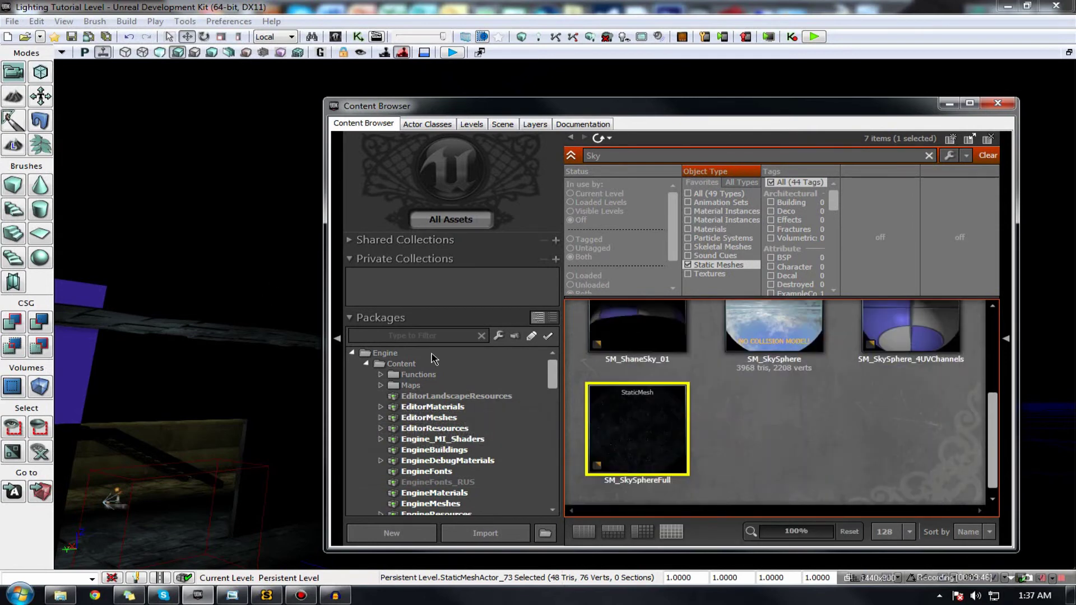
left_click_drag(649, 428, 230, 176)
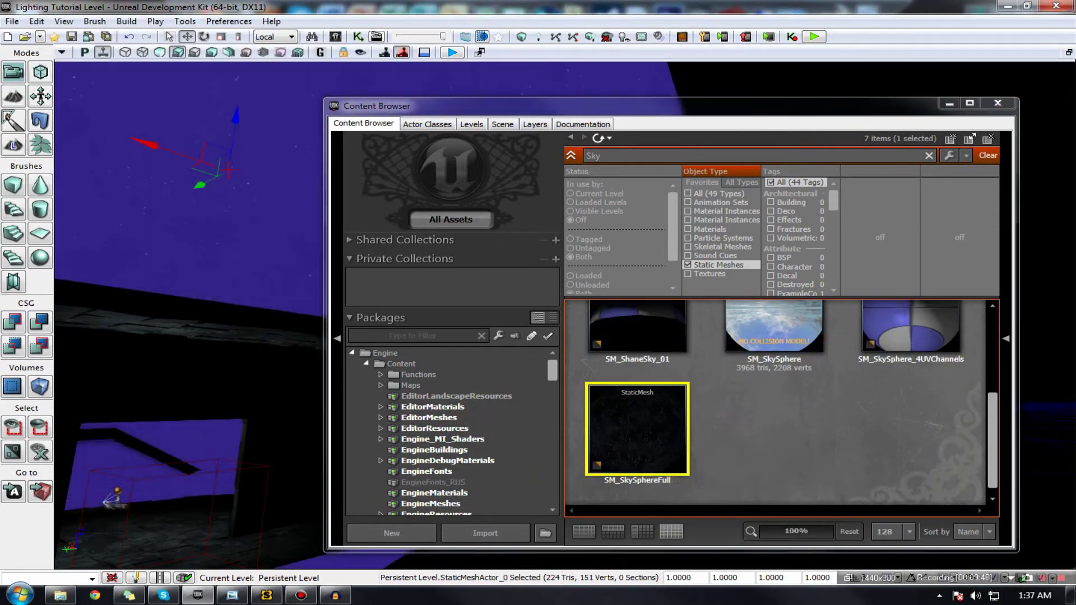
right_click_drag(230, 176, 1009, 92)
left_click(949, 103)
right_click_drag(305, 279, 211, 432)
left_click(658, 353)
left_click(567, 284)
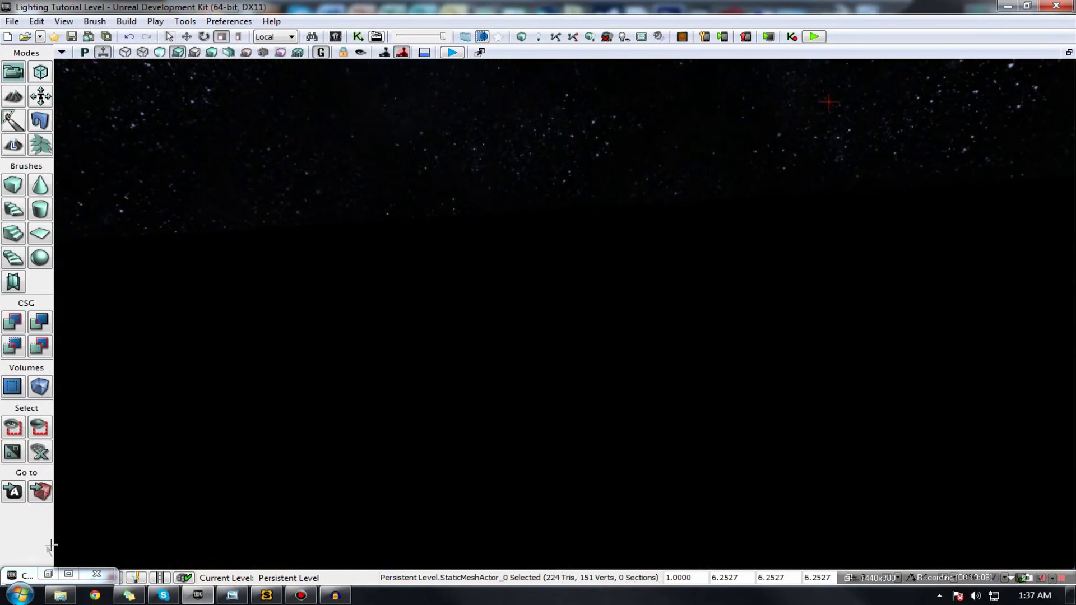
Restore the Content Browser and place the S_UN_Sky_SM_SkyDome03 mesh in the level
left_click(48, 574)
scroll(765, 381, "up", 2)
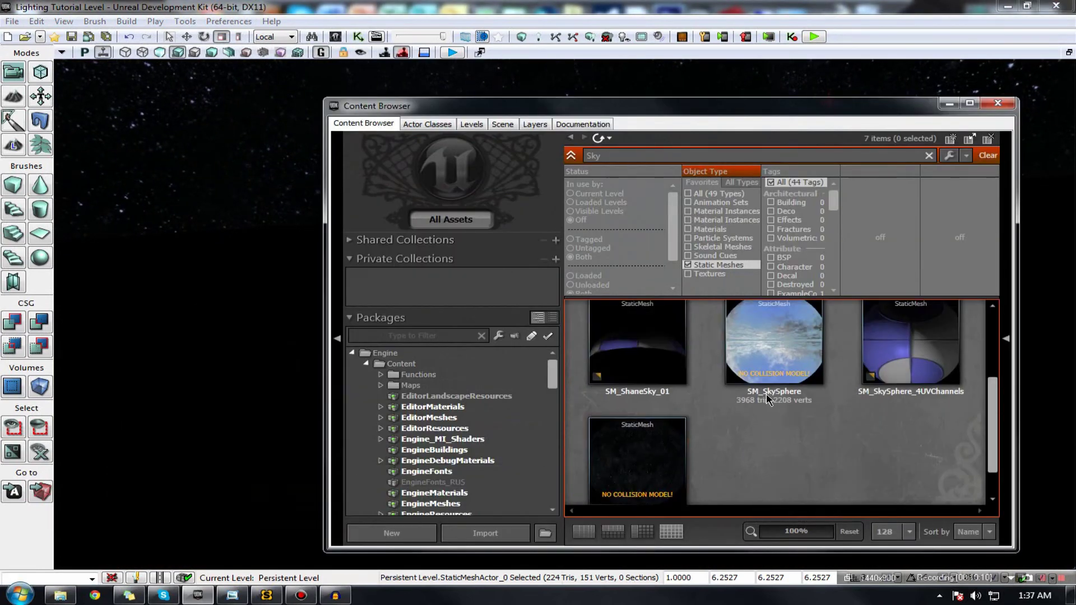
scroll(766, 399, "up", 1)
left_click(656, 354)
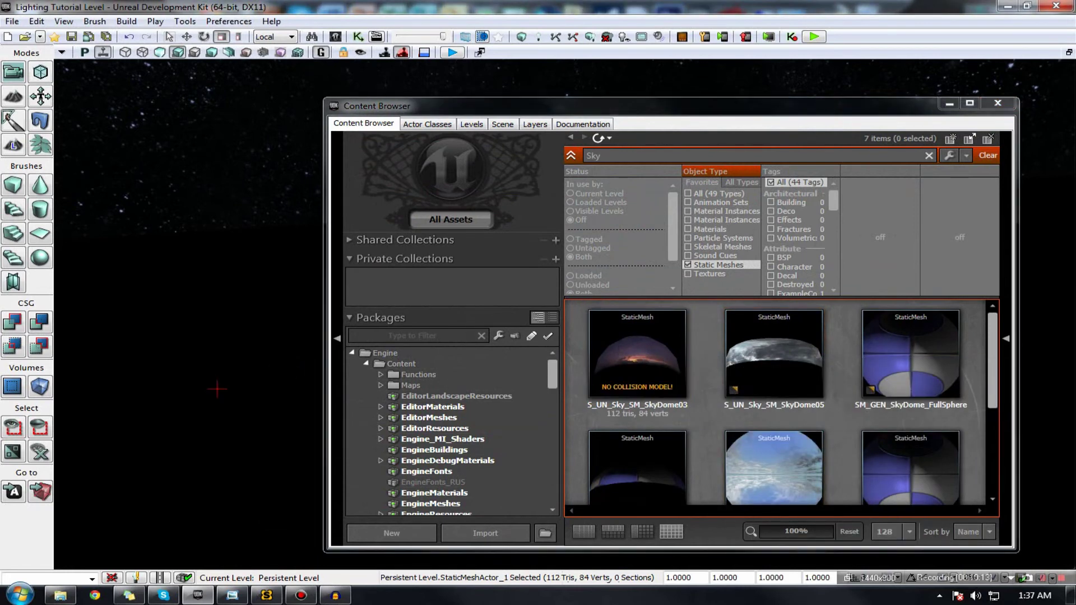
Turn off game view and delete the starry sky sphere from the level
key("g")
right_click_drag(207, 280, 233, 272)
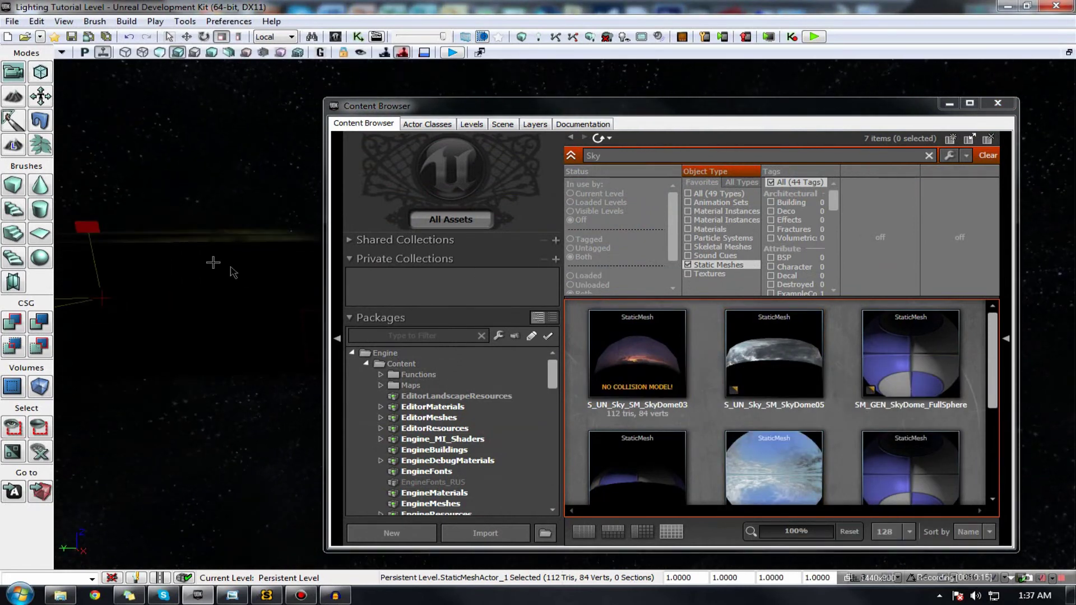
right_click_drag(283, 230, 293, 240)
left_click(240, 401)
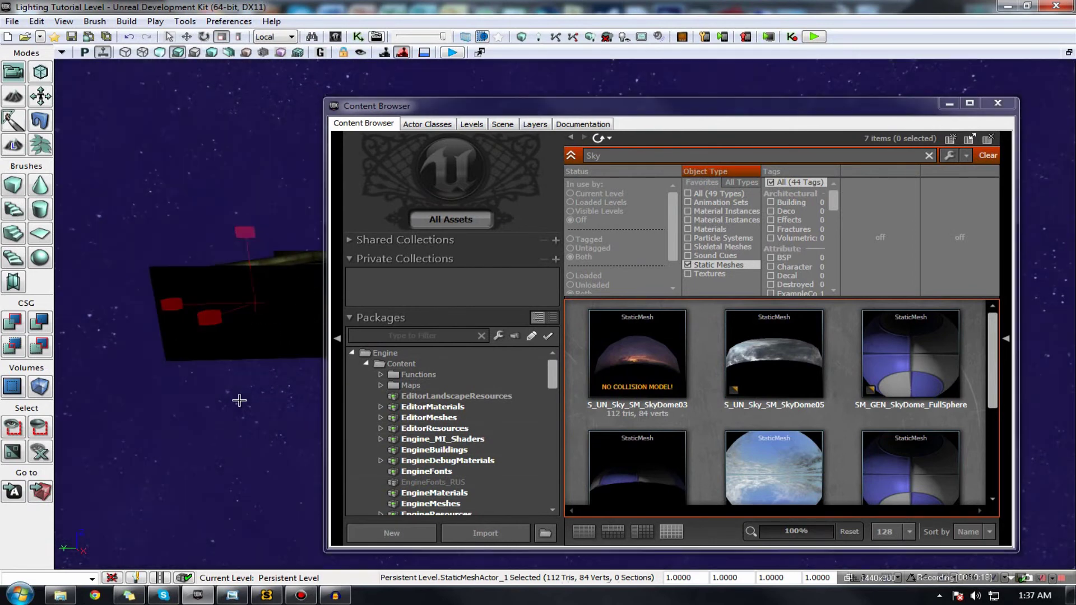
key("Delete")
Select the sunset sky dome, close the Content Browser and move the dome so its horizon lies behind the room
right_click_drag(185, 369, 221, 330)
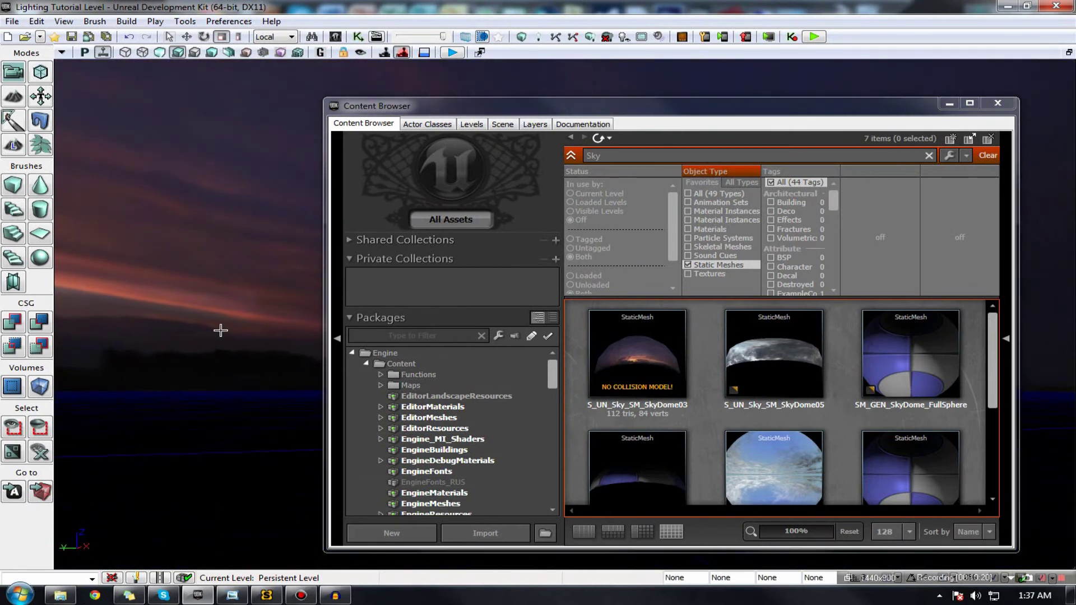
left_click(220, 330)
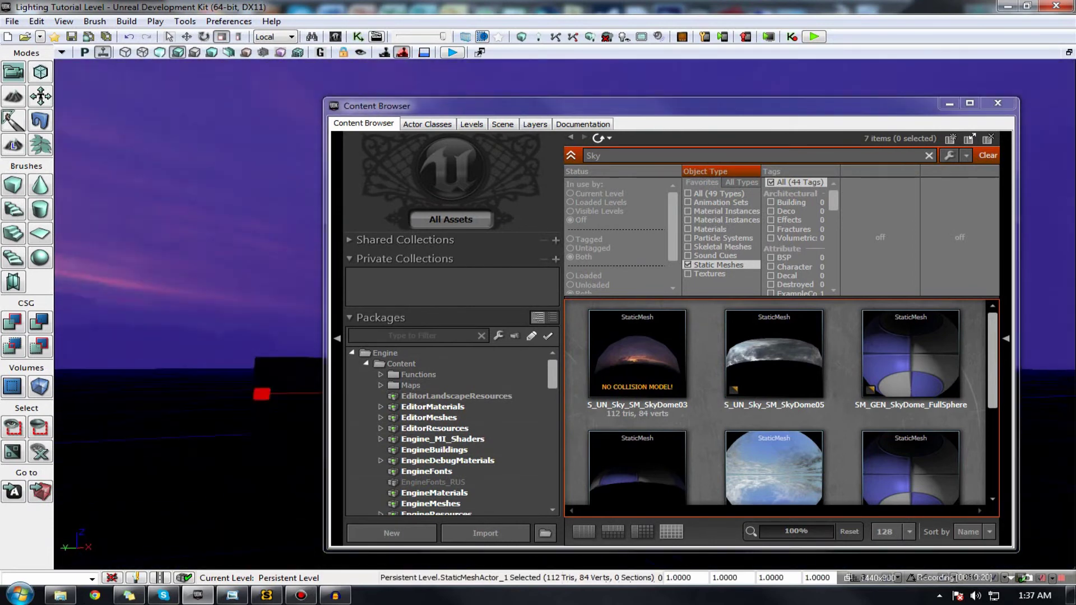
left_click(998, 105)
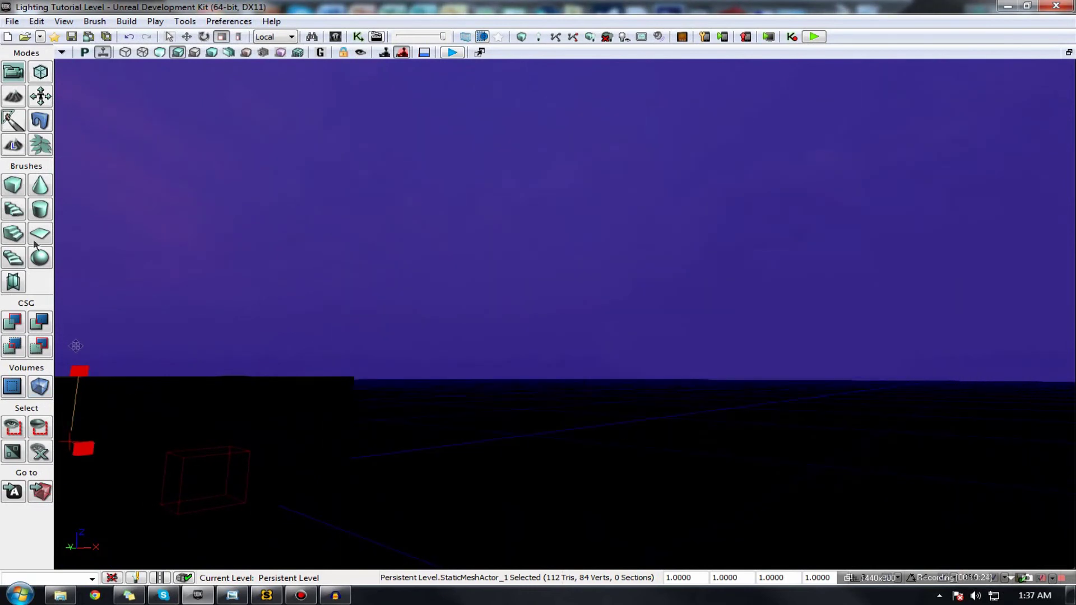
left_click(187, 37)
right_click_drag(425, 327, 388, 354)
left_click_drag(423, 331, 483, 566)
left_click(778, 358)
right_click_drag(778, 358, 527, 384)
key("w")
left_click_drag(645, 263, 778, 363)
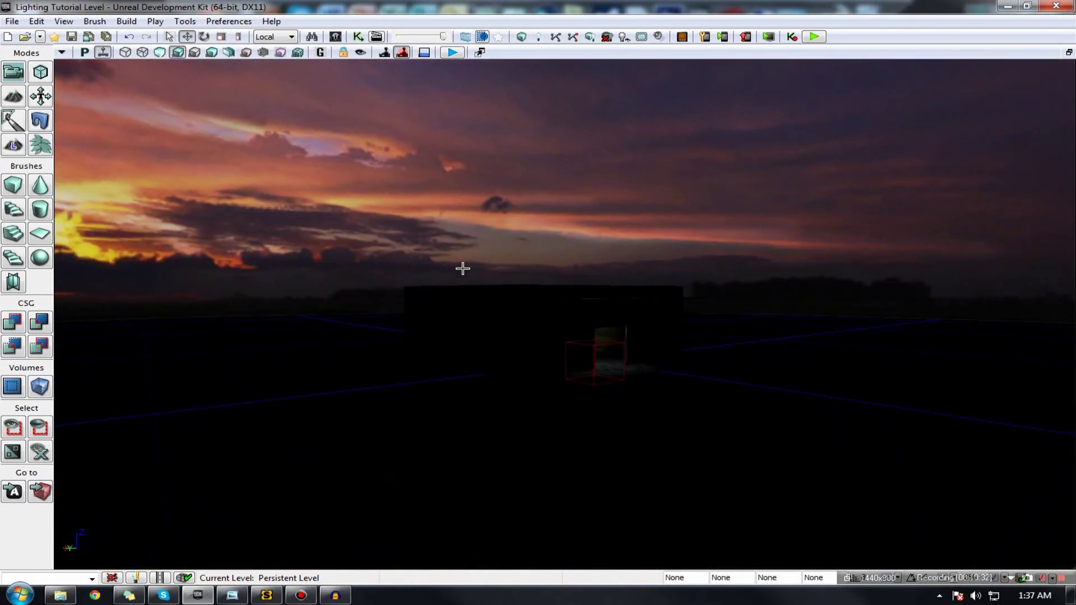
Rotate the sunset sky dome around its vertical axis
left_click(230, 172)
left_click(203, 39)
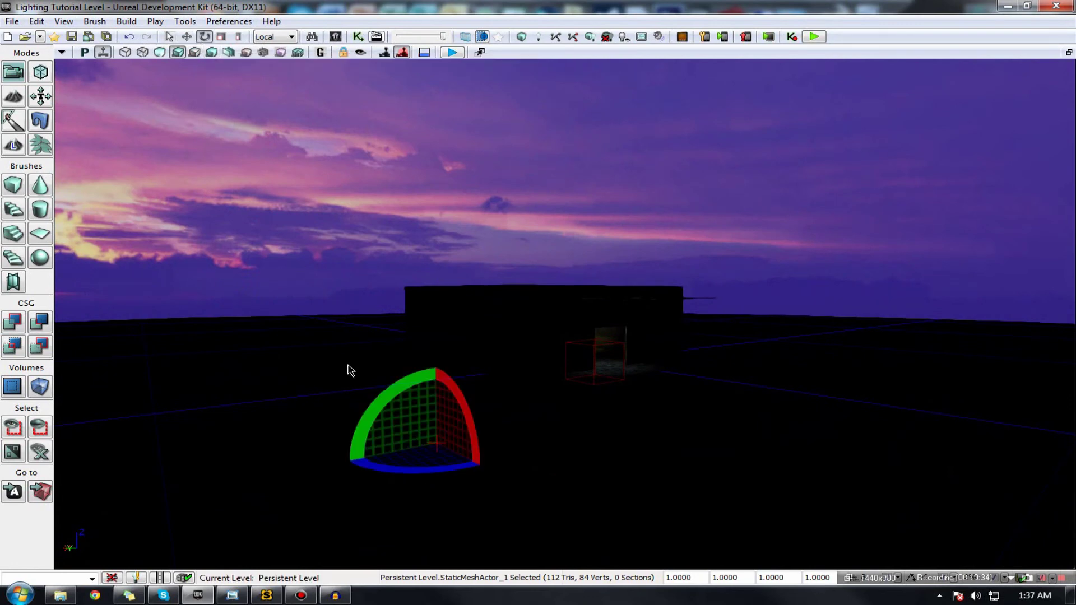
left_click_drag(453, 461, 307, 458)
Add a dominant directional light on the floor inside the room, in front of the doorway
right_click_drag(514, 372, 678, 358)
right_click_drag(588, 358, 463, 385)
right_click(461, 392)
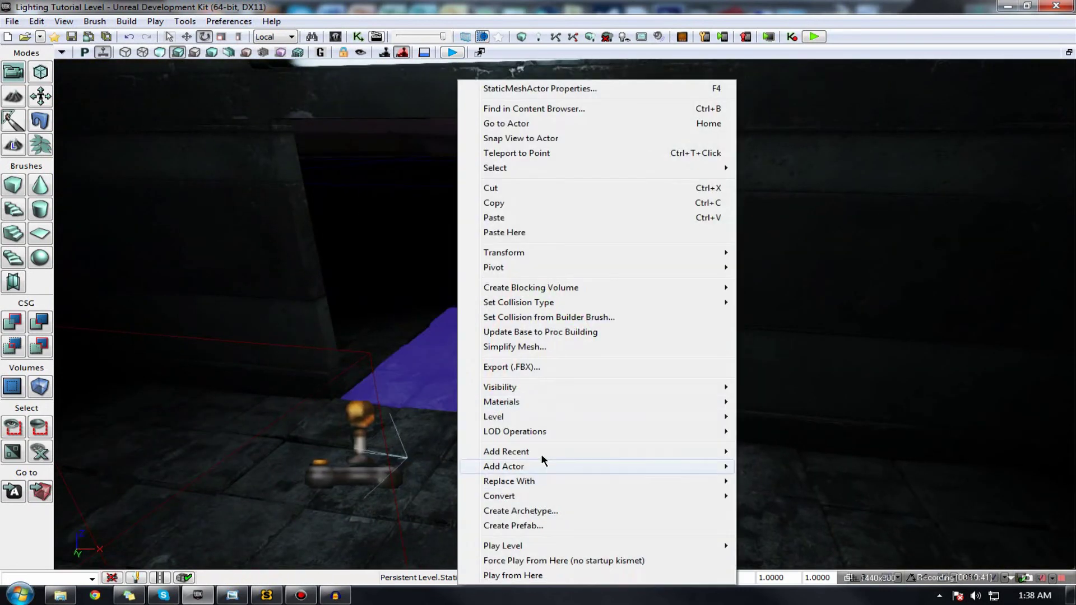
mouse_move(527, 465)
left_click(792, 527)
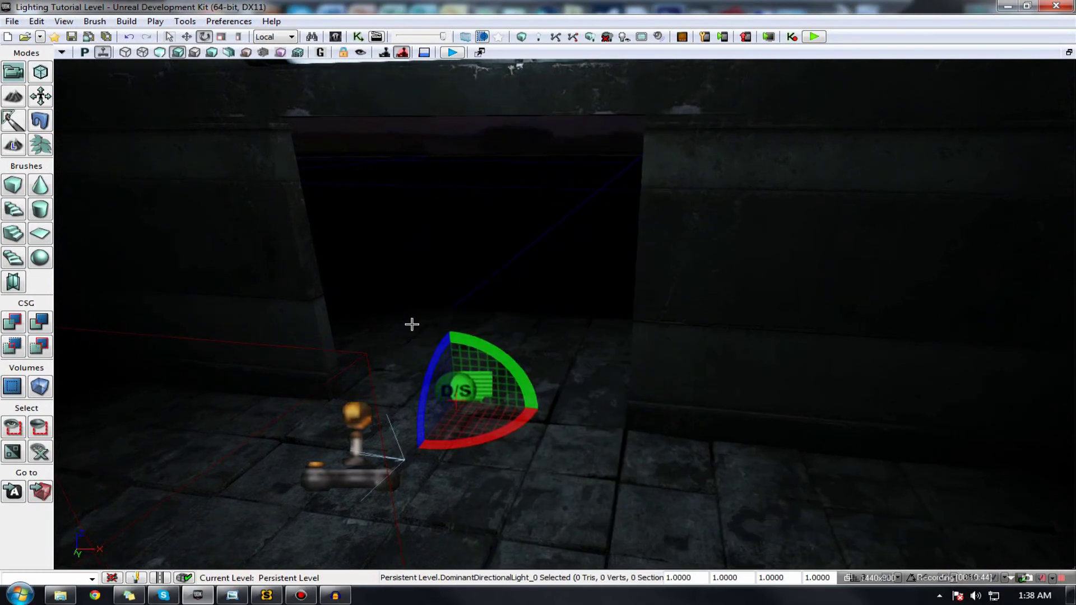
Raise the dominant directional light off the floor to the height of the doorway opening
mouse_move(411, 324)
right_mouse_down()
mouse_move(411, 213)
mouse_move(410, 280)
mouse_move(527, 342)
mouse_move(493, 392)
mouse_move(410, 326)
right_mouse_up()
key("w")
key("s")
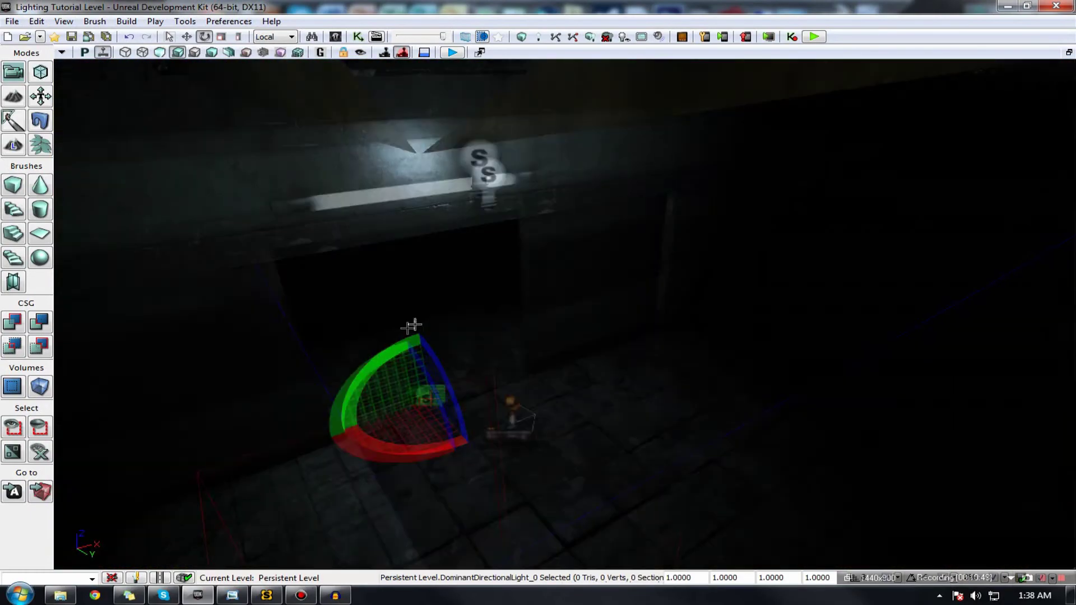
left_click(186, 37)
left_click_drag(424, 447, 397, 115)
Build the lighting at Preview quality with Lightmass and check the build progress in Swarm Agent
left_click(538, 37)
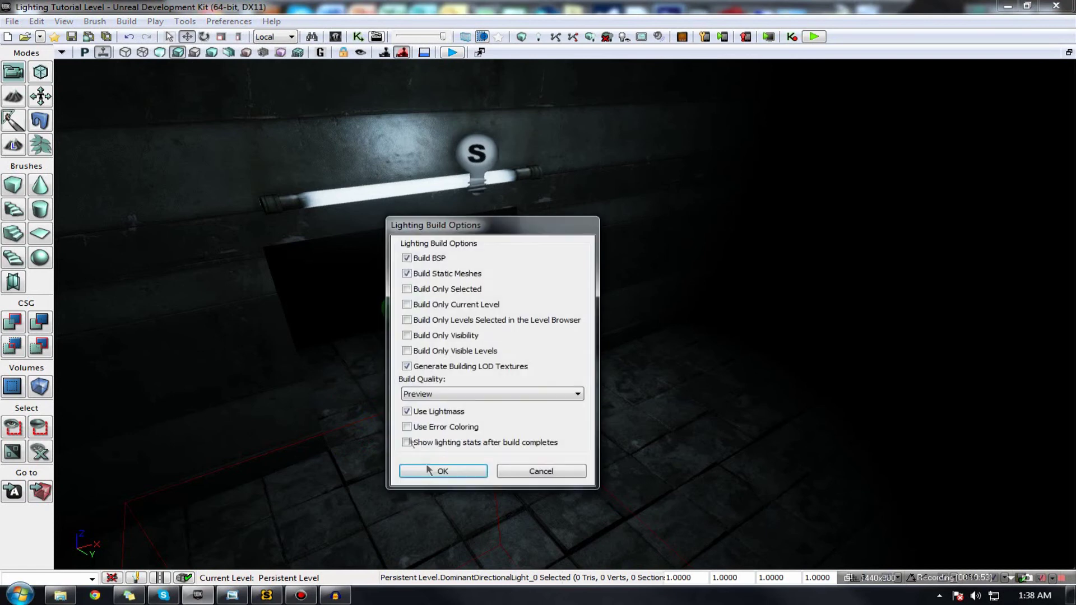
left_click(435, 473)
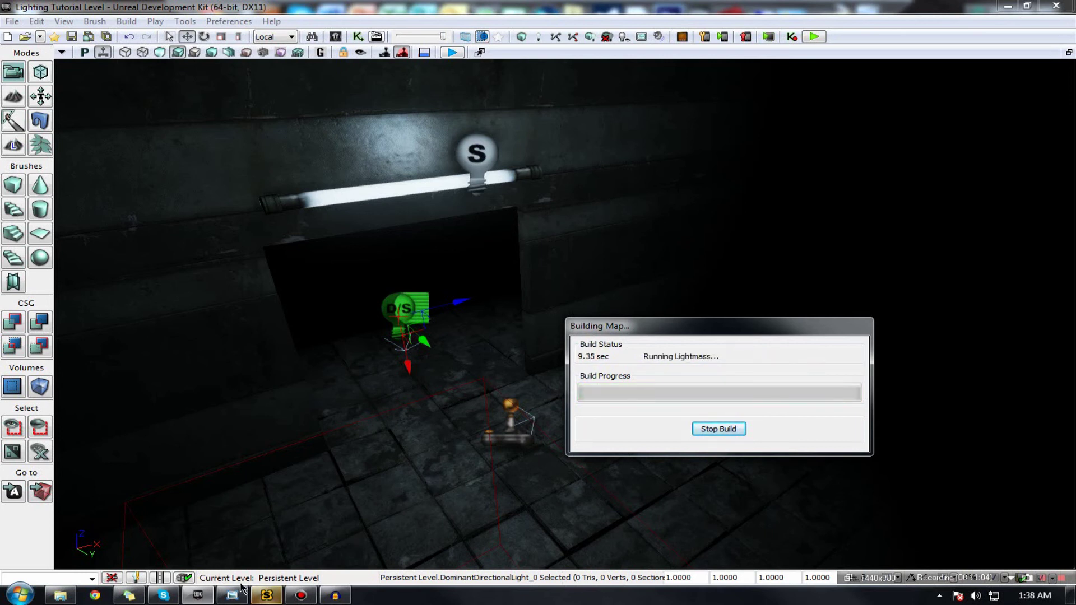
left_click(261, 600)
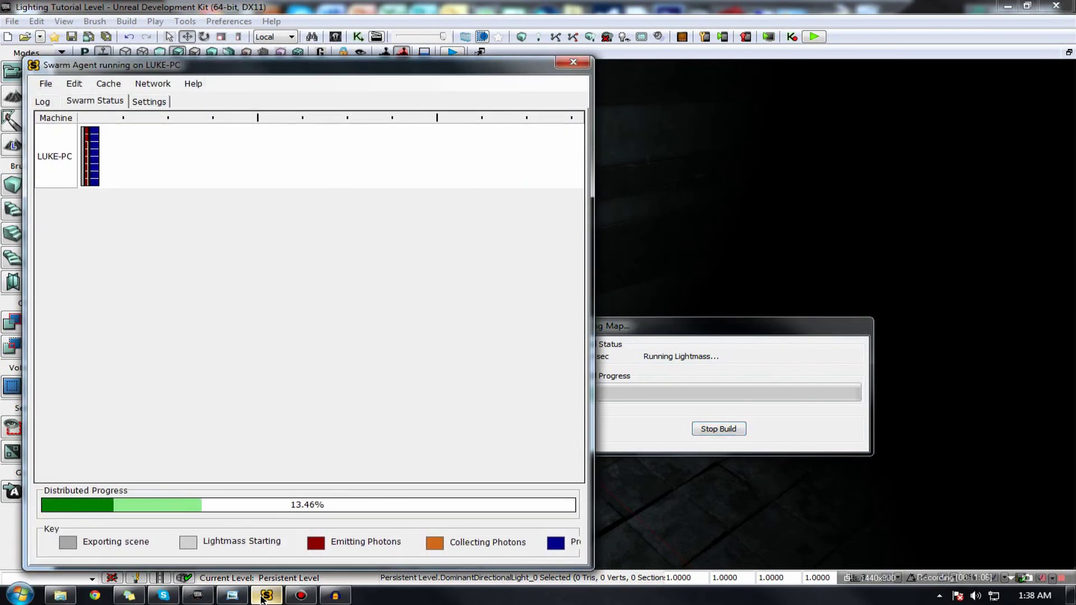
left_click(759, 380)
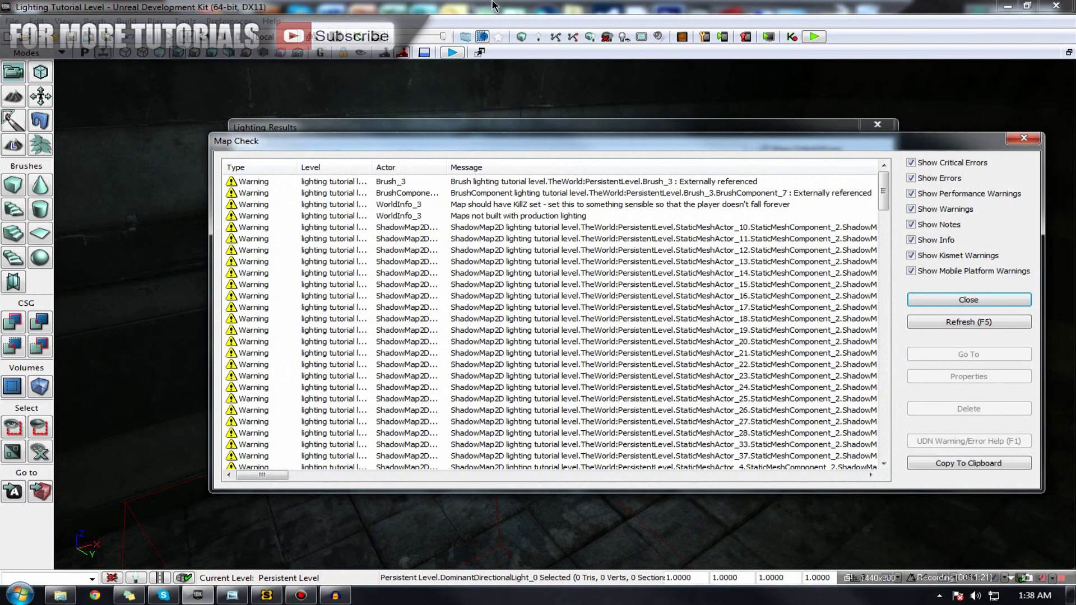
Close the Map Check and Lighting Results reports and inspect the rebuilt lighting around the doorway and room
left_click(922, 301)
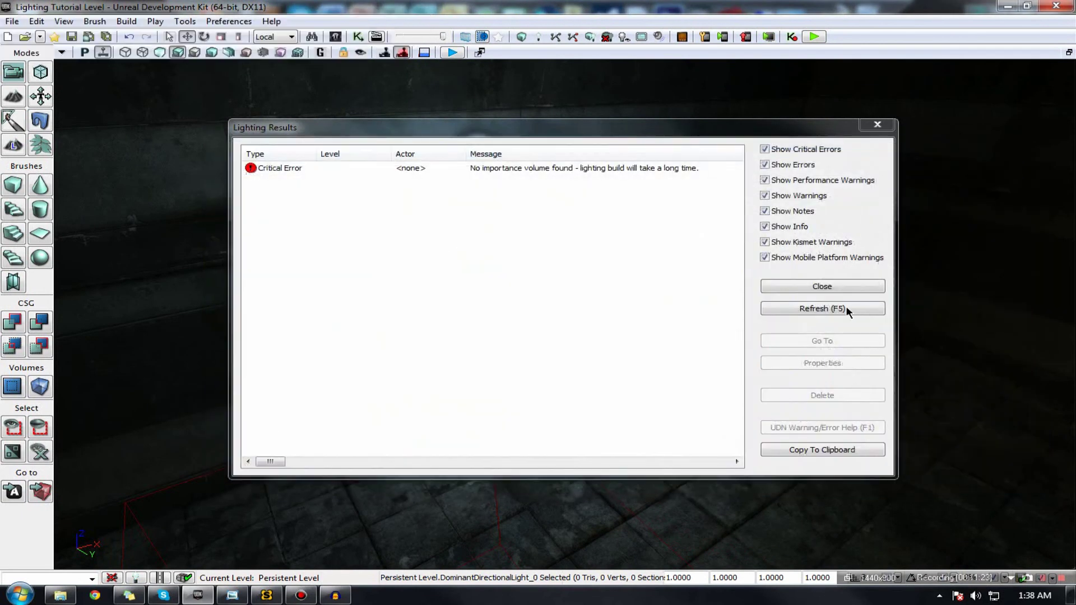
left_click(830, 282)
right_click_drag(470, 377, 773, 336)
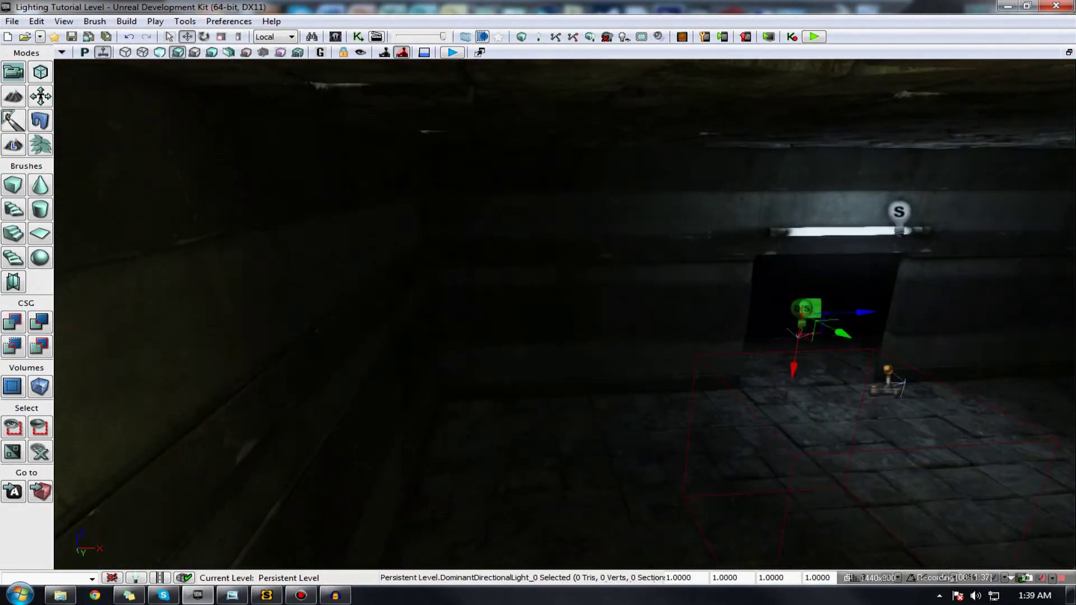
right_click_drag(490, 389, 487, 396)
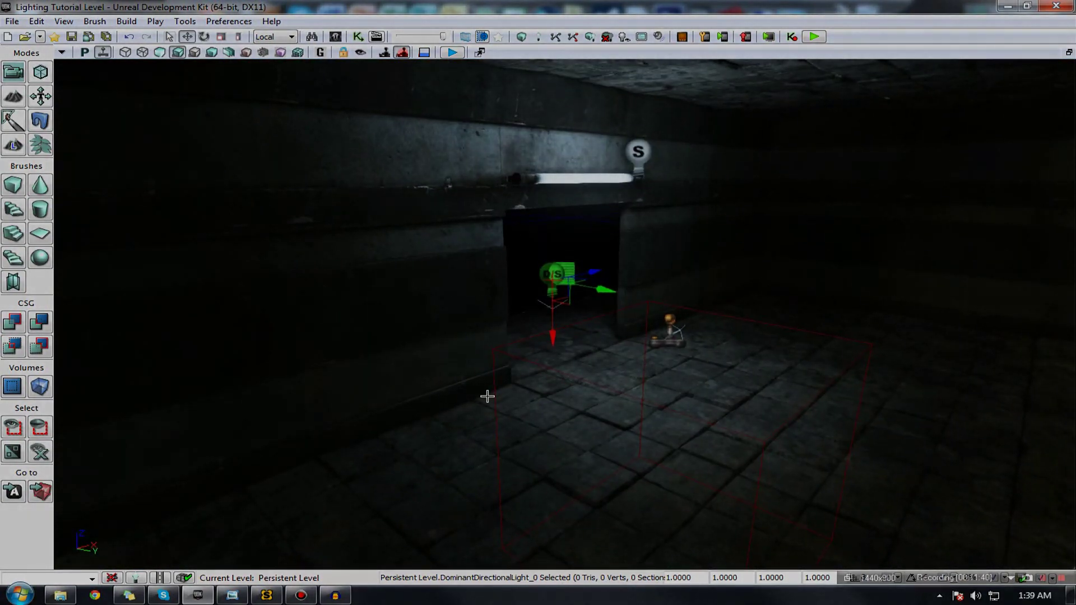